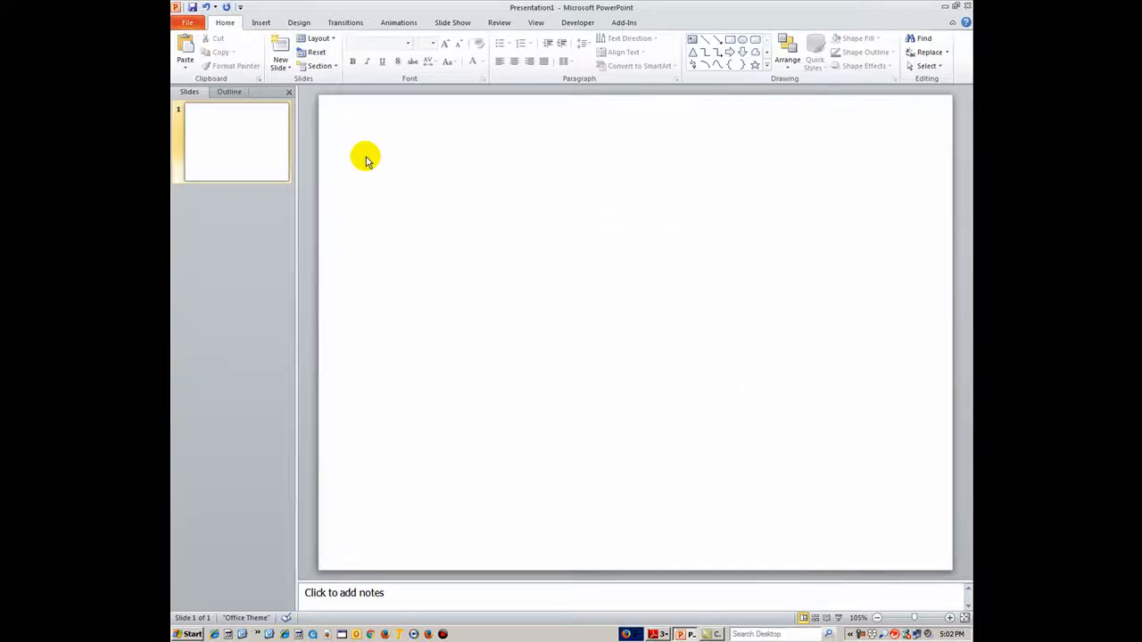
Apply the Dissolve transition to all slides
left_click(349, 24)
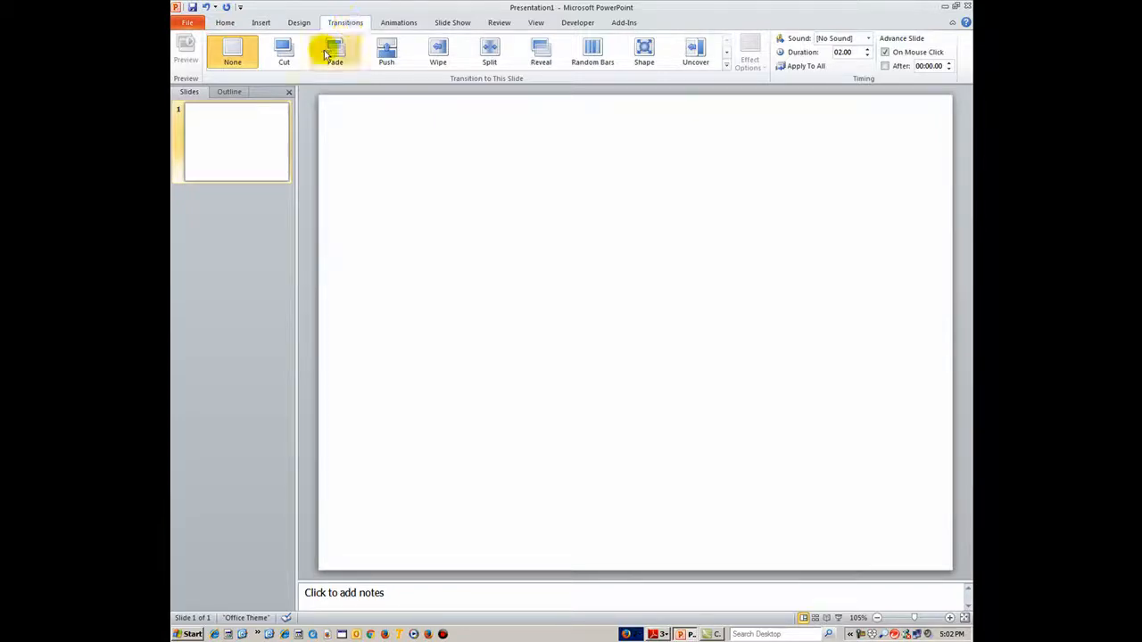
left_click(726, 67)
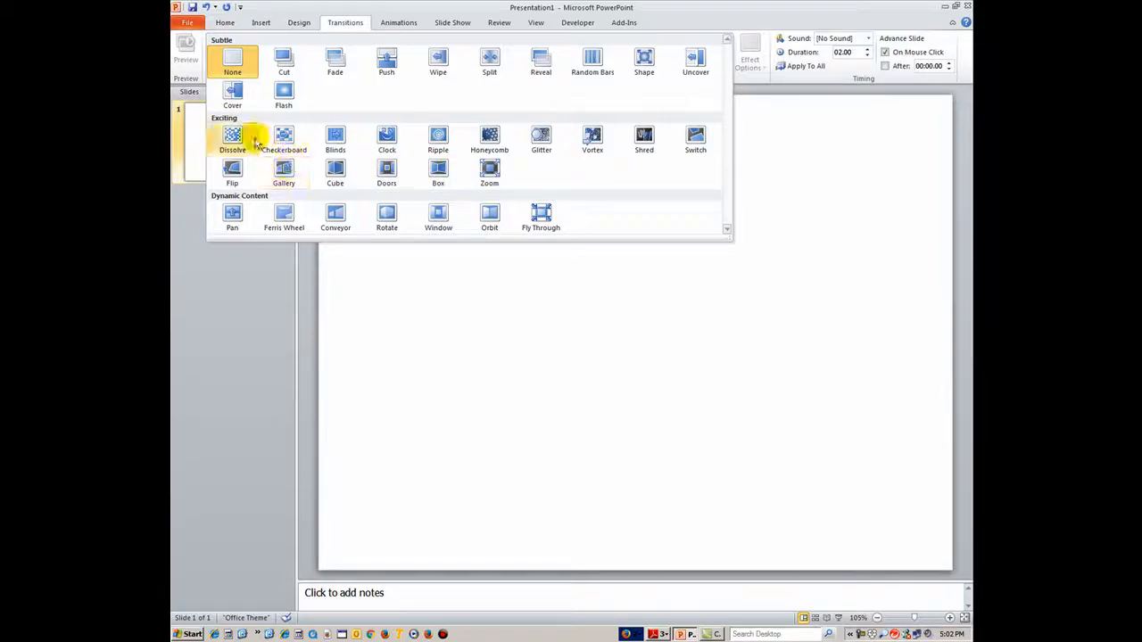
left_click(230, 136)
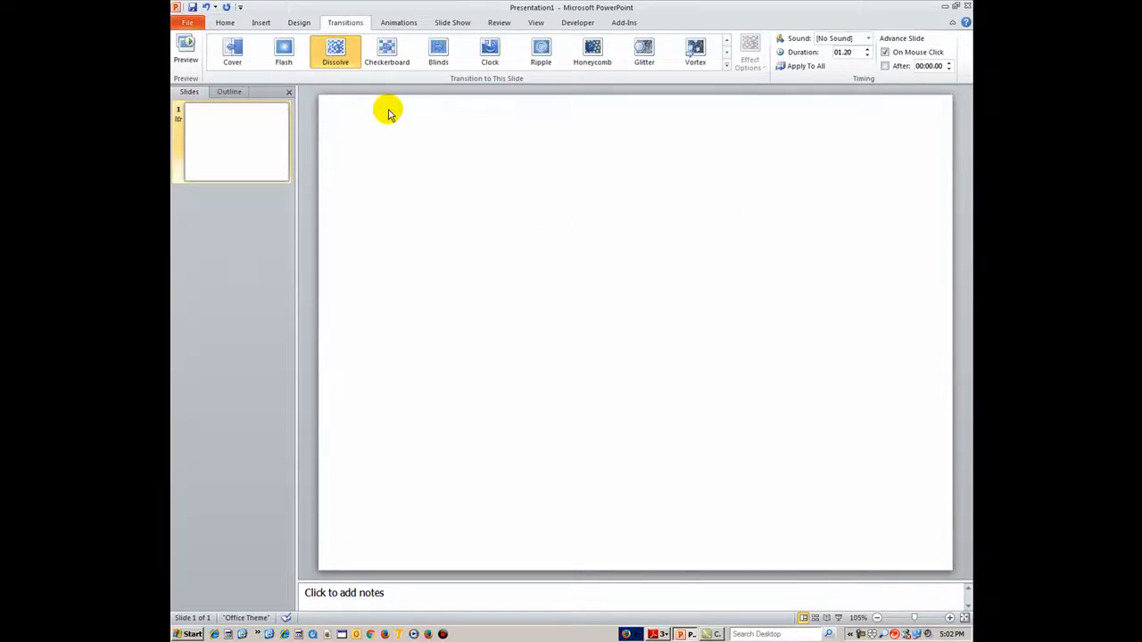
left_click(791, 70)
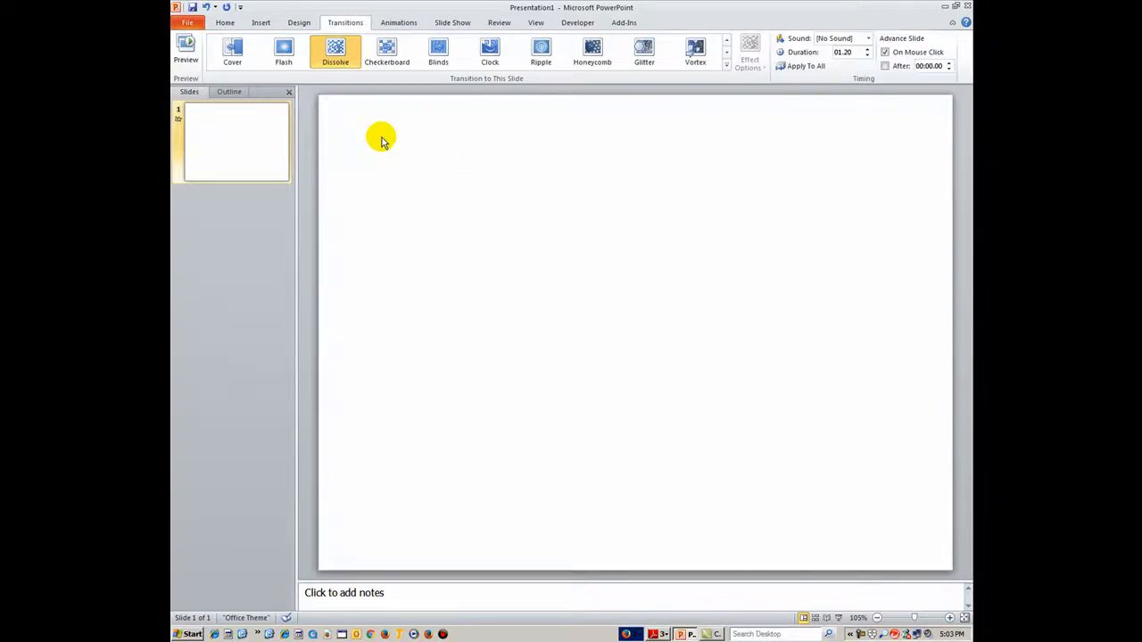
Set a solid black background fill and apply it to all slides
left_click(299, 24)
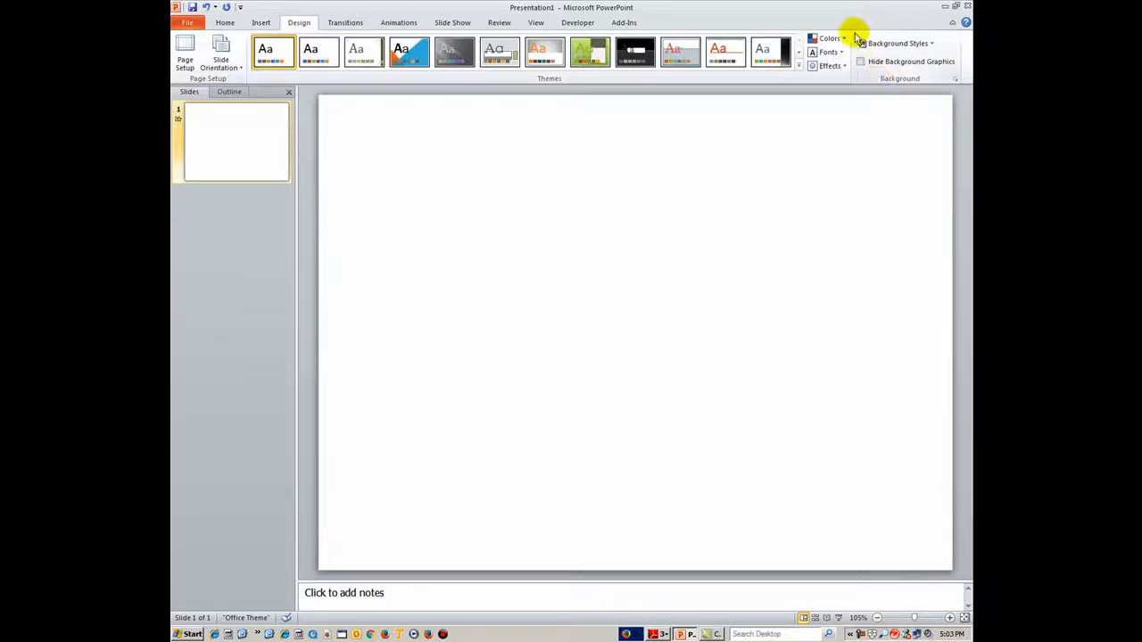
left_click(953, 80)
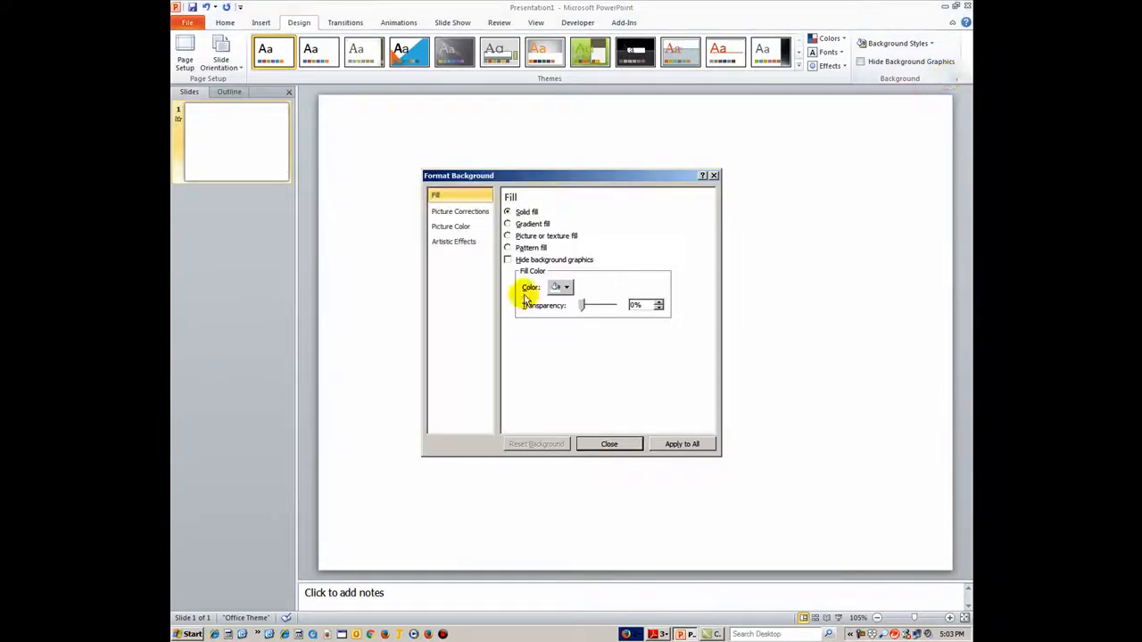
left_click(507, 235)
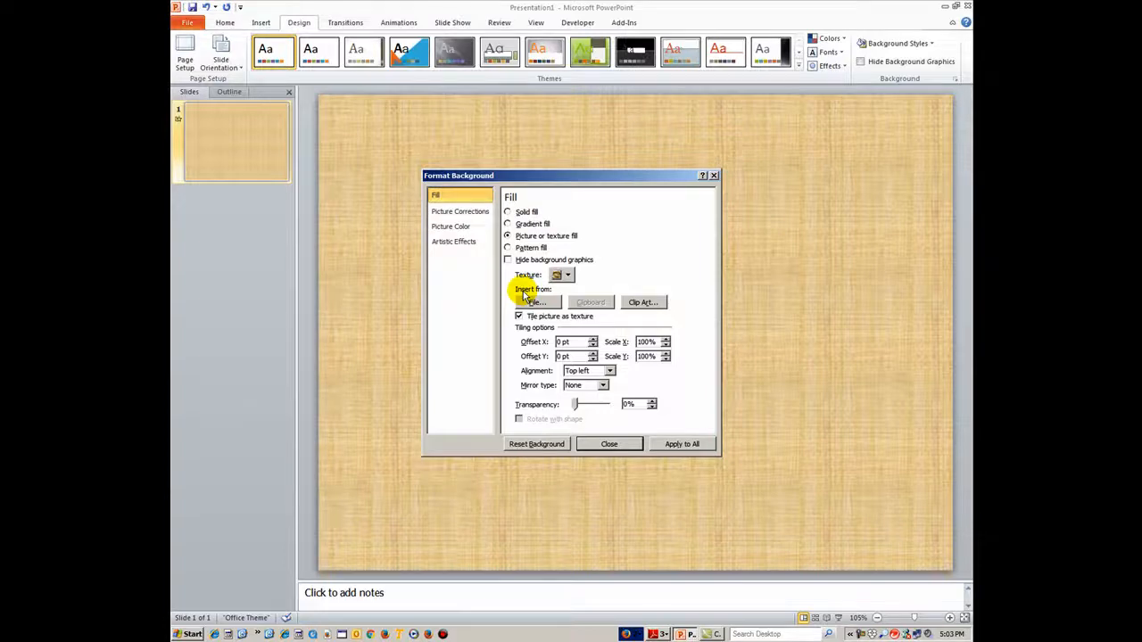
left_click(508, 213)
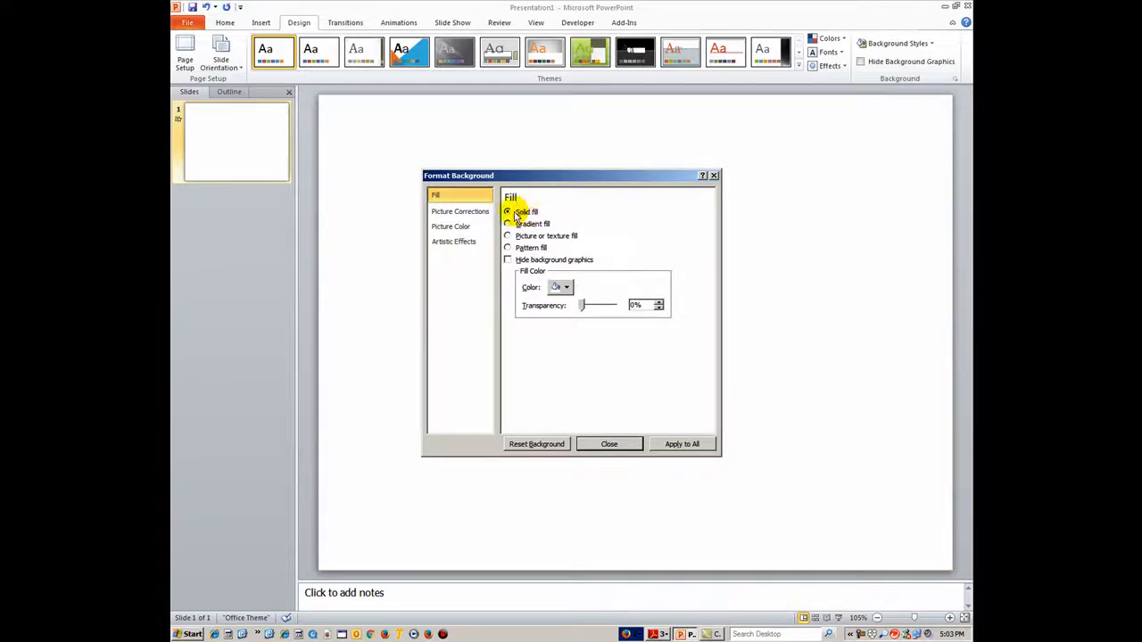
left_click(560, 287)
left_click(563, 325)
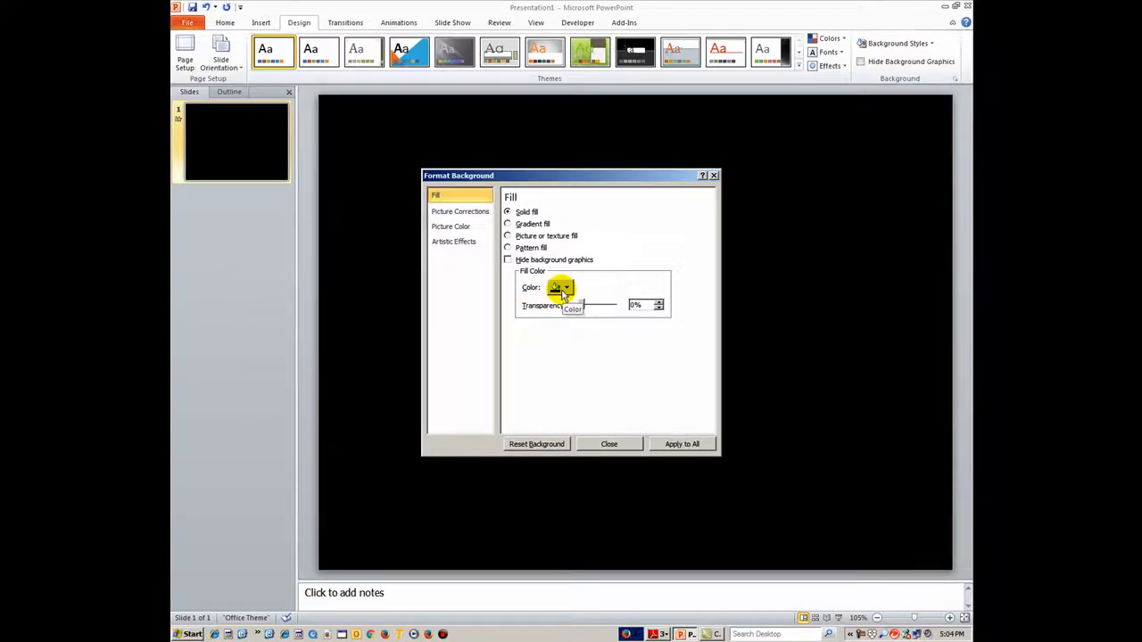
left_click(678, 445)
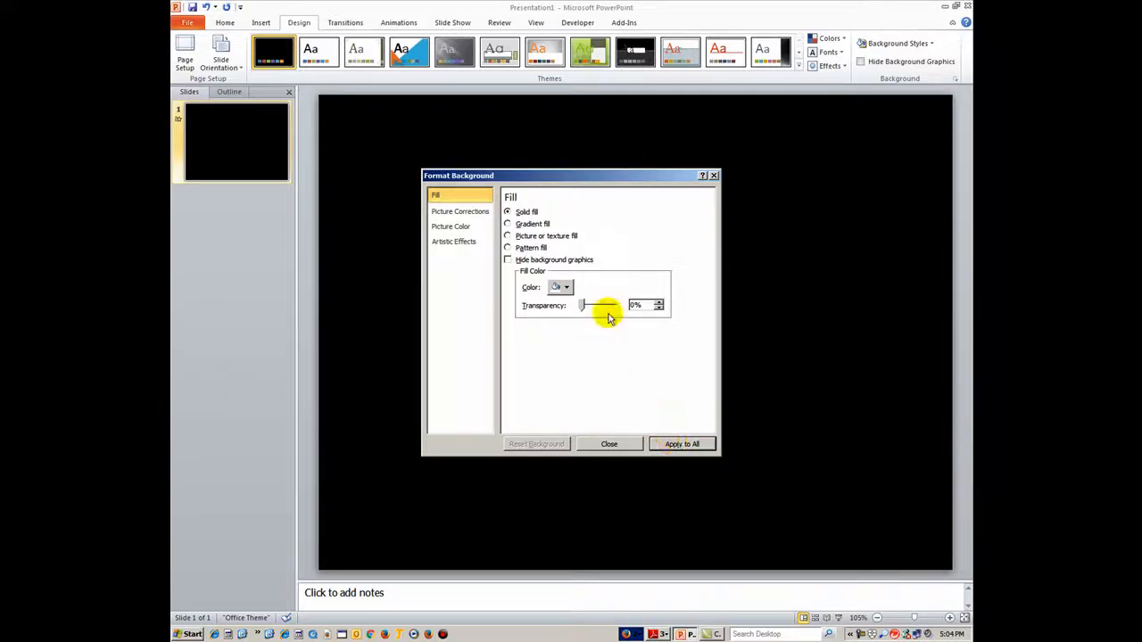
left_click(607, 445)
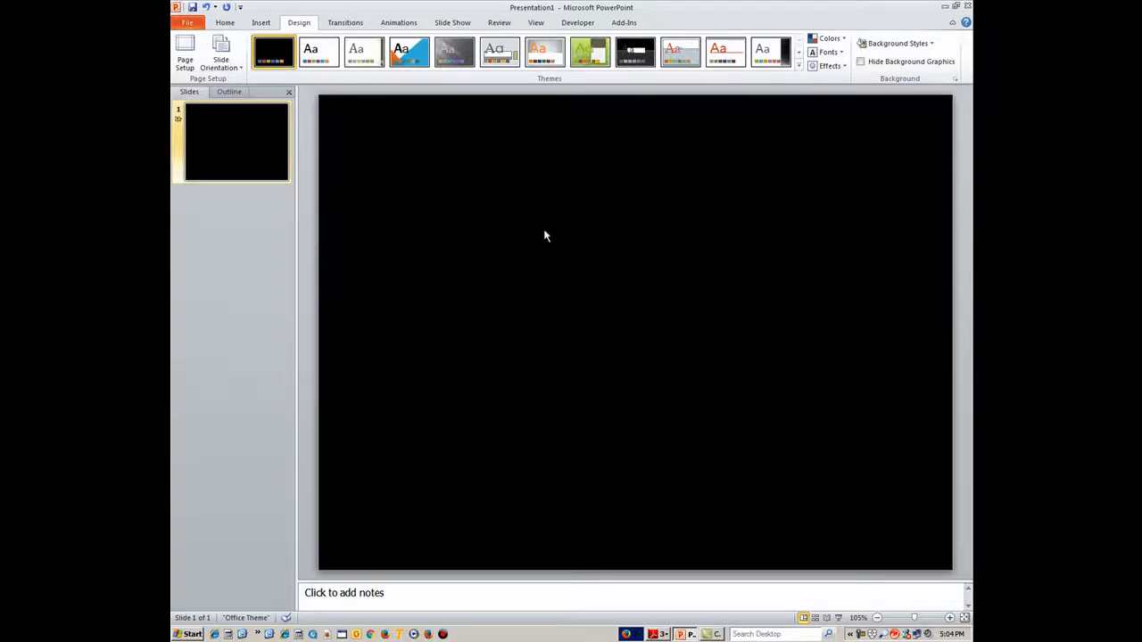
Start inserting a picture and browse Student_Common_Folder (S:) to the CIS 240 folder inside the instructor's folder
left_click(260, 23)
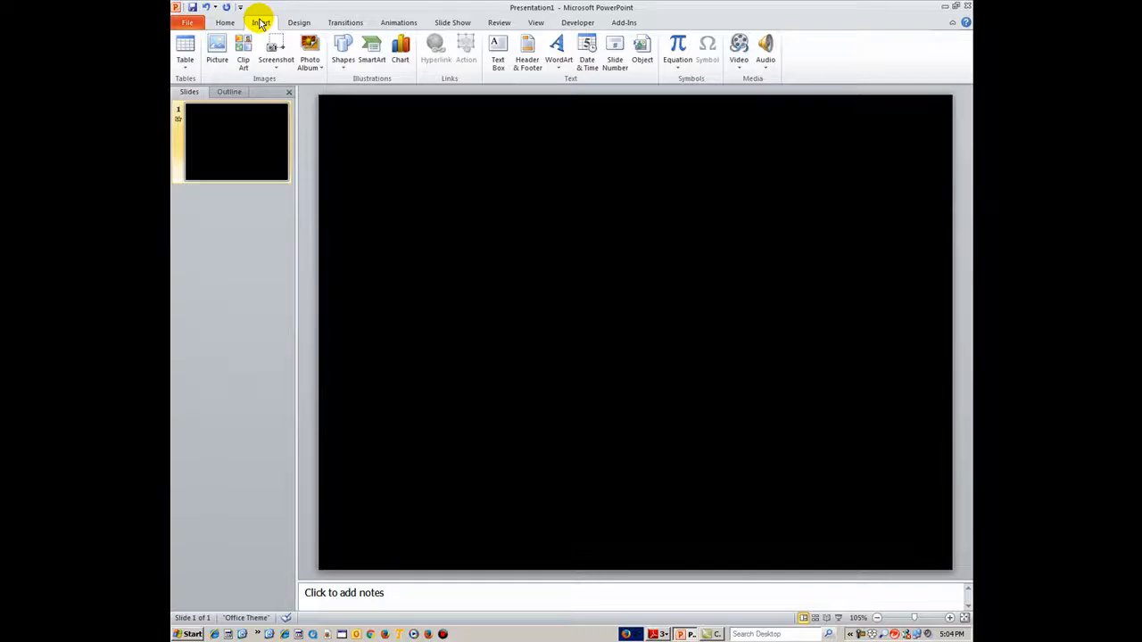
left_click(216, 59)
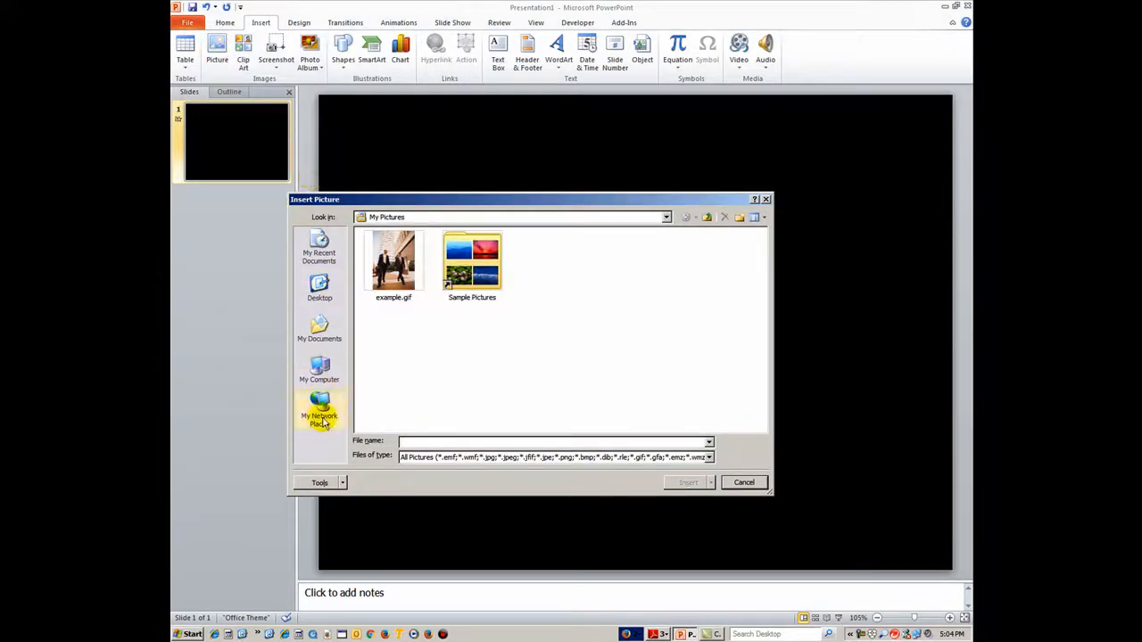
left_click(314, 375)
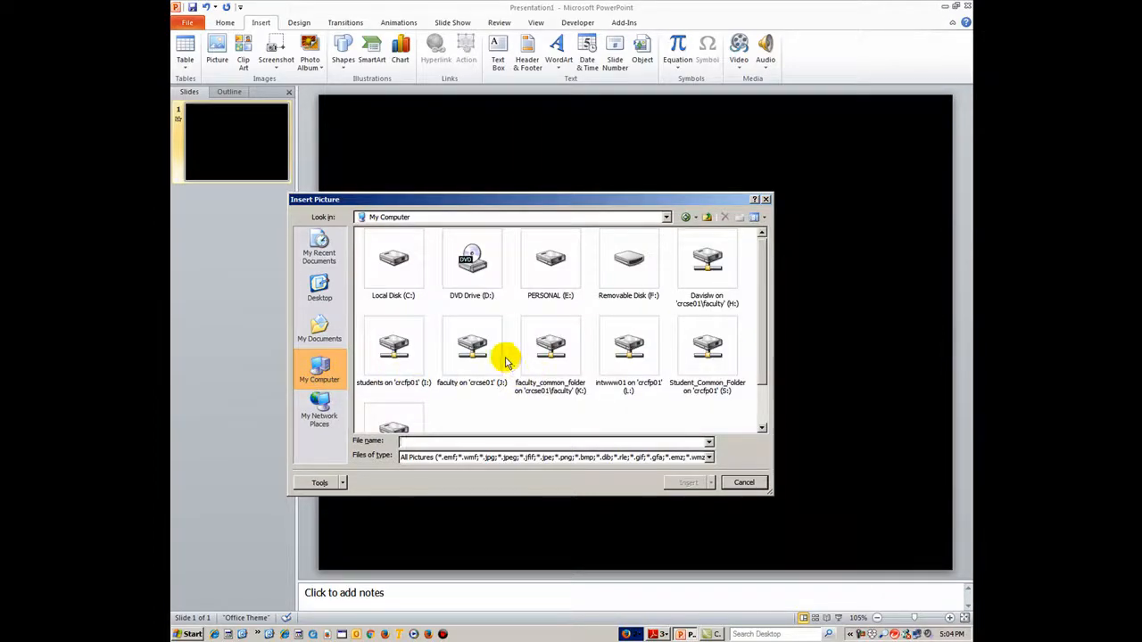
left_click(694, 354)
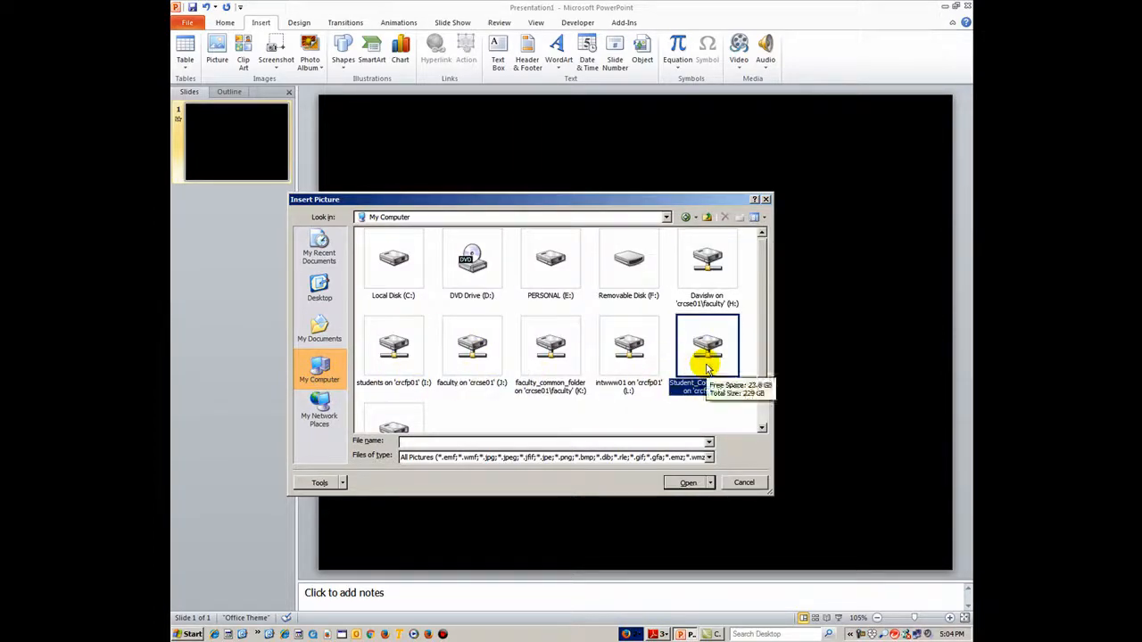
double_click(705, 348)
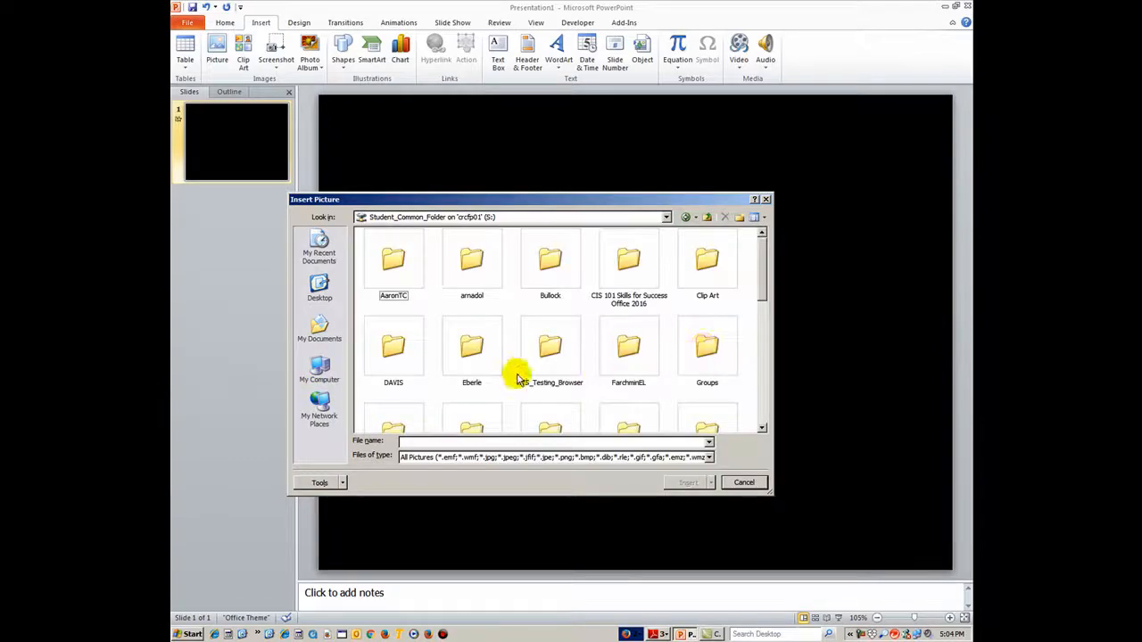
left_click(403, 357)
double_click(403, 357)
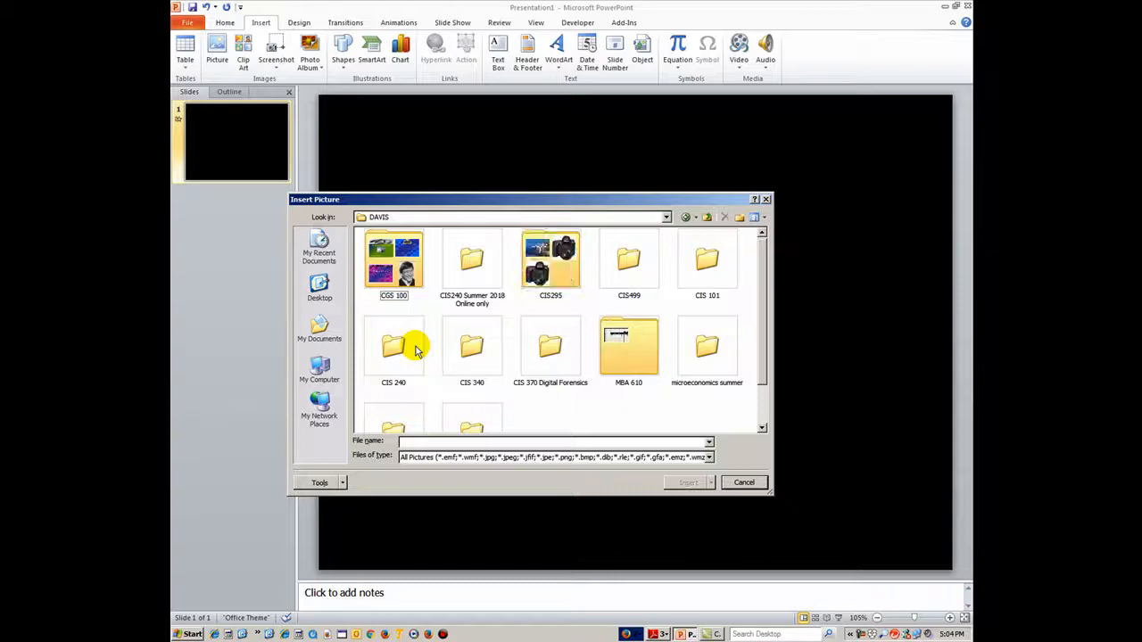
left_click(394, 344)
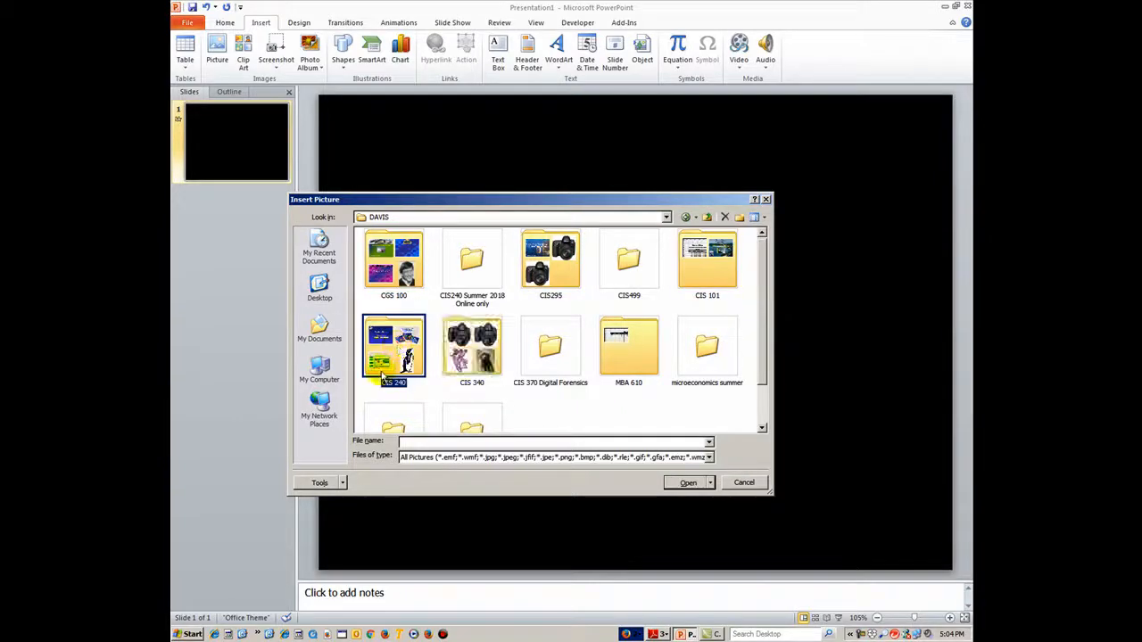
double_click(391, 339)
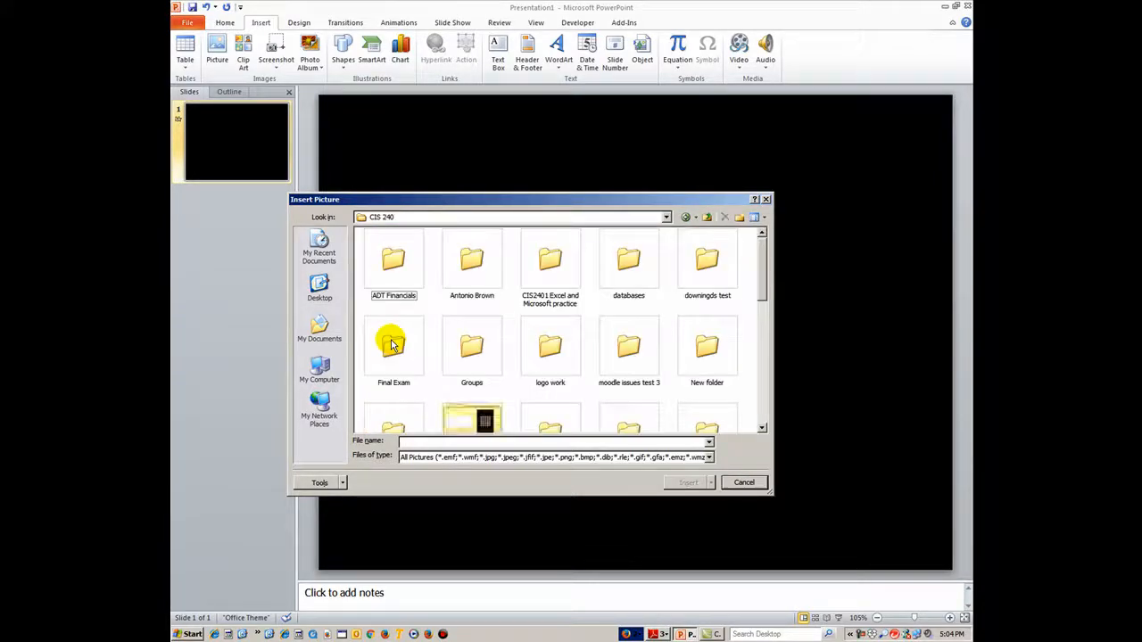
Insert star wars.gif from the "star wars graphics for CIS 240 for ppt" folder and move it to the slide's top center
left_click_drag(762, 286, 755, 326)
left_click(700, 329)
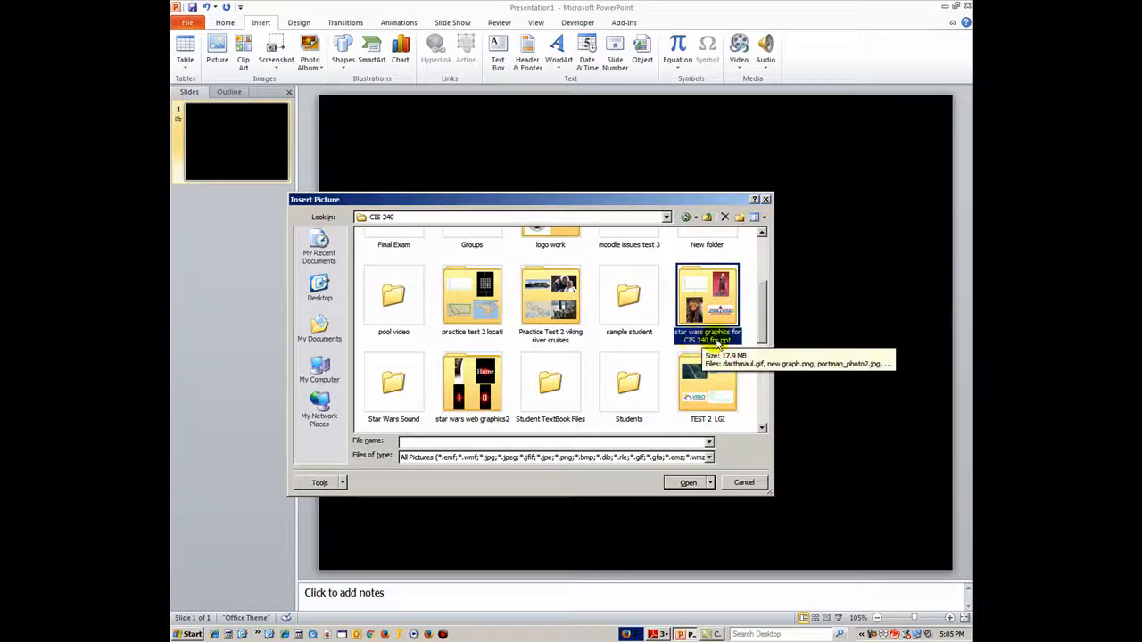
double_click(707, 294)
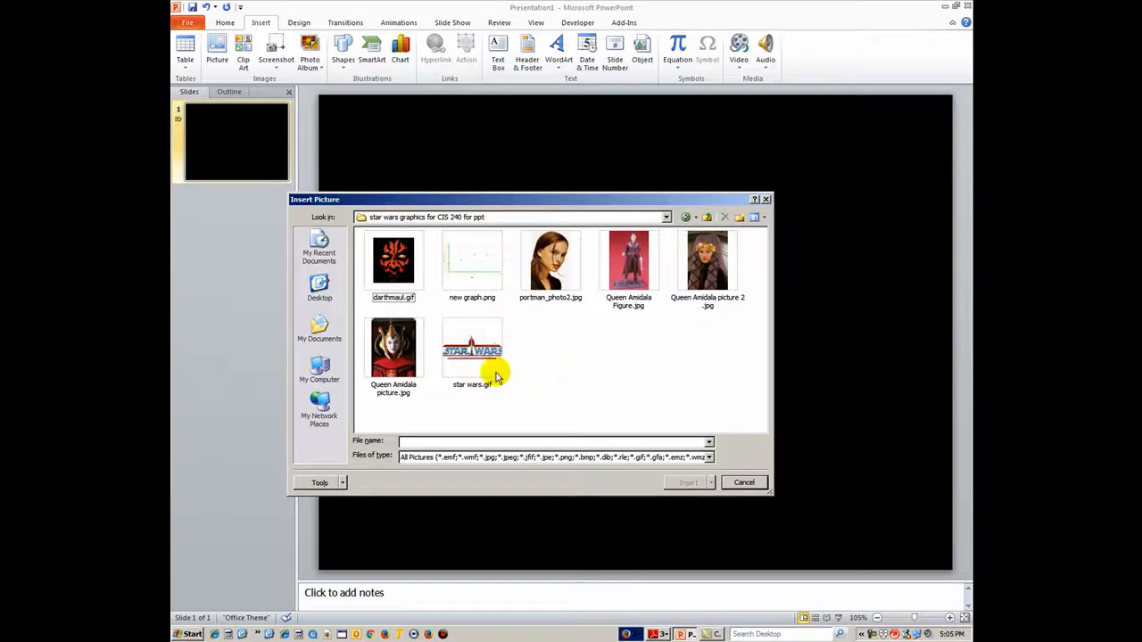
left_click(473, 373)
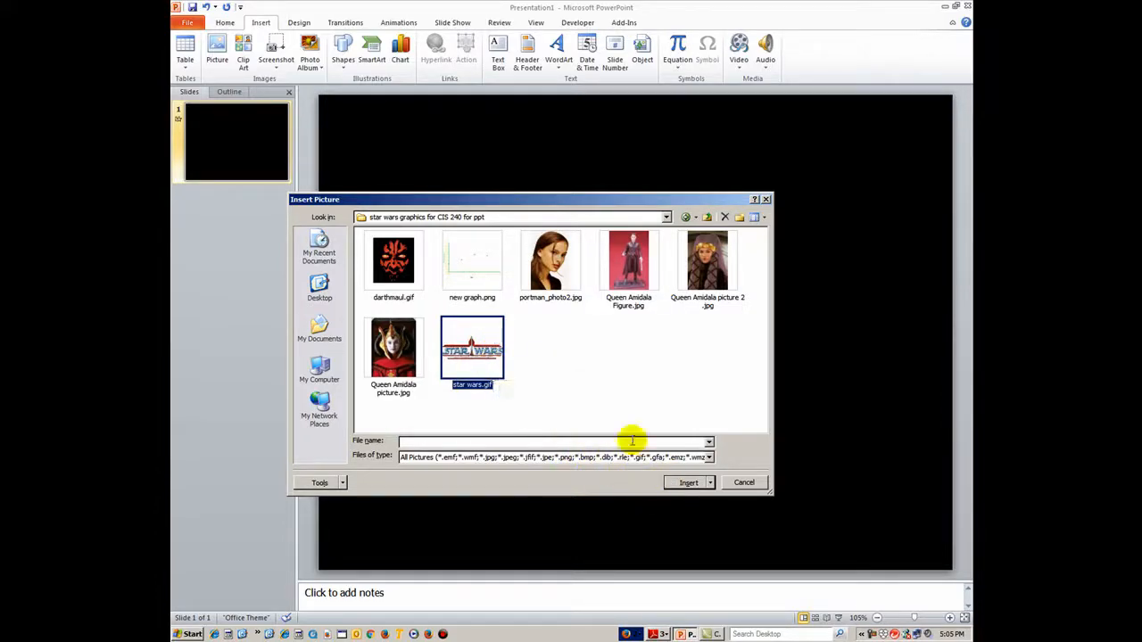
left_click(682, 482)
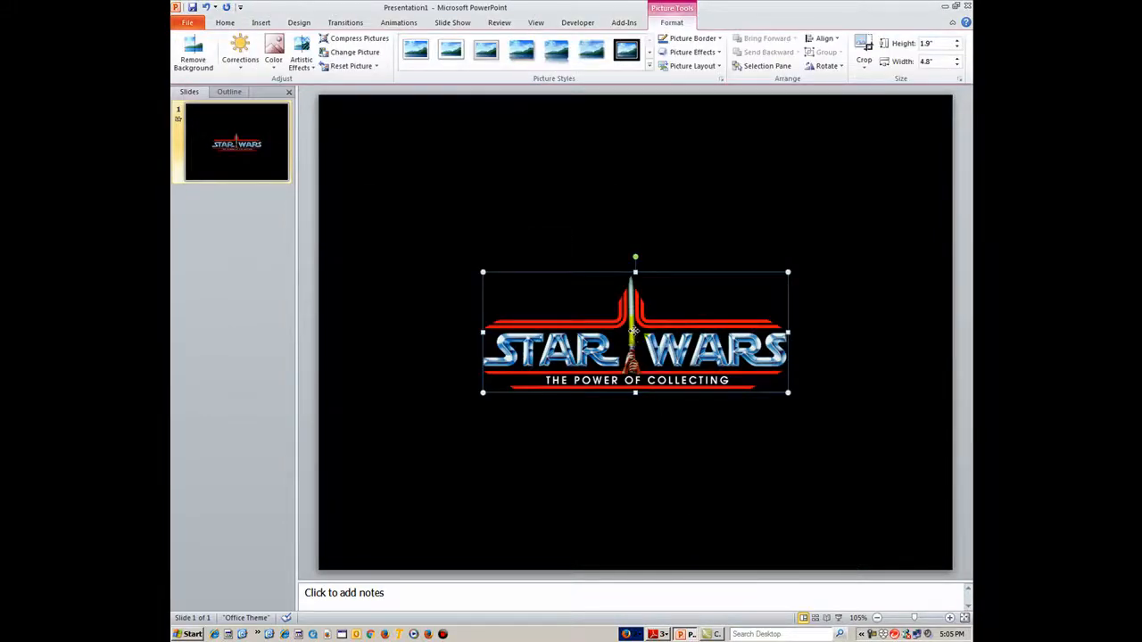
left_click_drag(634, 332, 637, 155)
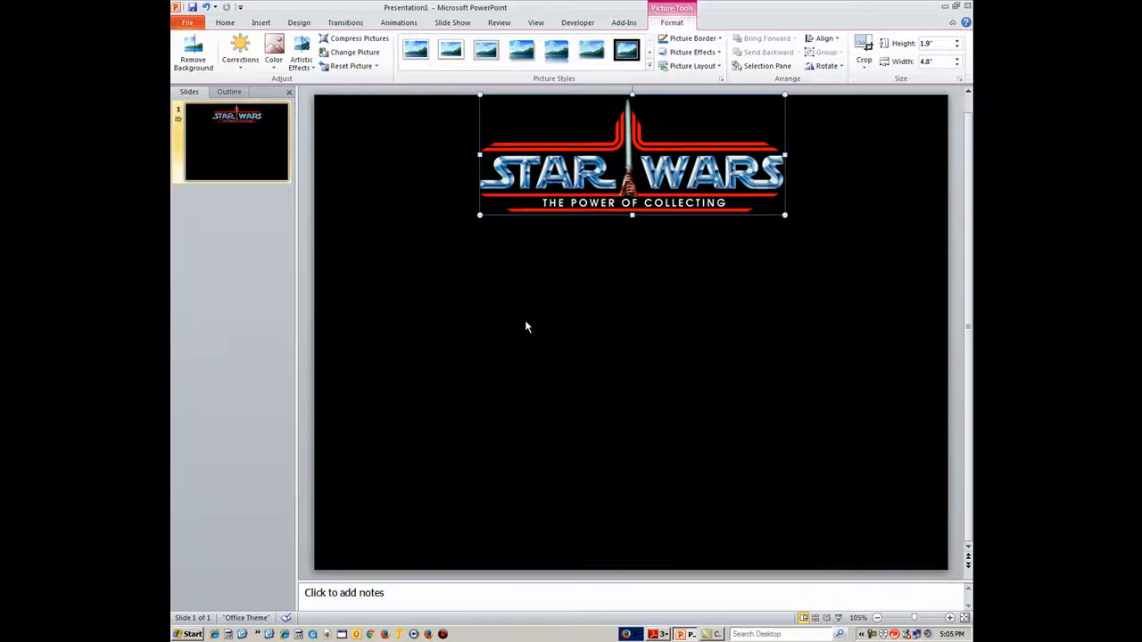
left_click(576, 293)
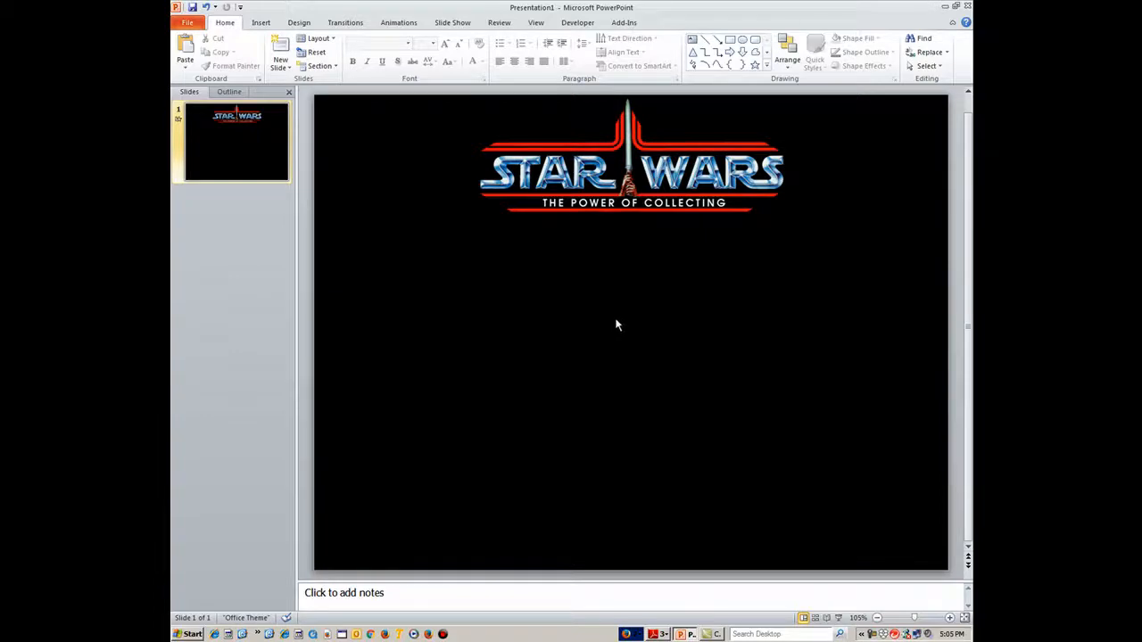
Insert the picture darthmaul.gif onto the slide from the same Star Wars graphics folder
left_click(259, 21)
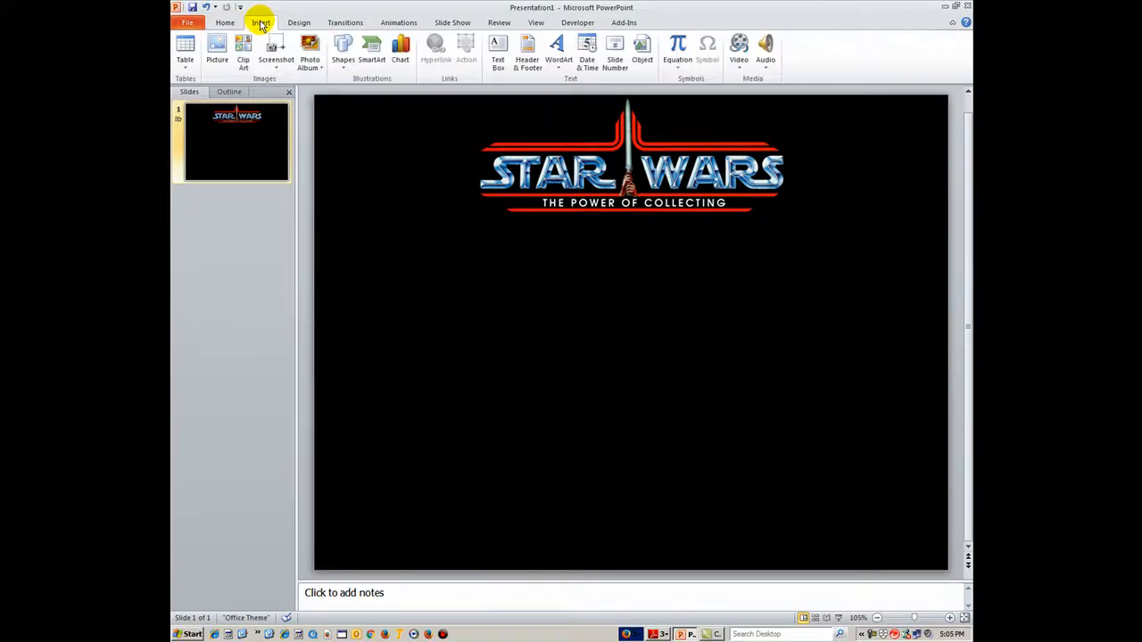
left_click(218, 54)
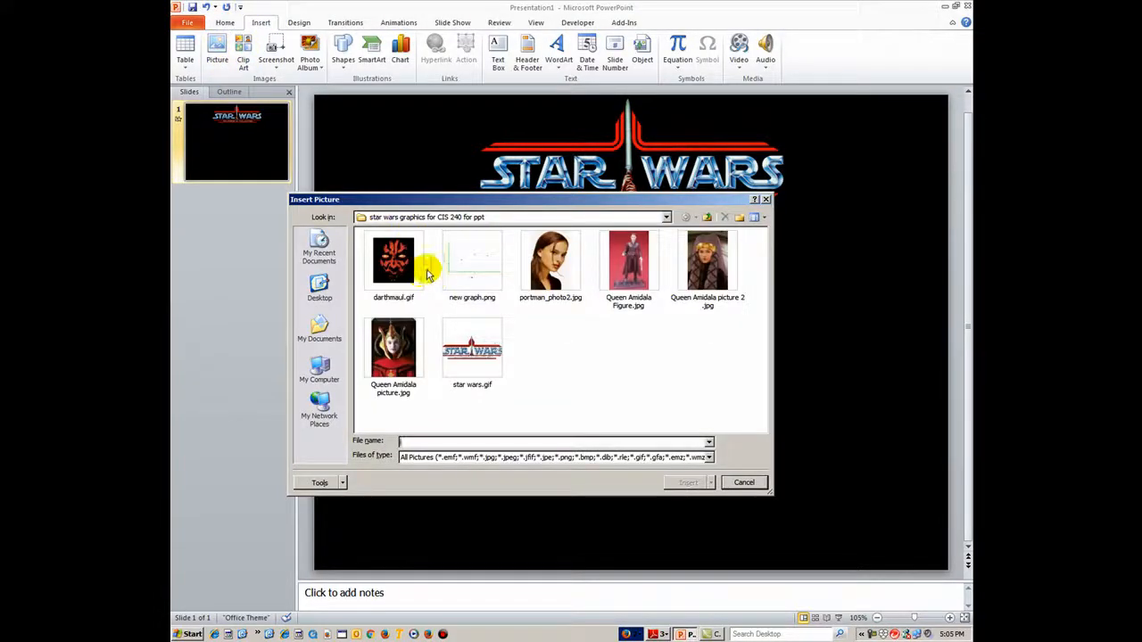
left_click(399, 282)
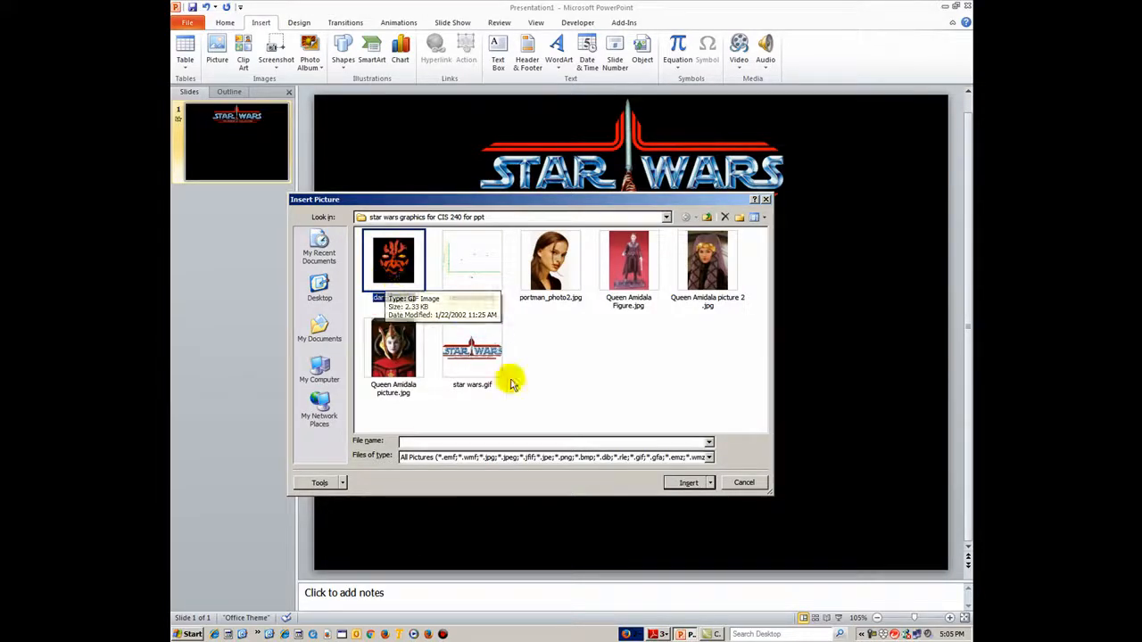
left_click(688, 484)
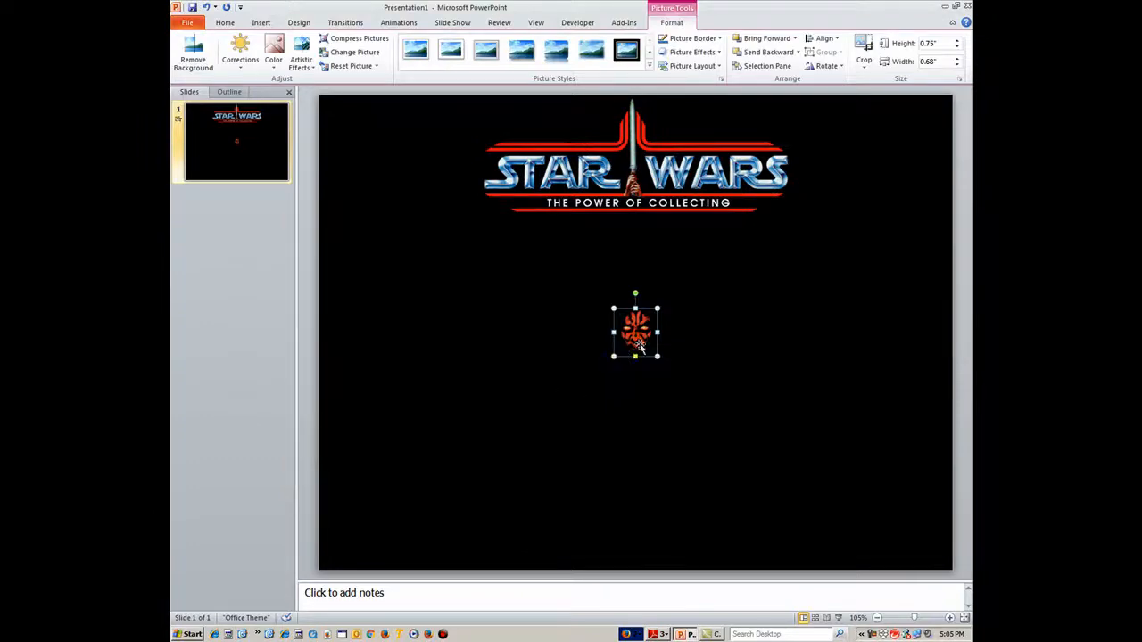
Move the Darth Maul picture to the slide's lower-right corner and enlarge it to about 1.77" high by 1.59" wide
left_click_drag(641, 336, 911, 528)
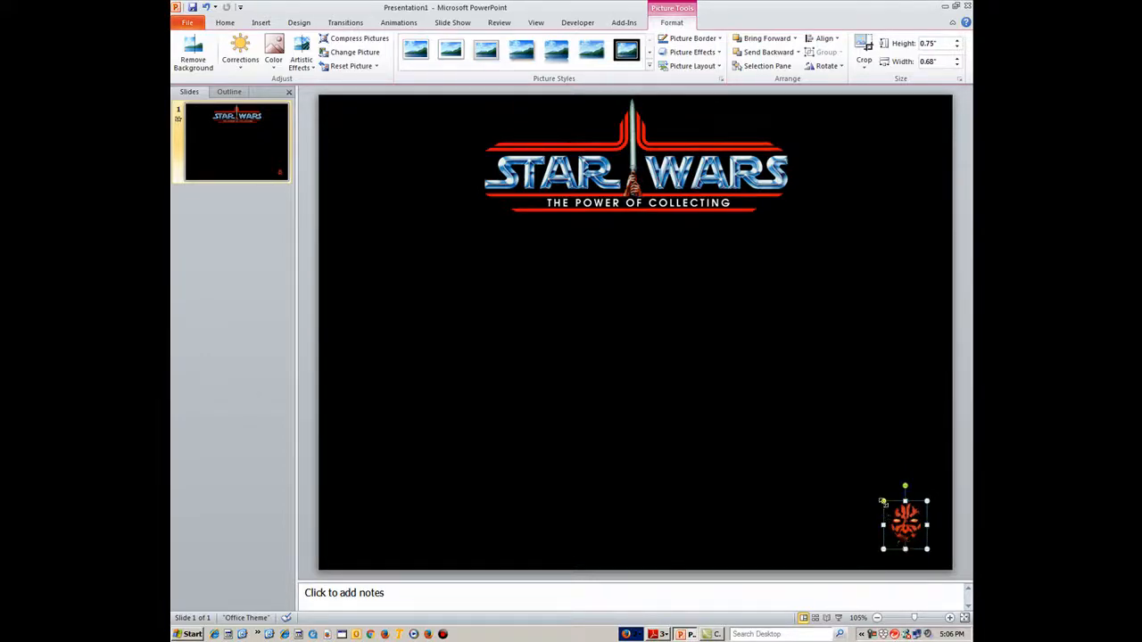
left_click_drag(883, 500, 823, 477)
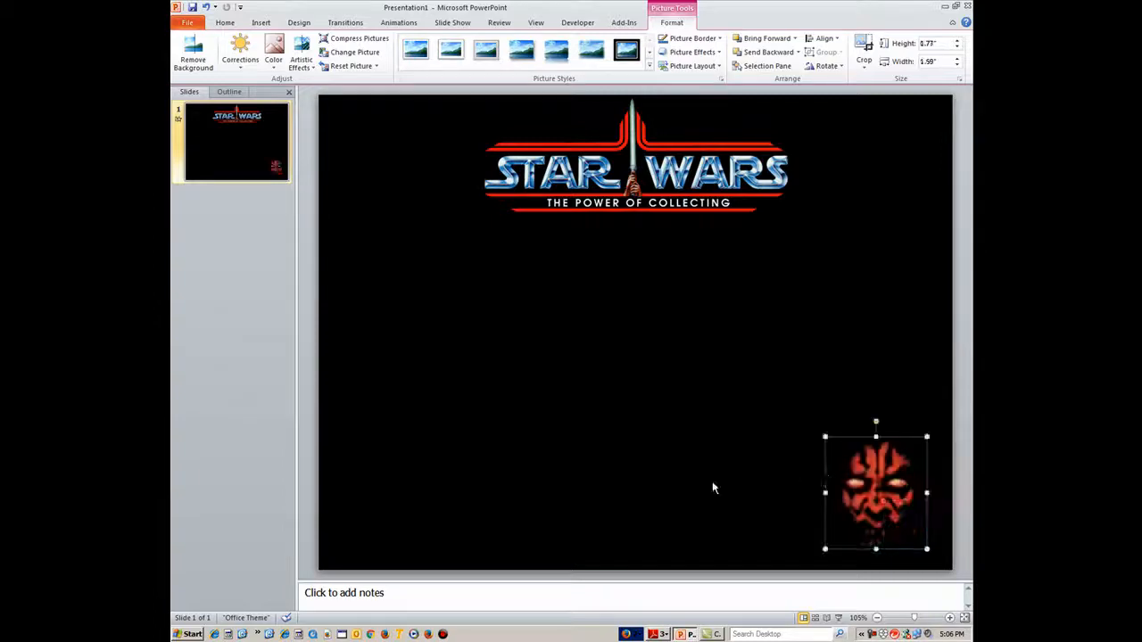
left_click(520, 471)
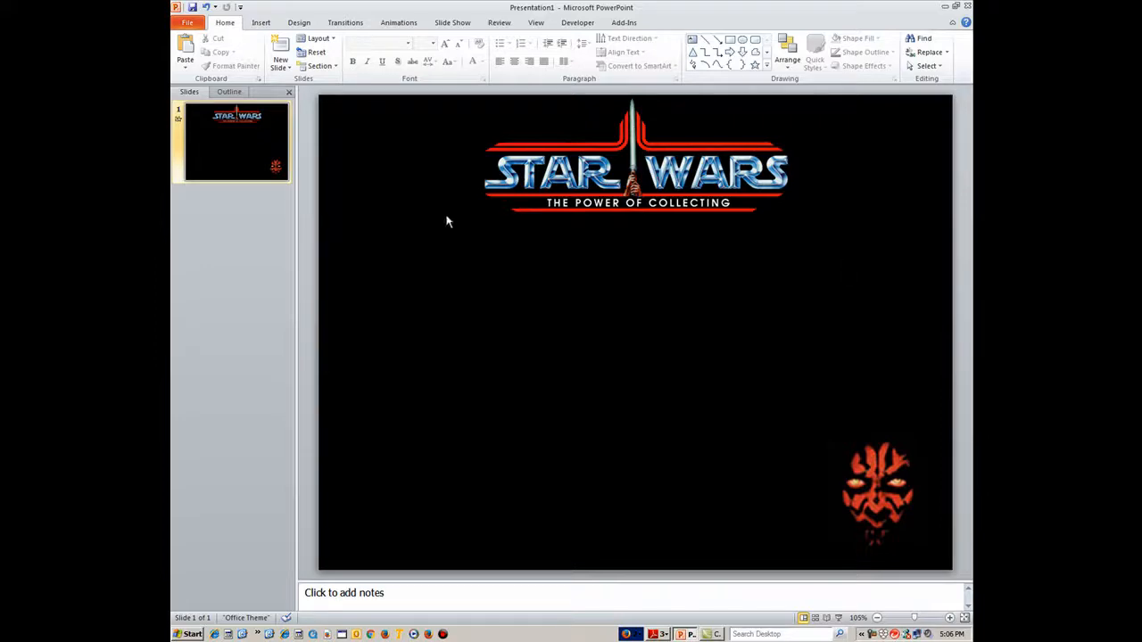
Draw a wide one-line text box just below the Star Wars logo, spanning most of the slide's width
left_click(260, 22)
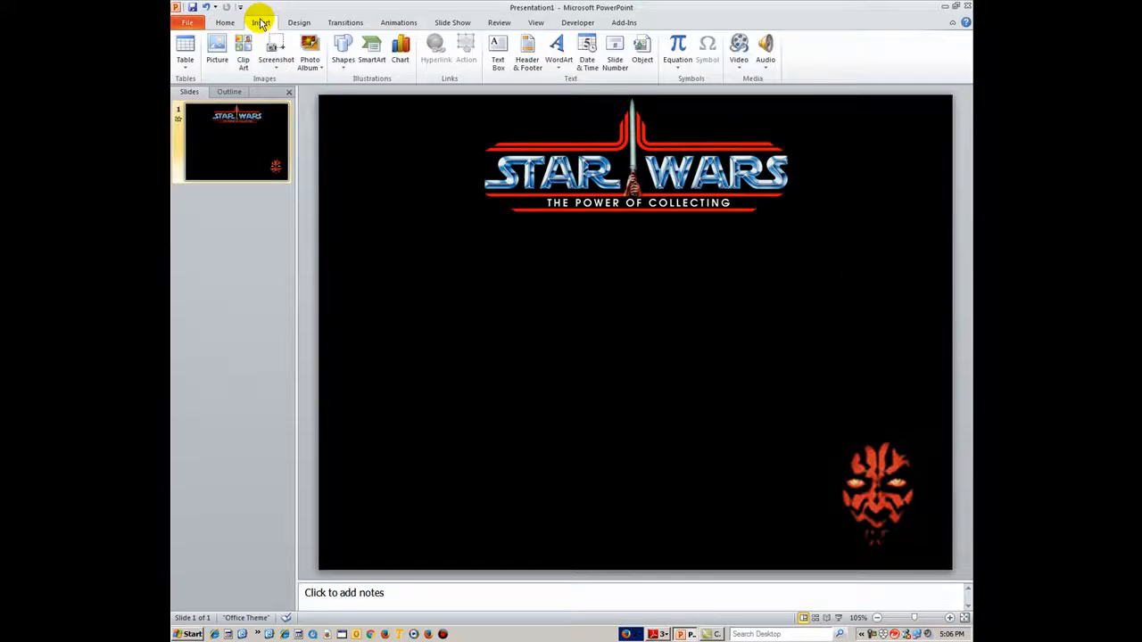
left_click(497, 53)
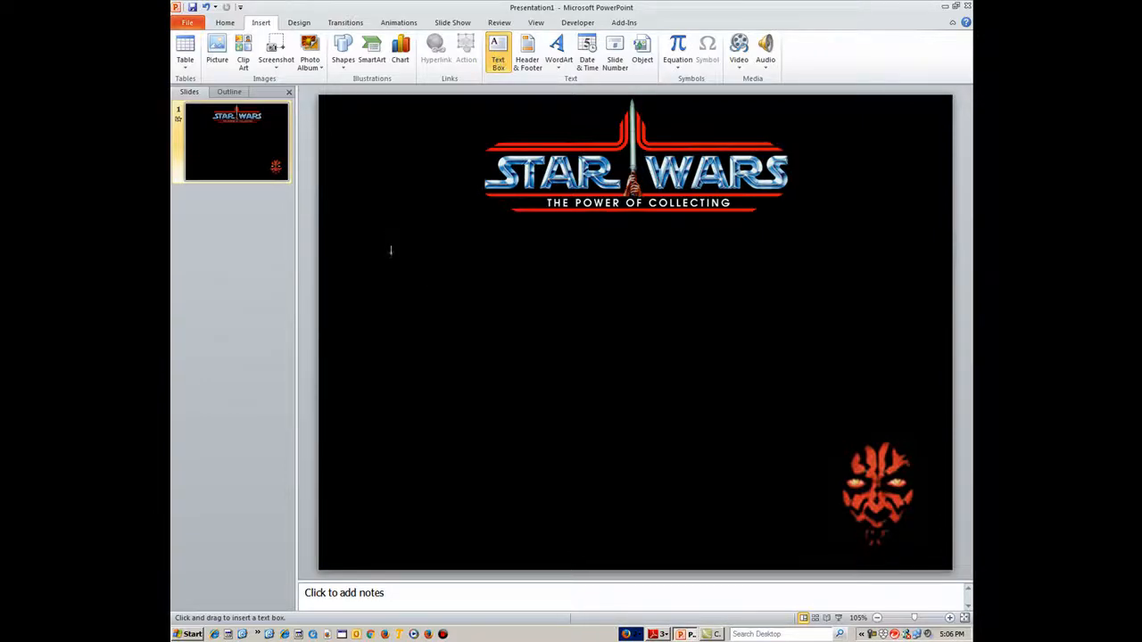
key("Escape")
left_click_drag(897, 282, 392, 237)
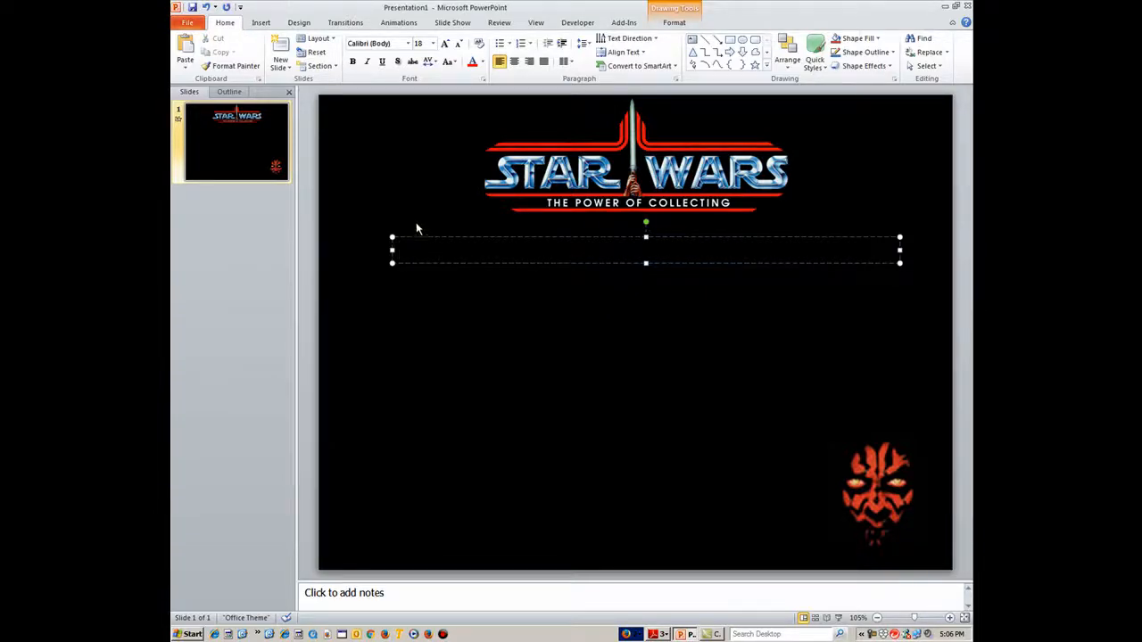
Set the text box below the logo to Times New Roman, size 66, with yellow font color
left_click(408, 44)
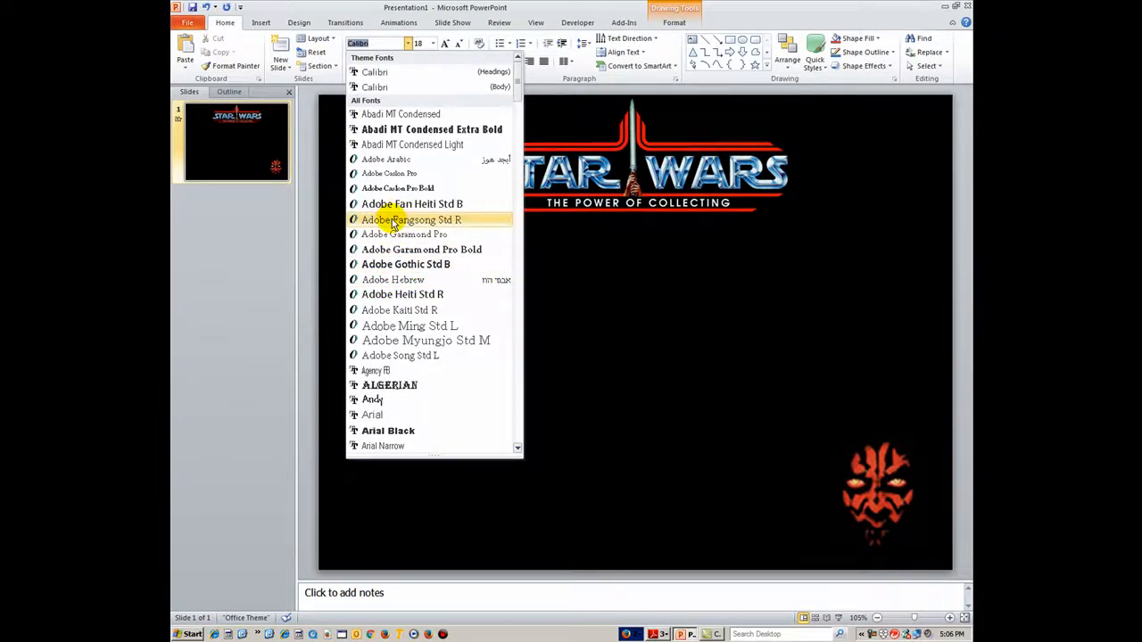
type("ti")
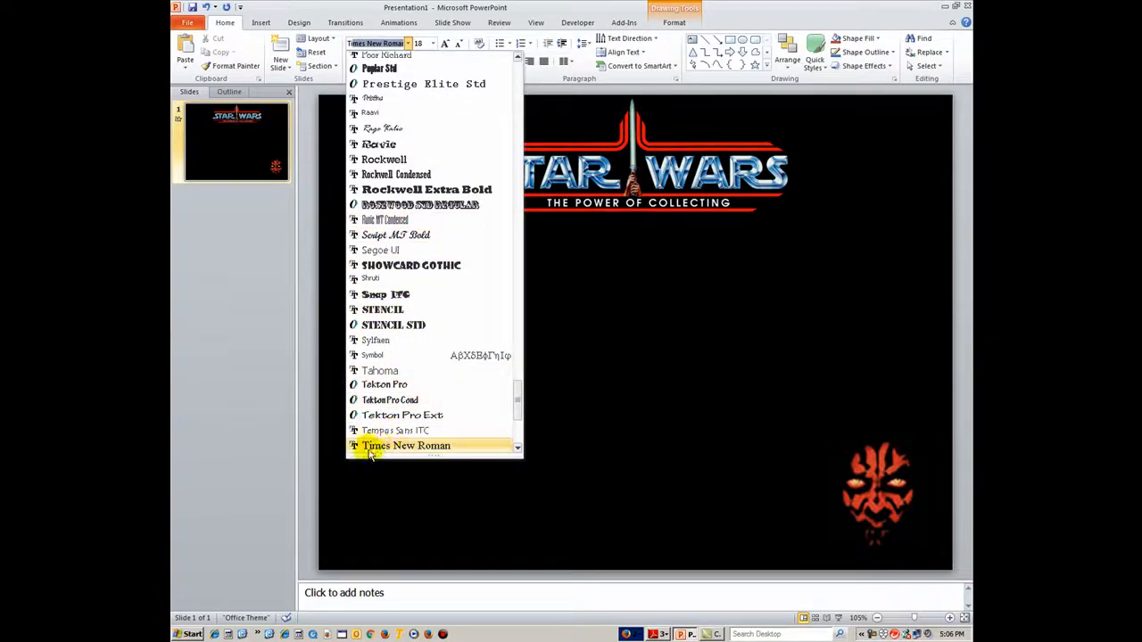
left_click(389, 451)
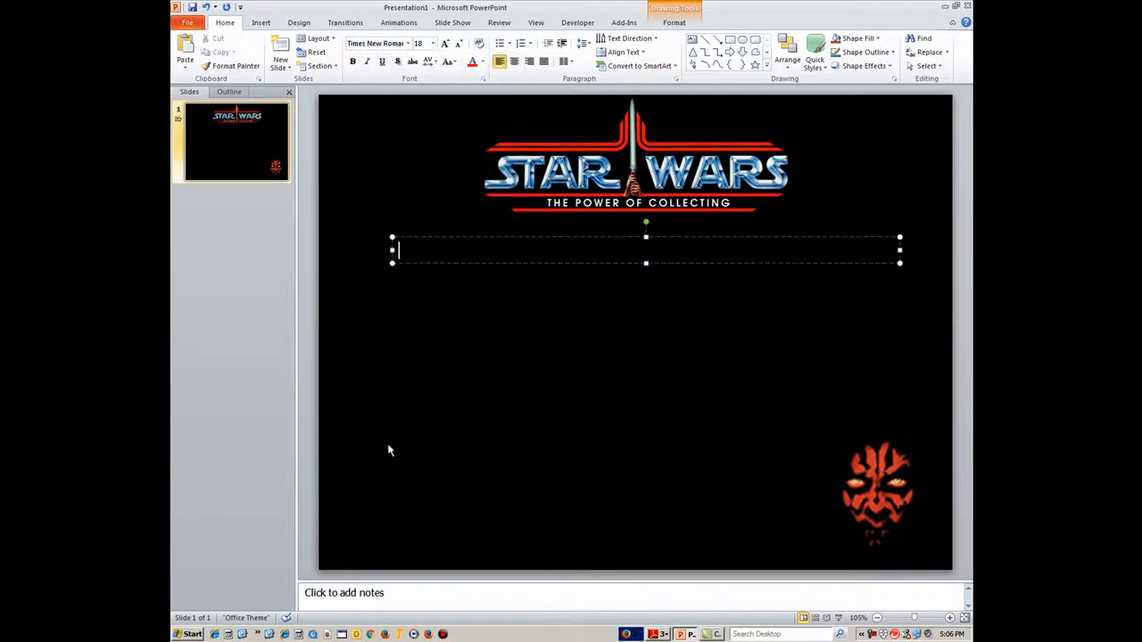
left_click(433, 46)
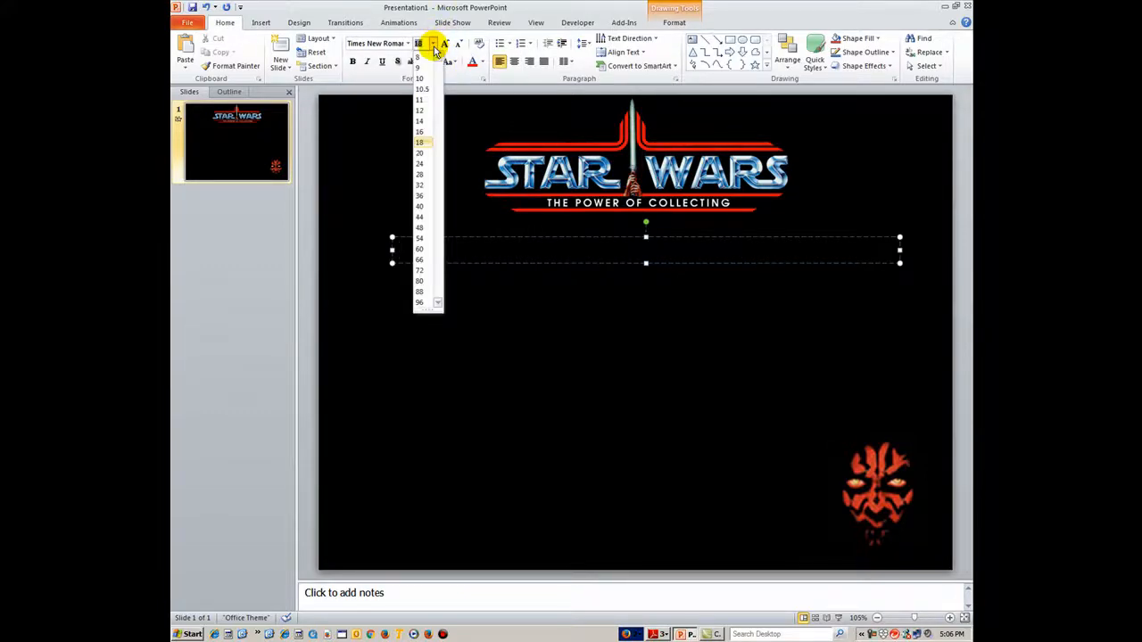
left_click(418, 260)
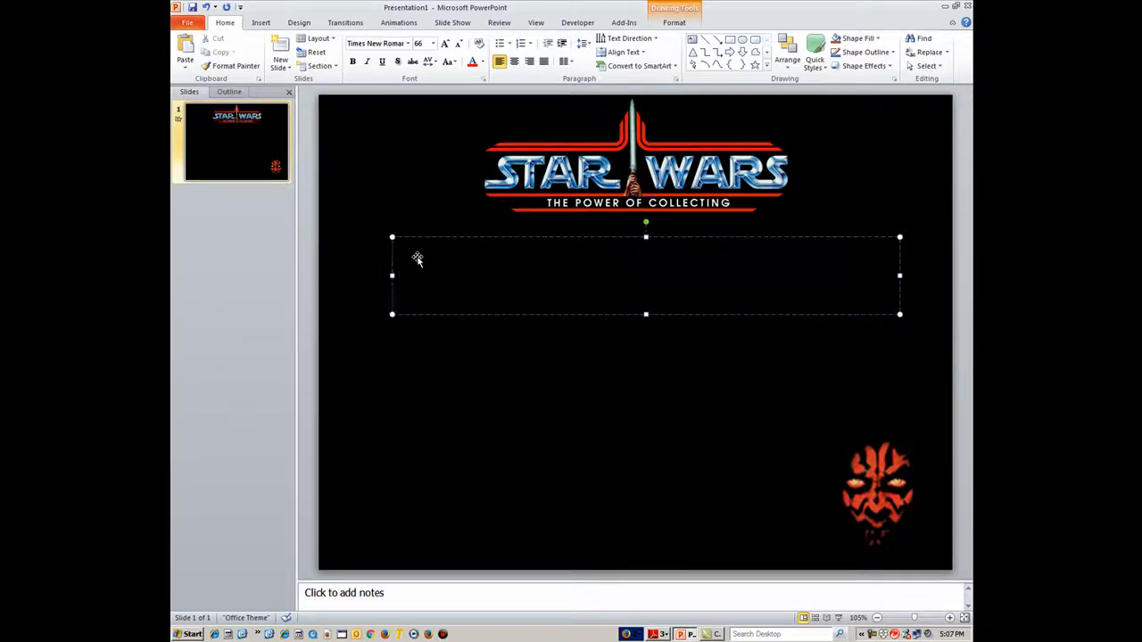
left_click(471, 64)
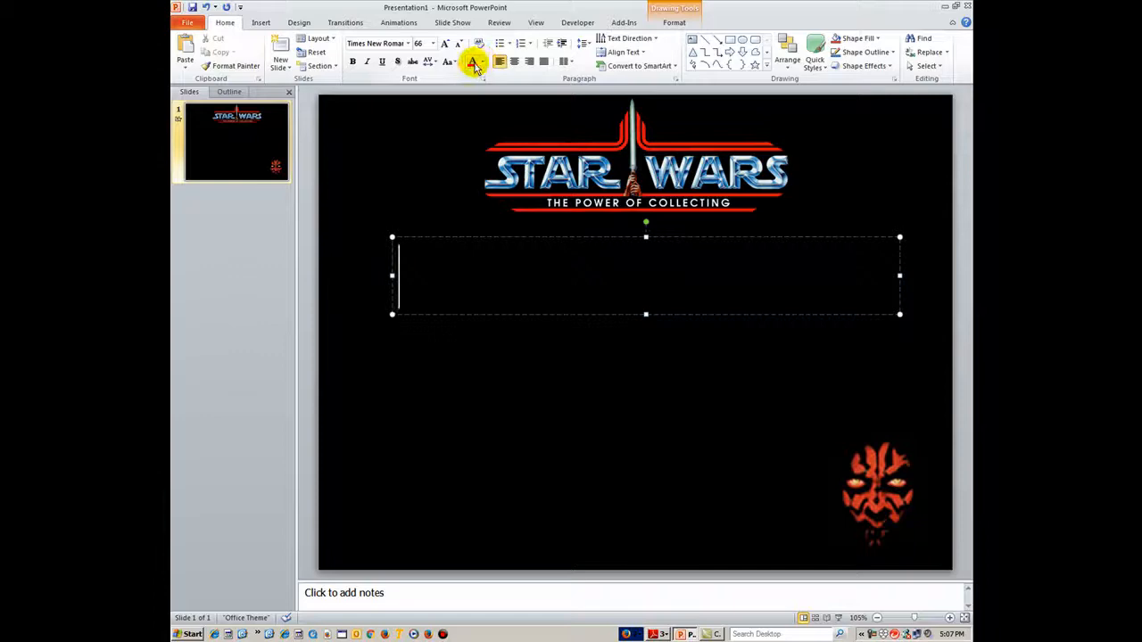
left_click(482, 64)
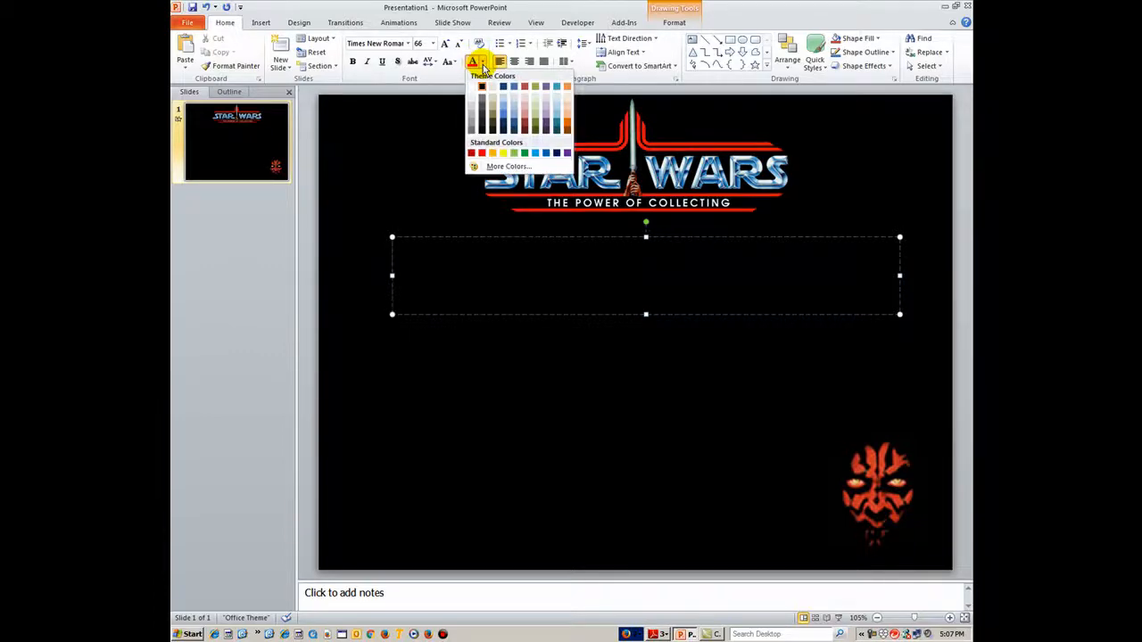
left_click(504, 153)
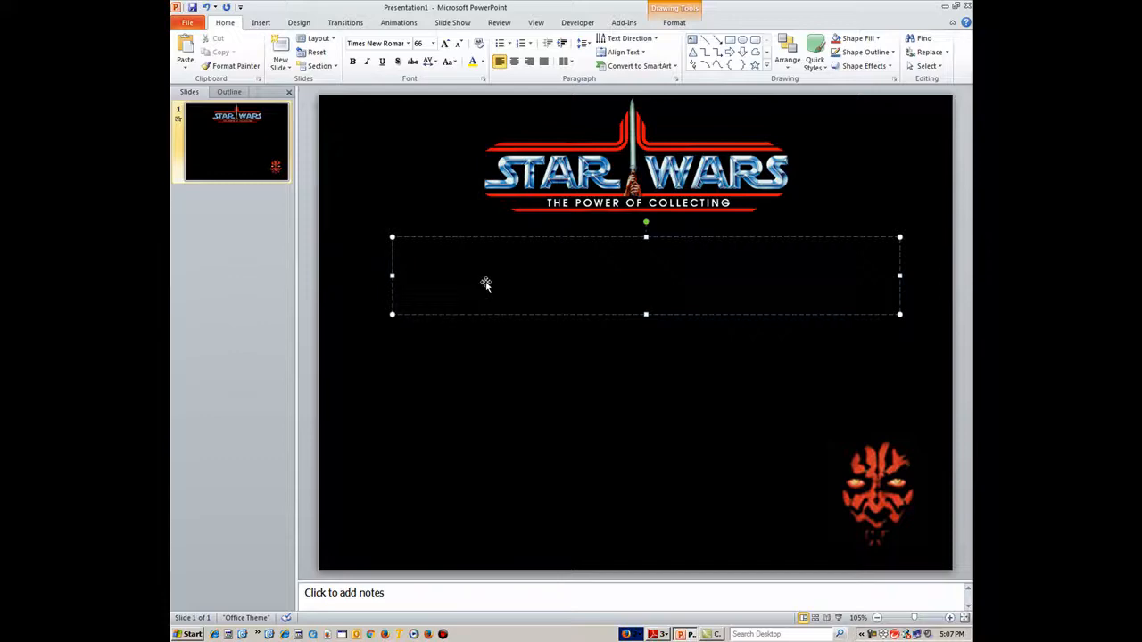
Enter the text "ShopTrendyToys.COM" in the text box below the logo
type("S")
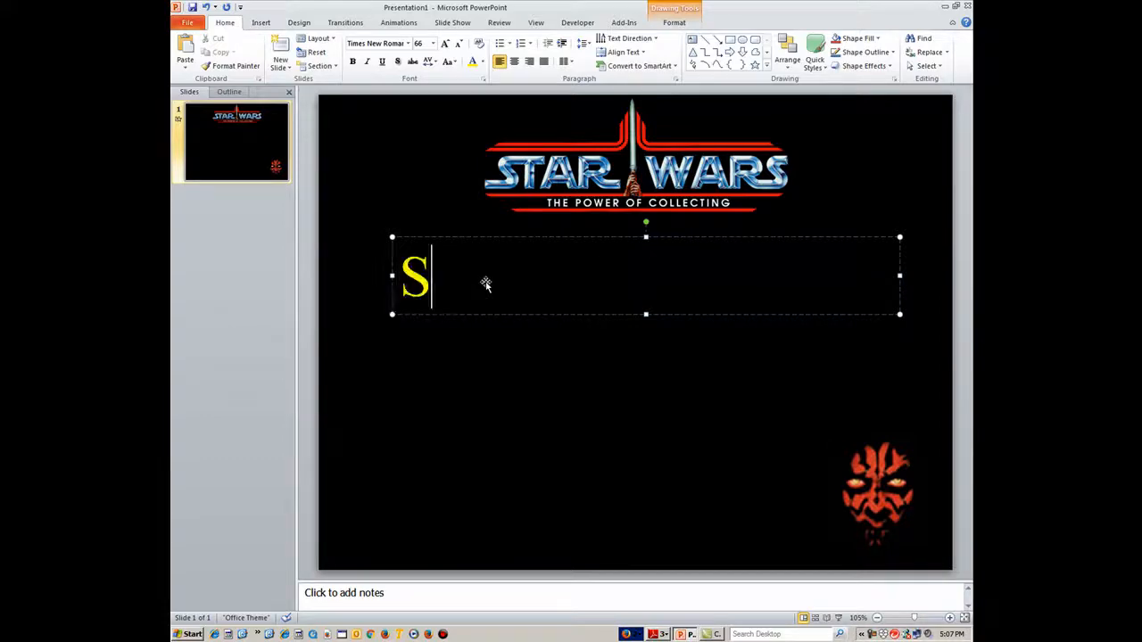
type("hopTr")
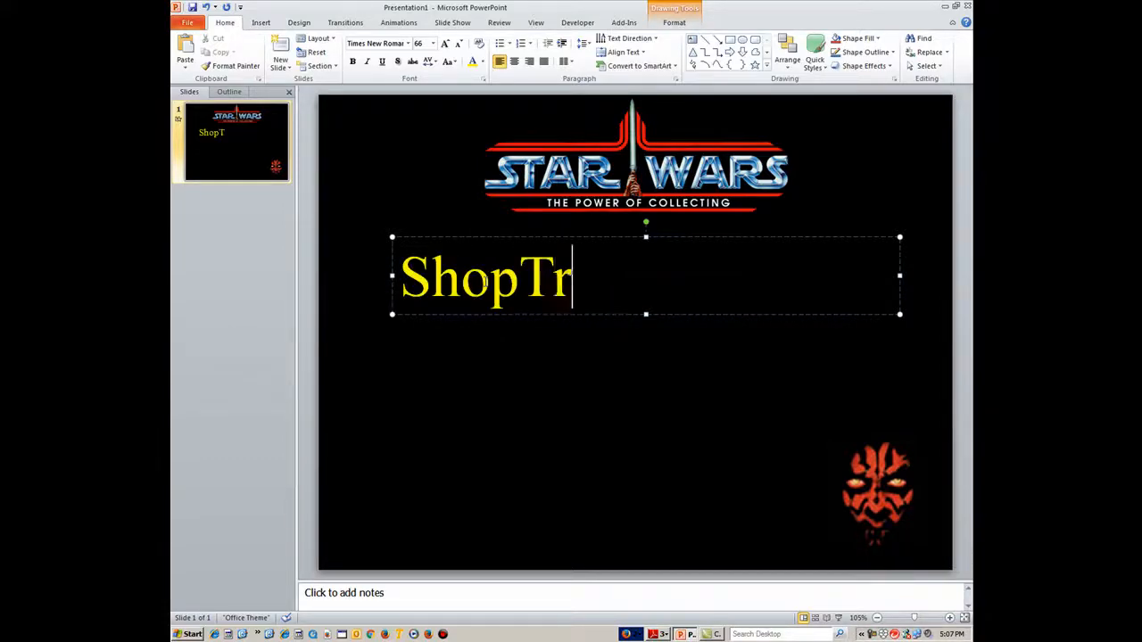
type("endyToys.C")
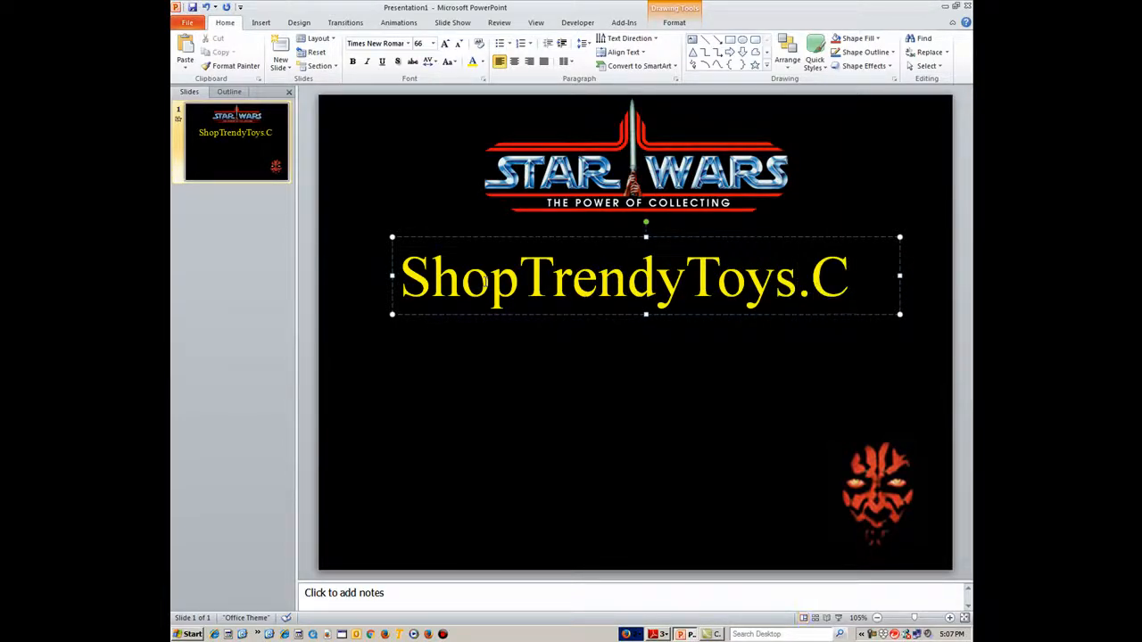
type("OM")
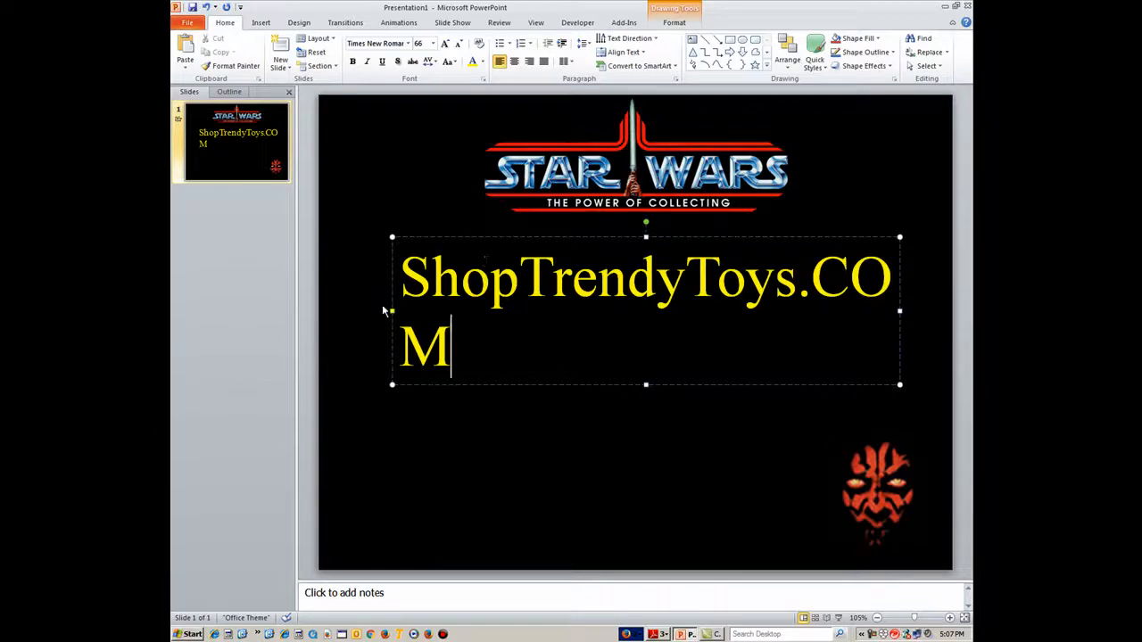
Widen the ShopTrendyToys.COM text box to the slide's full width and center its text
left_click_drag(394, 308, 319, 303)
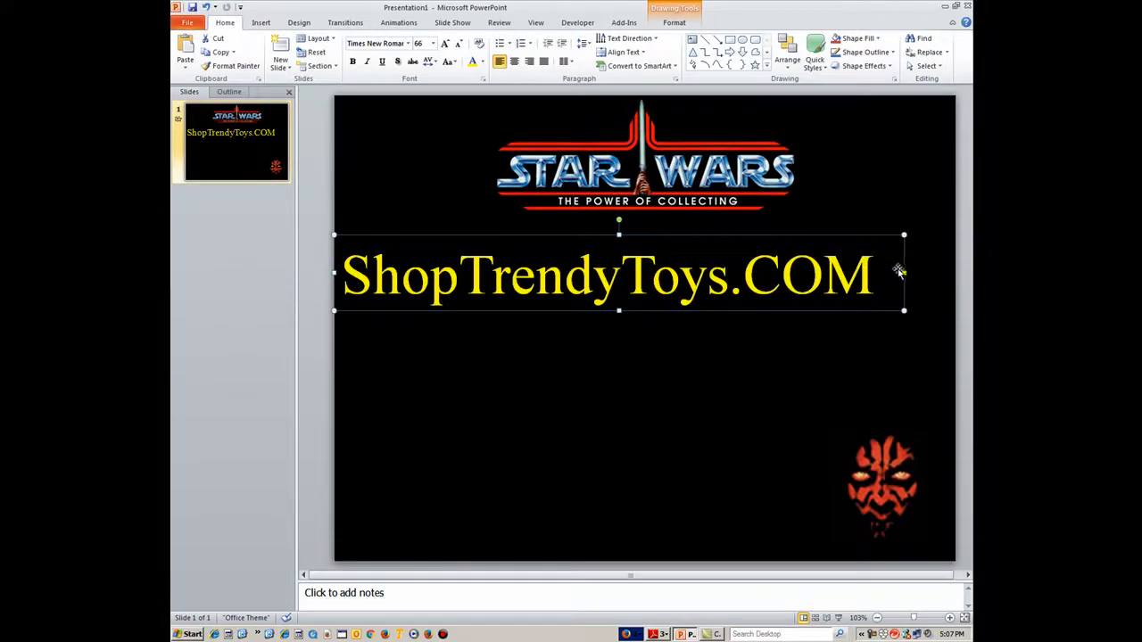
left_click_drag(904, 273, 956, 273)
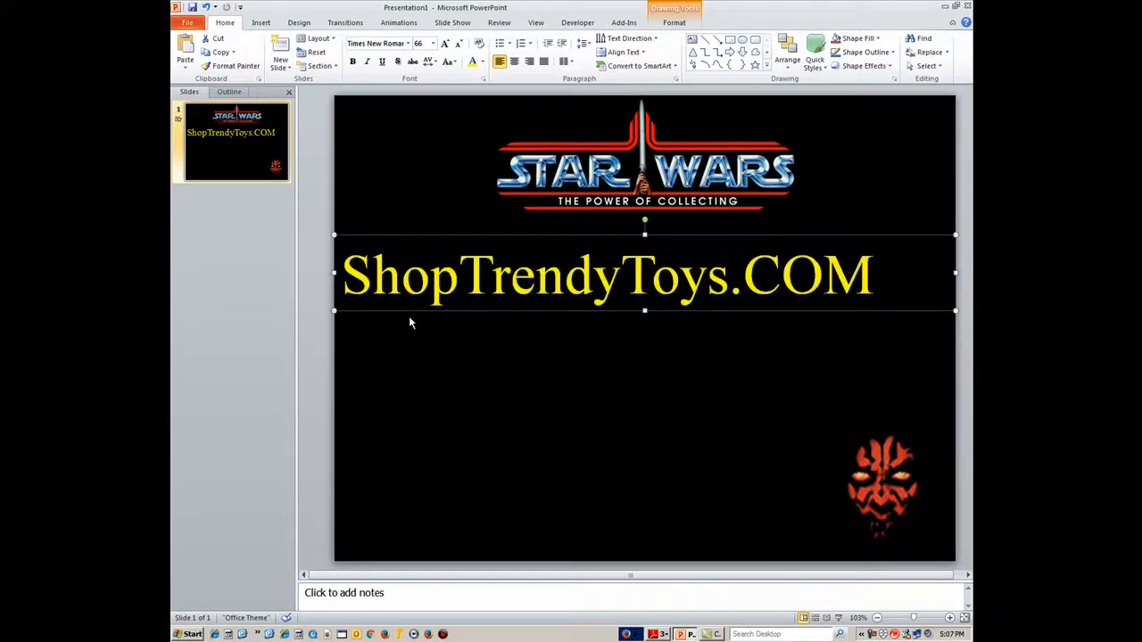
left_click(514, 64)
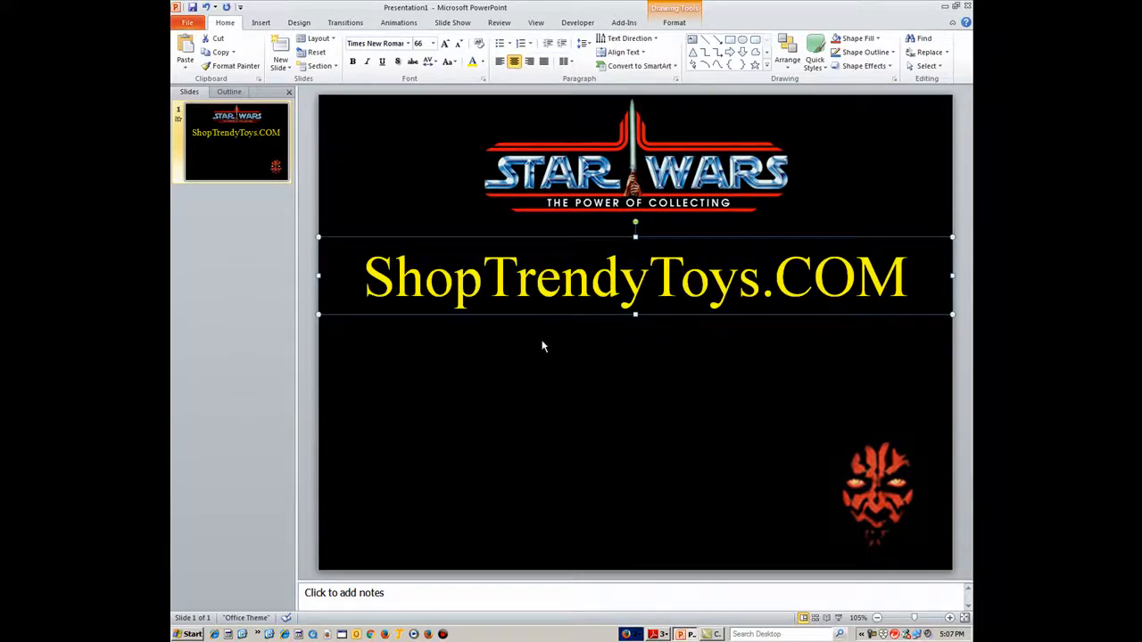
left_click(542, 347)
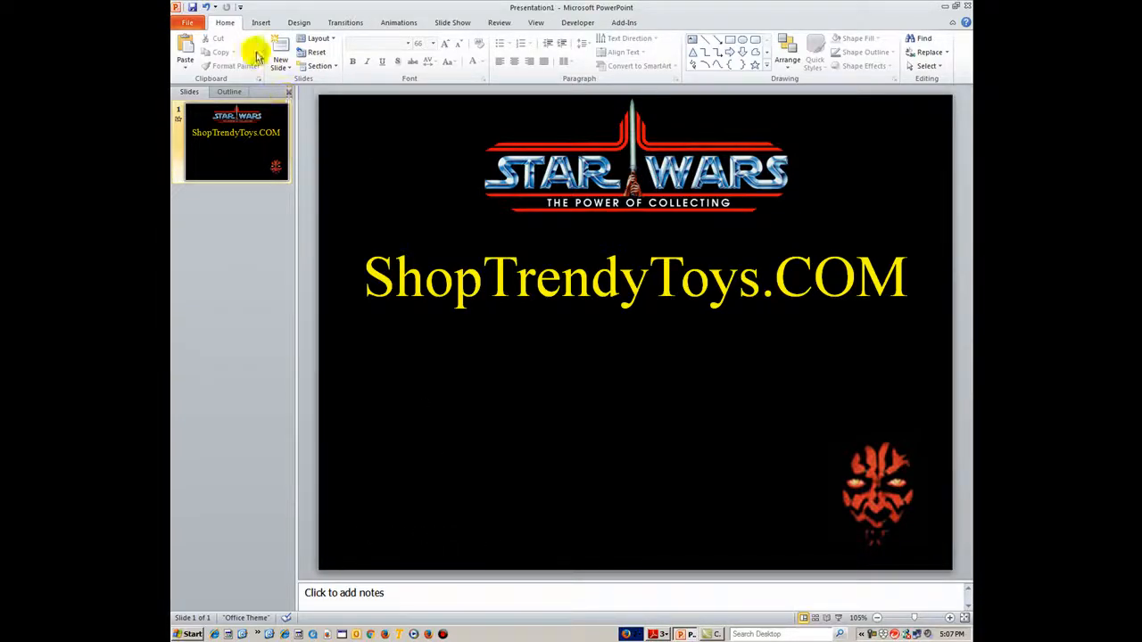
Draw a second text box in the slide's lower-left corner, a little over a quarter of the slide's width
left_click(261, 24)
left_click(498, 52)
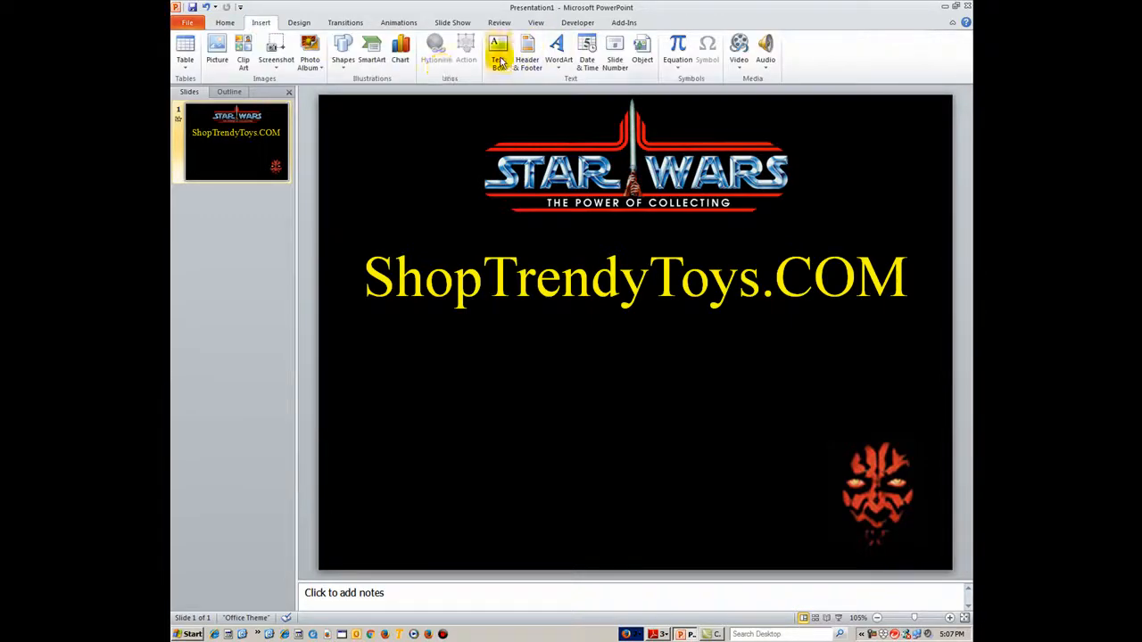
key("Escape")
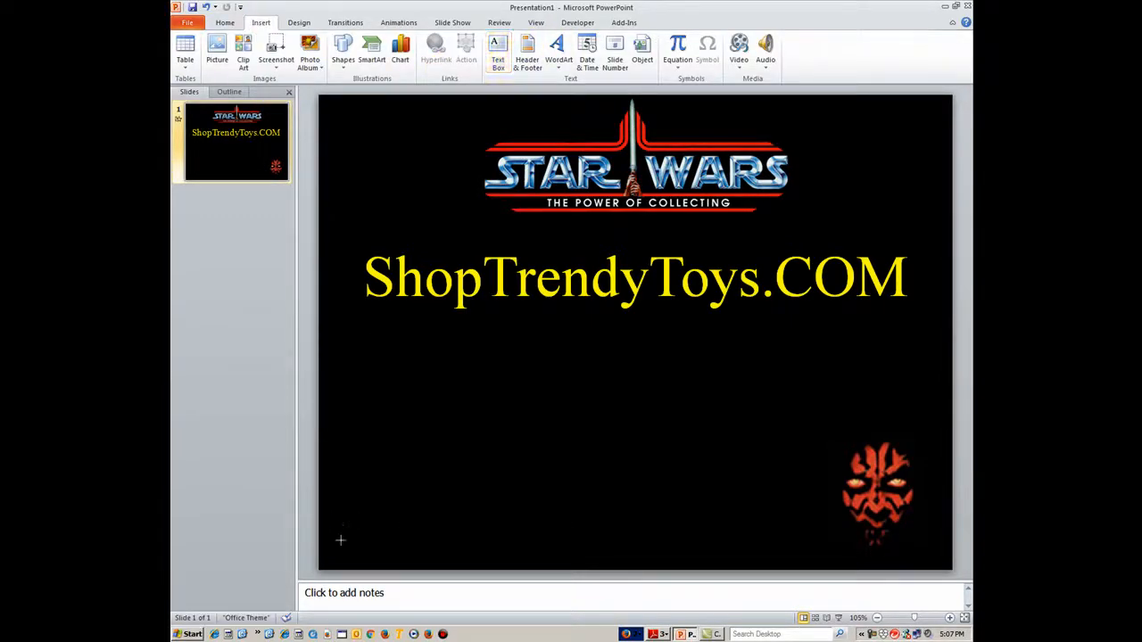
left_click_drag(513, 562, 339, 522)
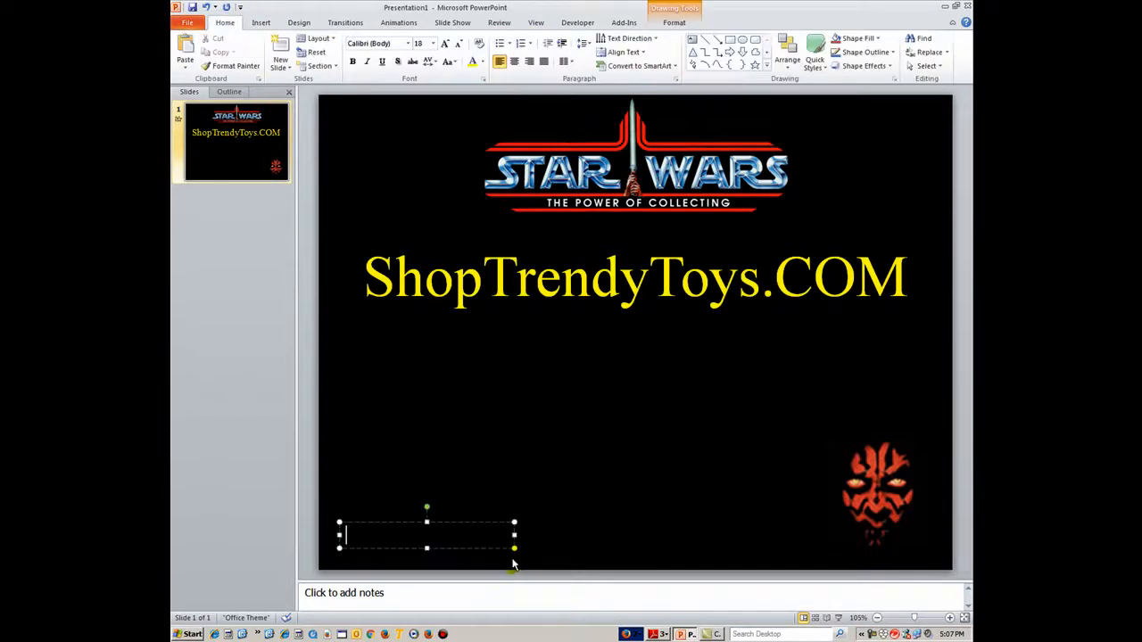
Format the lower-left text box as Times New Roman, size 24, bold, with white font color
left_click(407, 43)
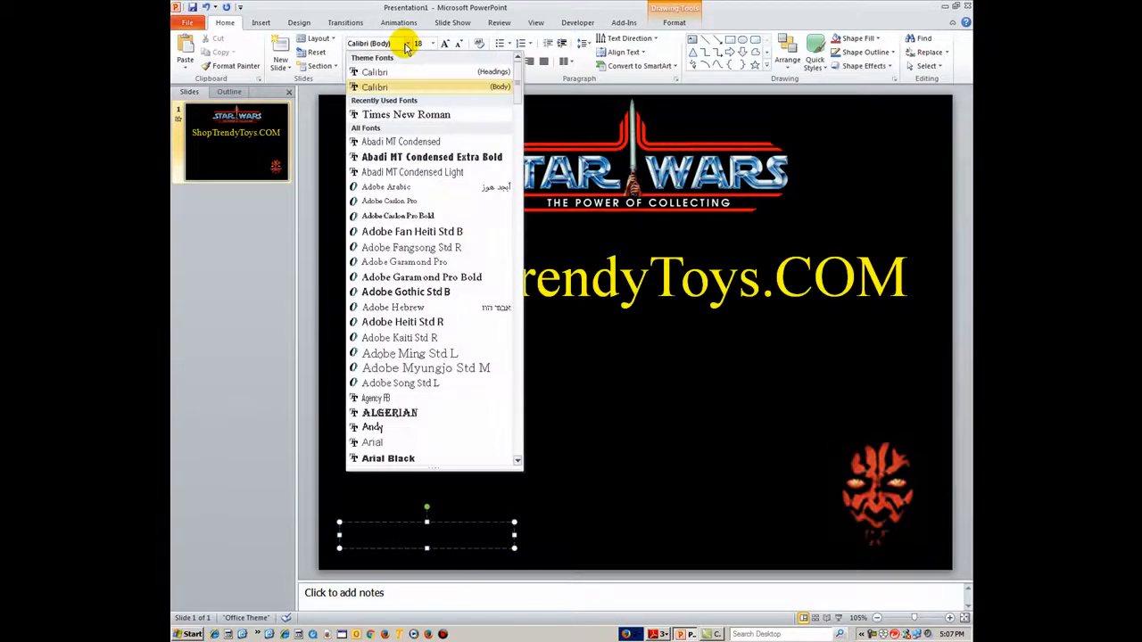
left_click(384, 114)
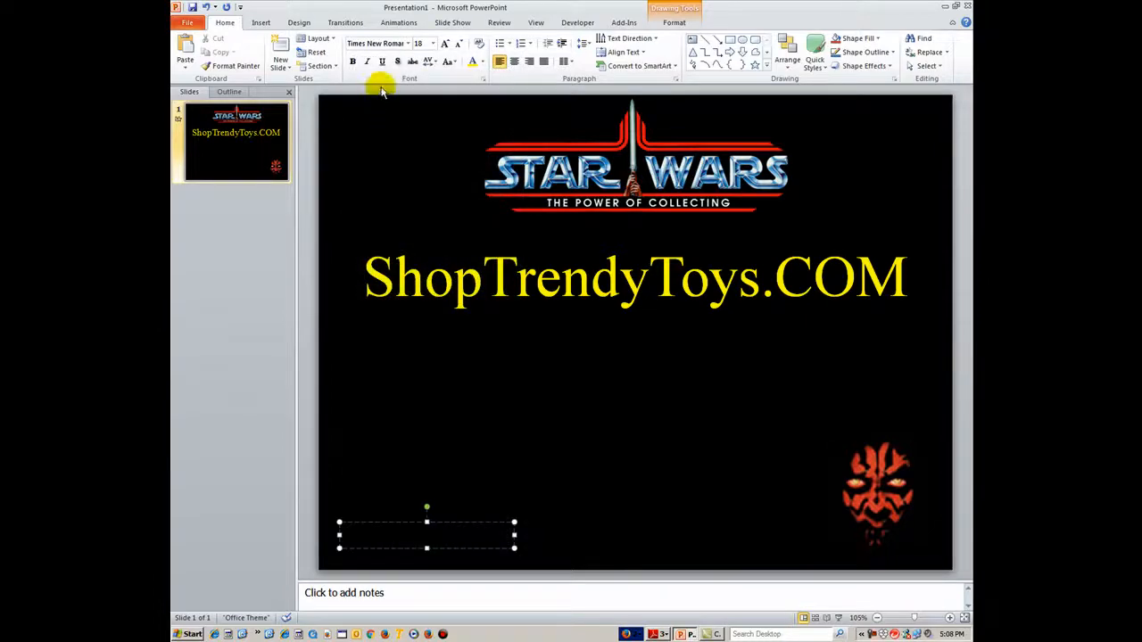
left_click(432, 42)
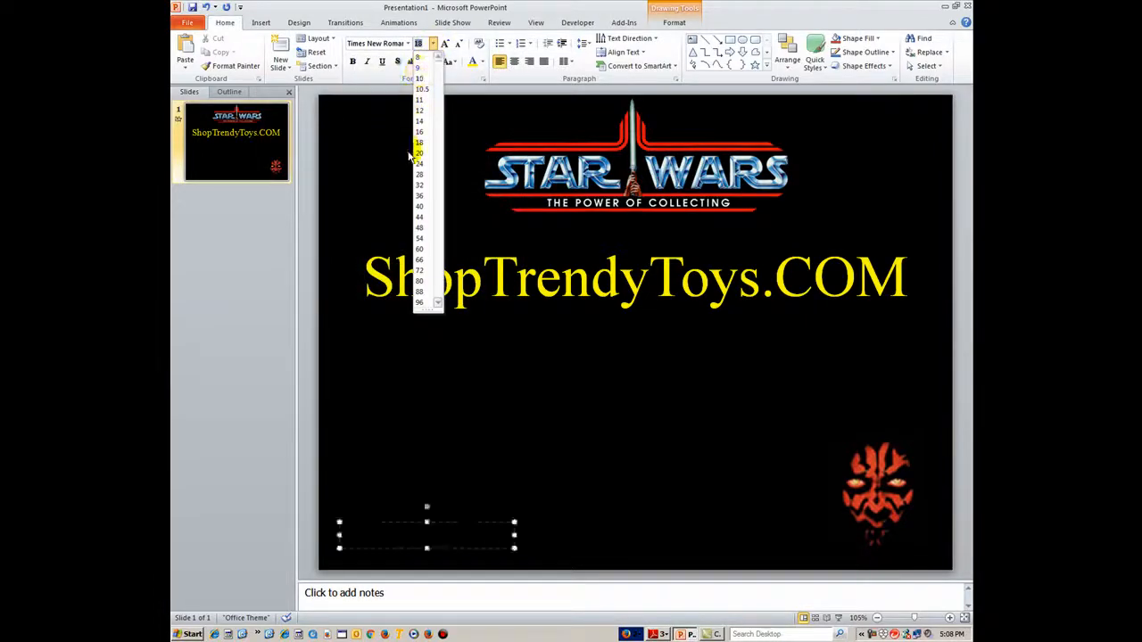
left_click(419, 163)
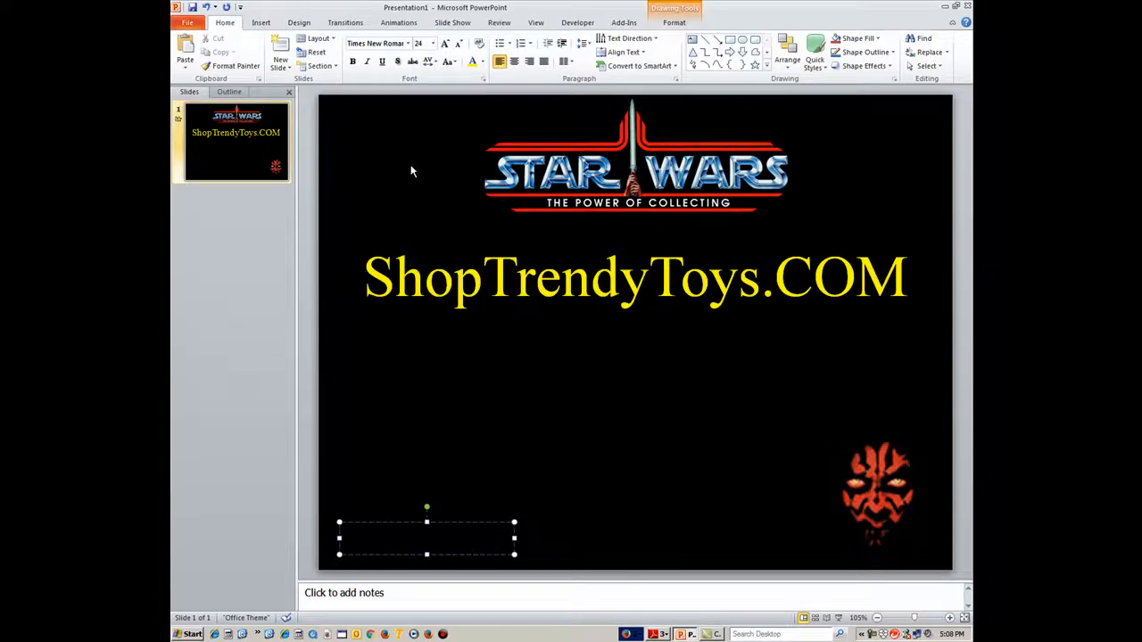
left_click(353, 63)
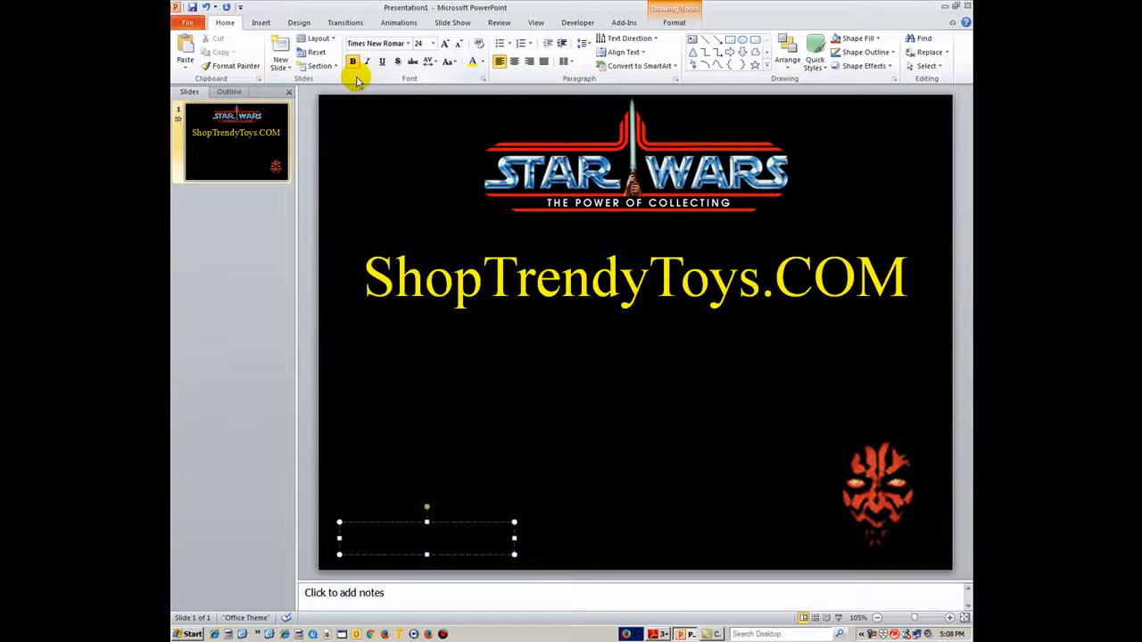
left_click(483, 62)
left_click(472, 88)
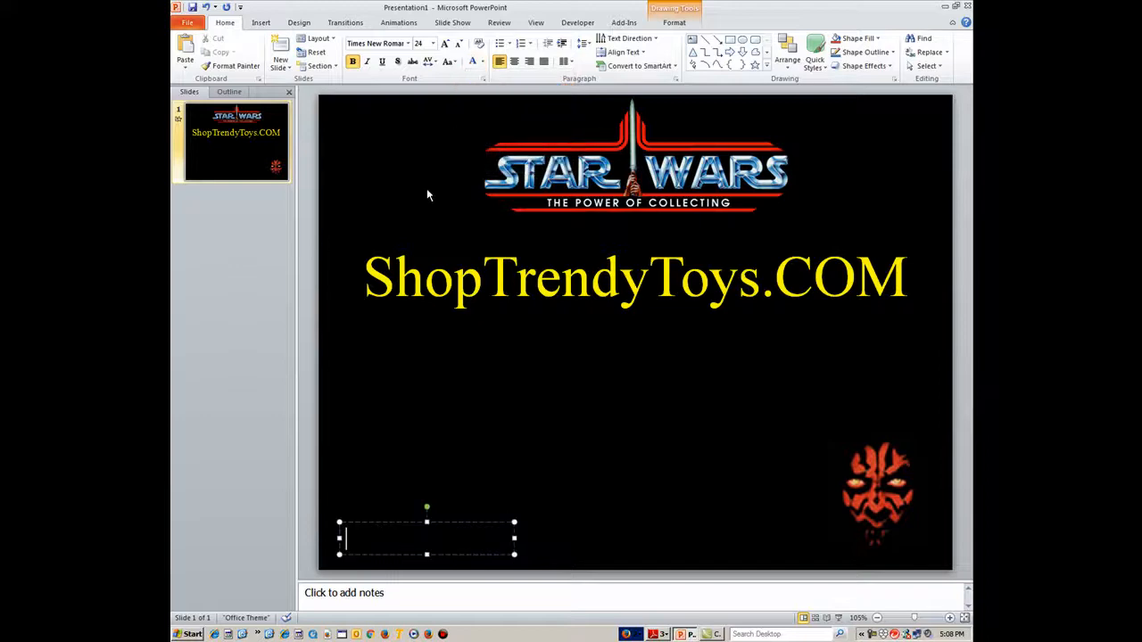
Enter "Presented By: Your Name" in the lower-left text box and widen it so the text fits on one line
type("Presenteed")
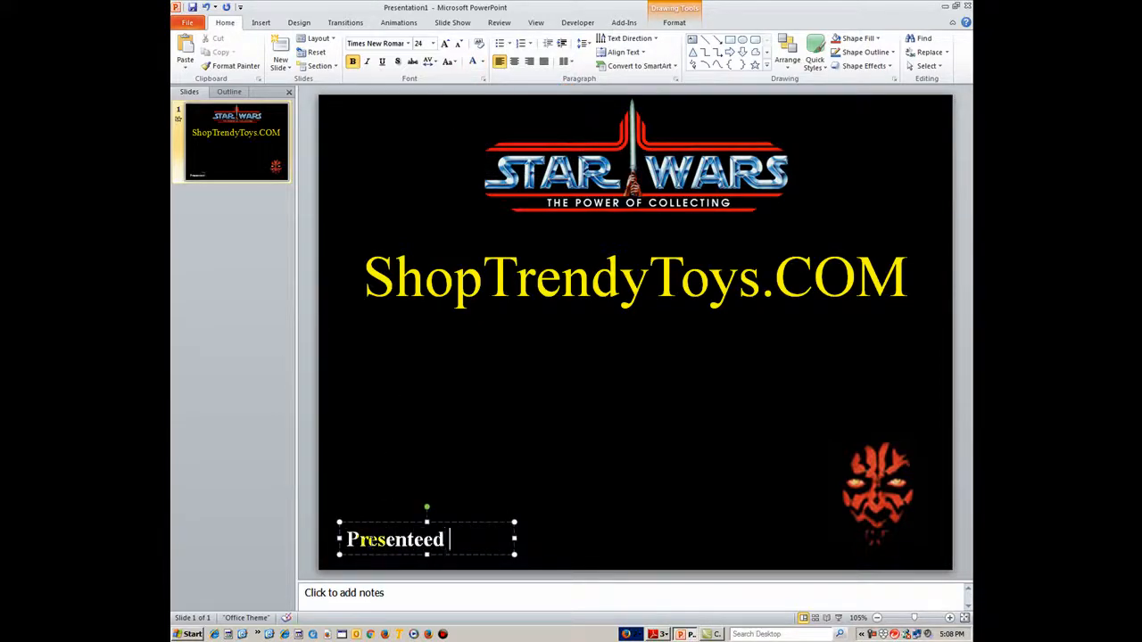
key("BackSpace")
key("BackSpace")
type("d By: Your Name")
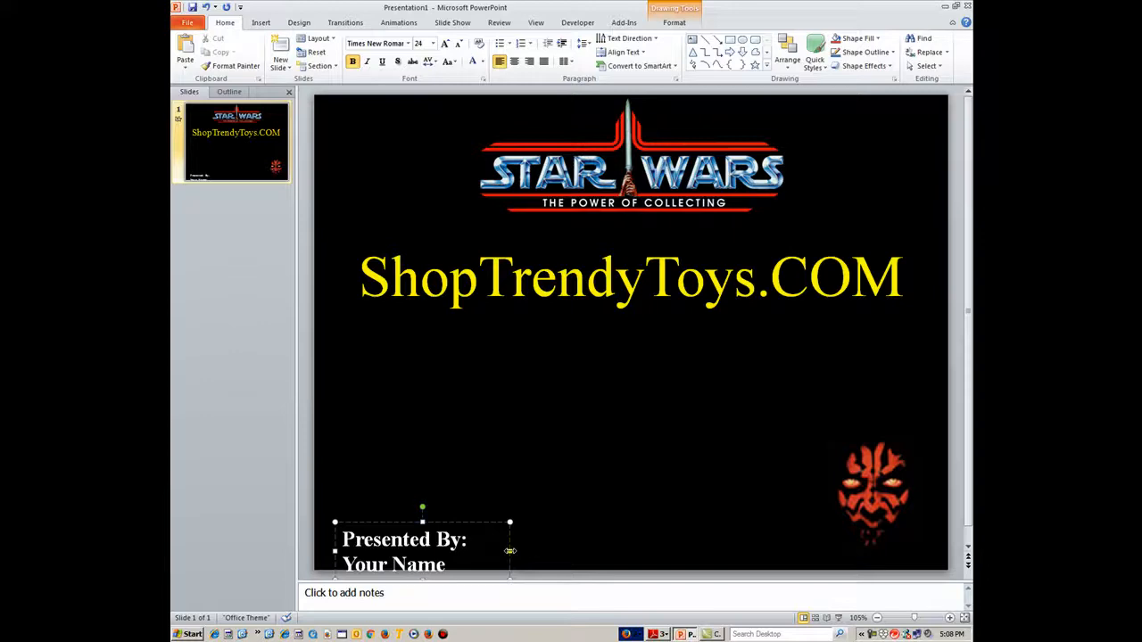
left_click_drag(511, 550, 599, 547)
left_click(450, 496)
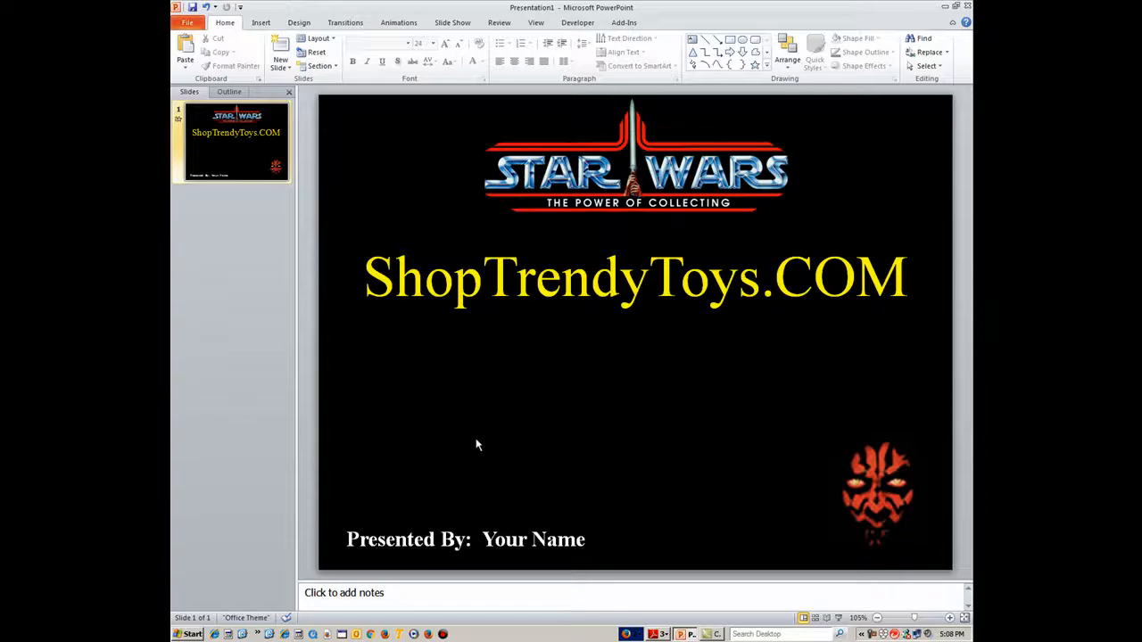
Start saving the presentation and choose the CIS101 folder inside 2018 Fall on the H: drive as its location
left_click(192, 8)
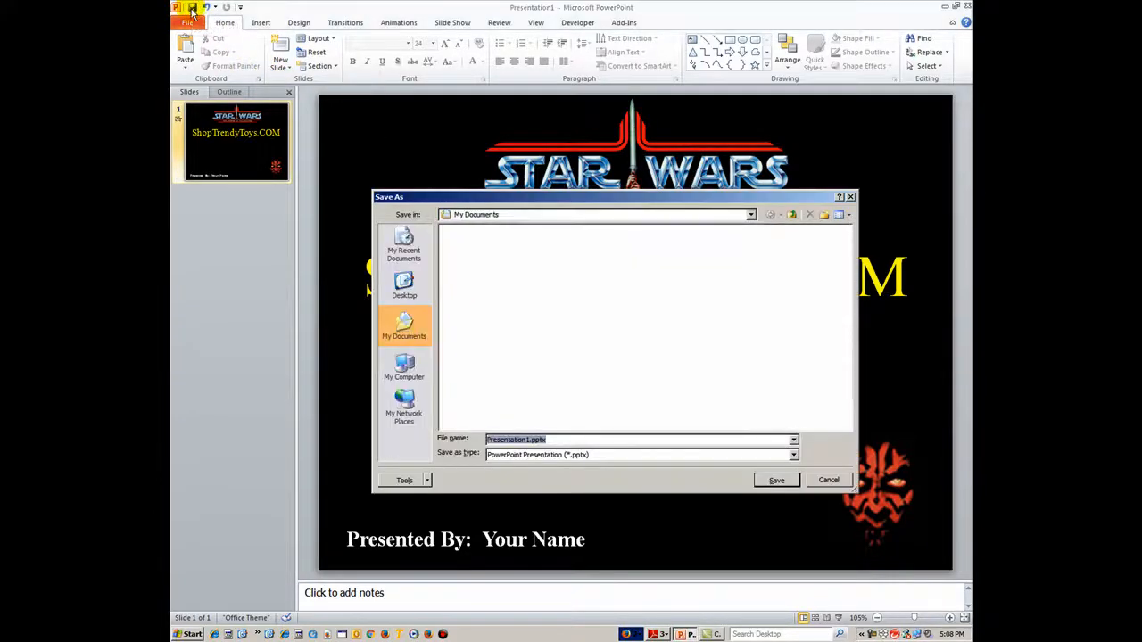
left_click(404, 365)
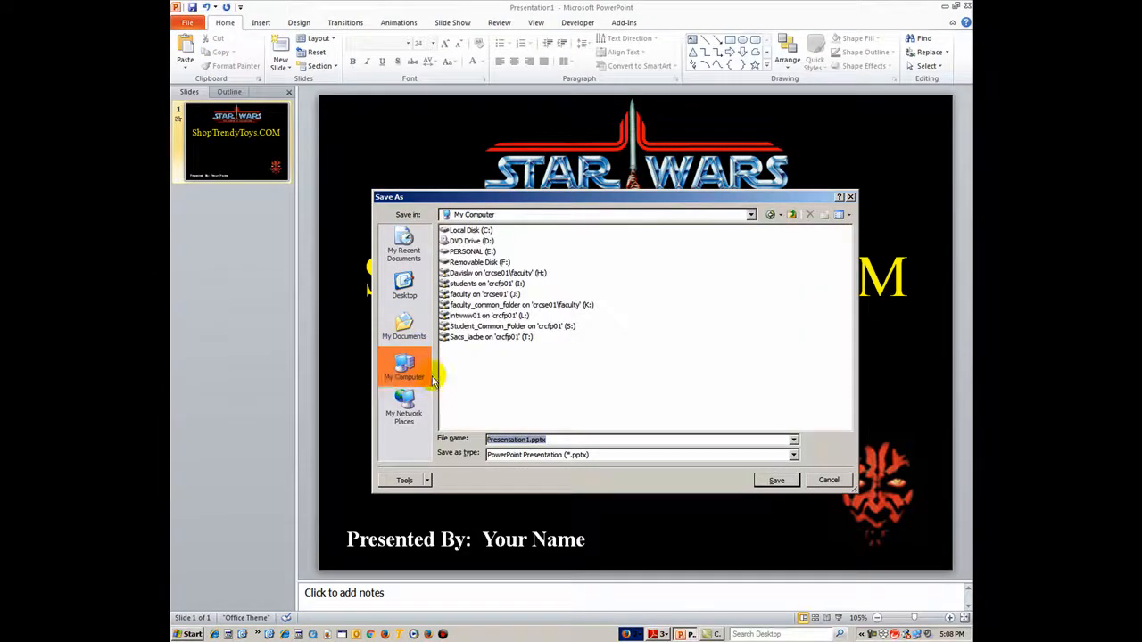
left_click(477, 284)
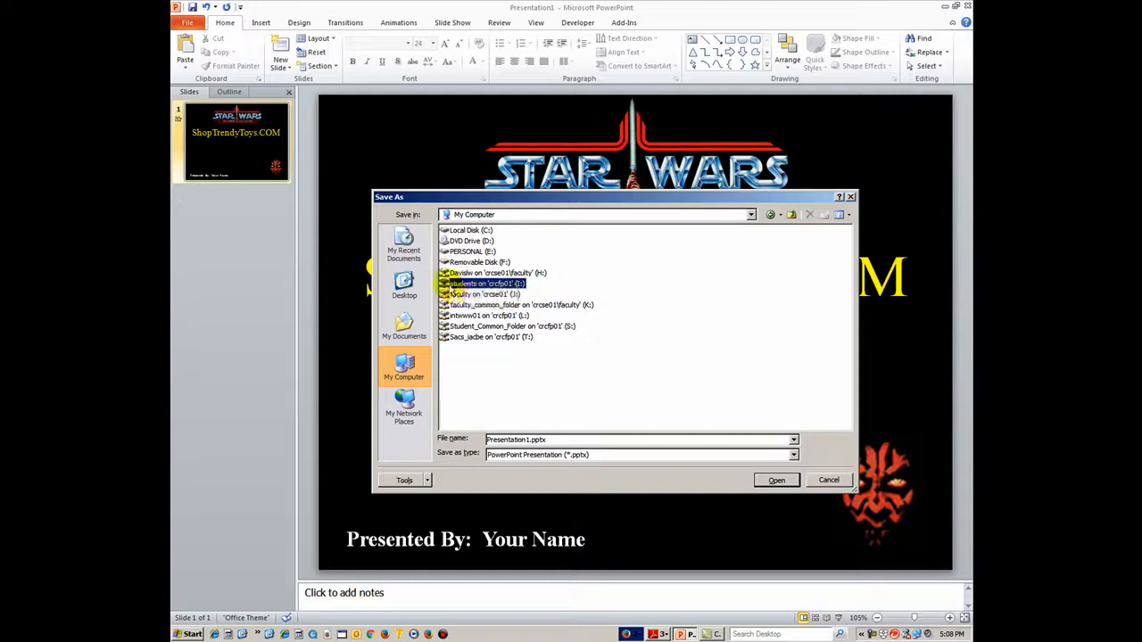
double_click(449, 273)
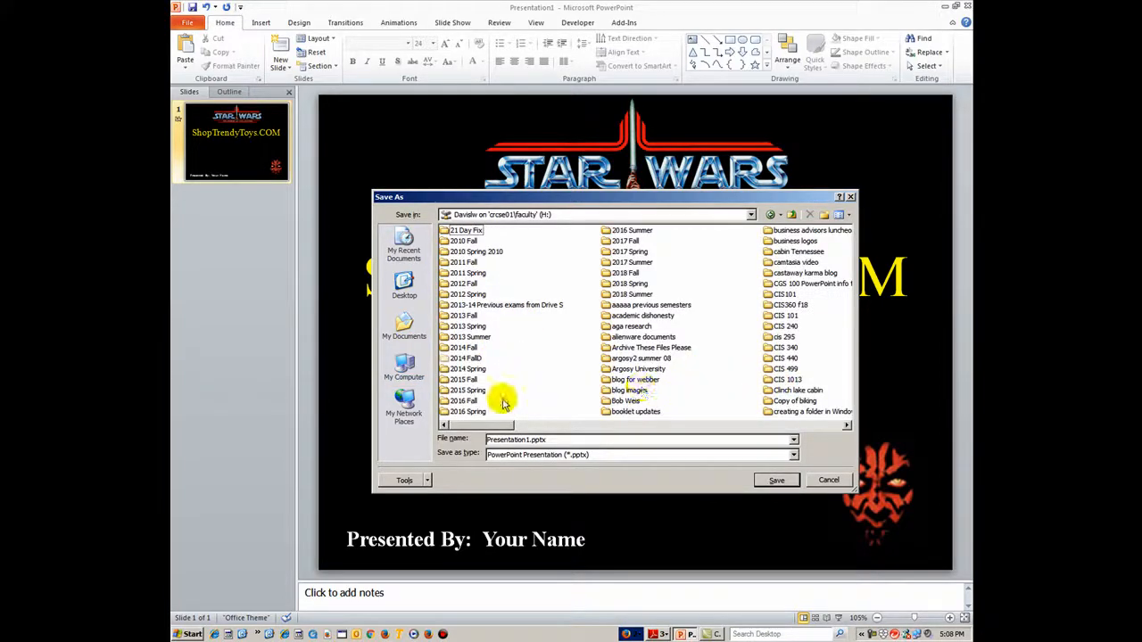
double_click(624, 273)
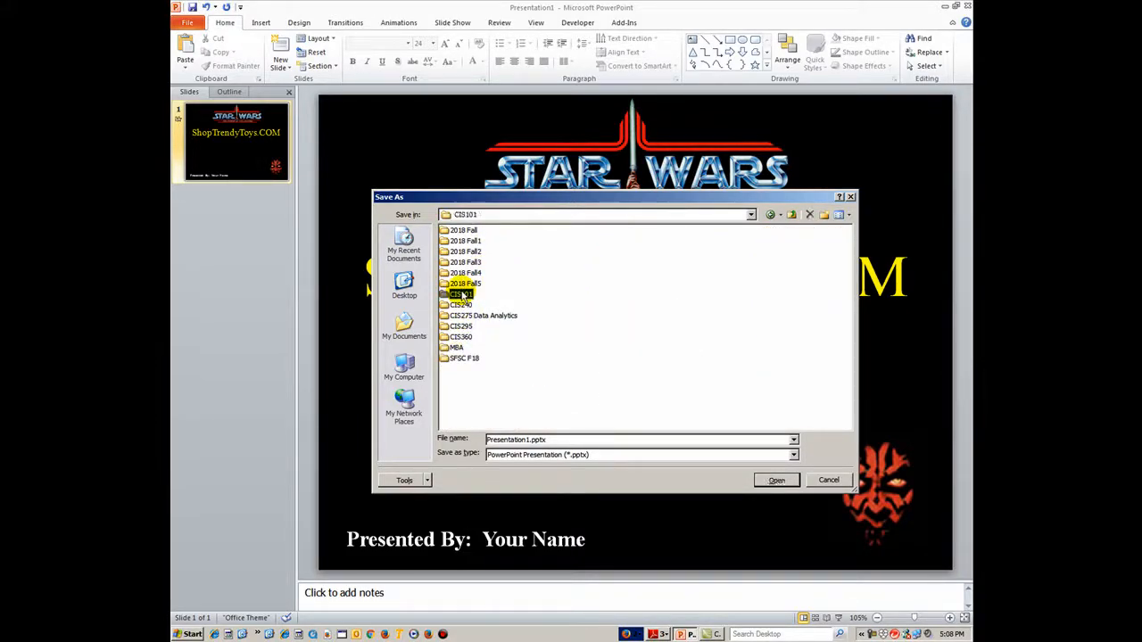
double_click(461, 293)
Name the presentation file star wars.pptx and save it in the CIS101 folder
left_click(528, 436)
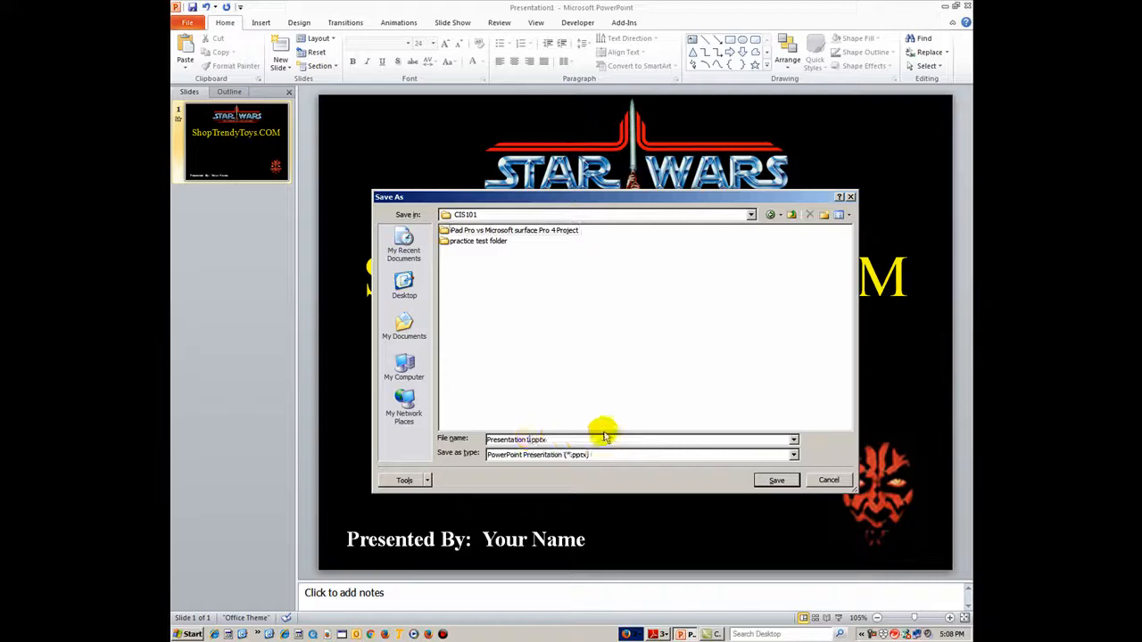
key("BackSpace")
key("BackSpace")
key("BackSpace")
key("BackSpace")
key("BackSpace")
key("BackSpace")
key("BackSpace")
key("BackSpace")
key("BackSpace")
key("BackSpace")
key("BackSpace")
key("BackSpace")
key("BackSpace")
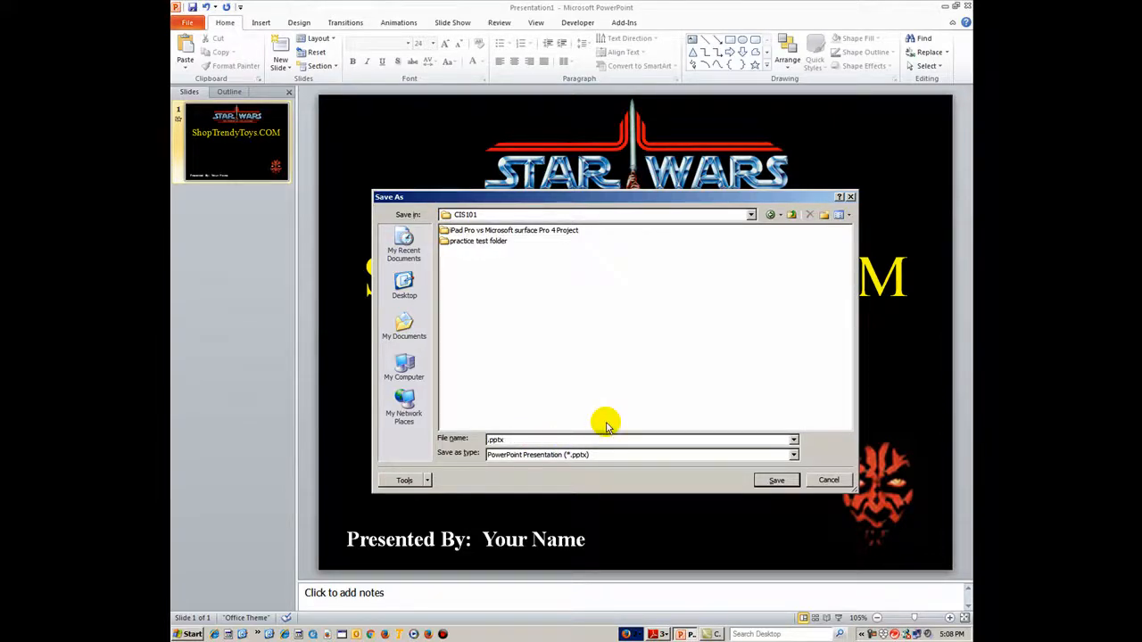
type("star wars")
left_click(776, 482)
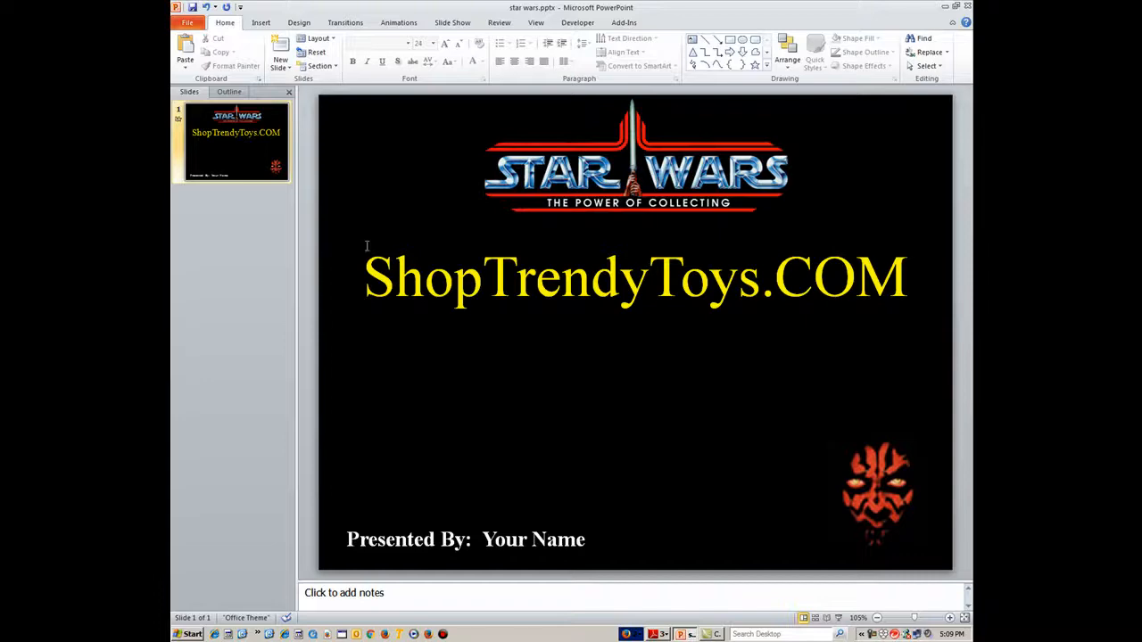
Show the Animation Pane and apply the Fly In entrance effect to the Star Wars logo
left_click(389, 23)
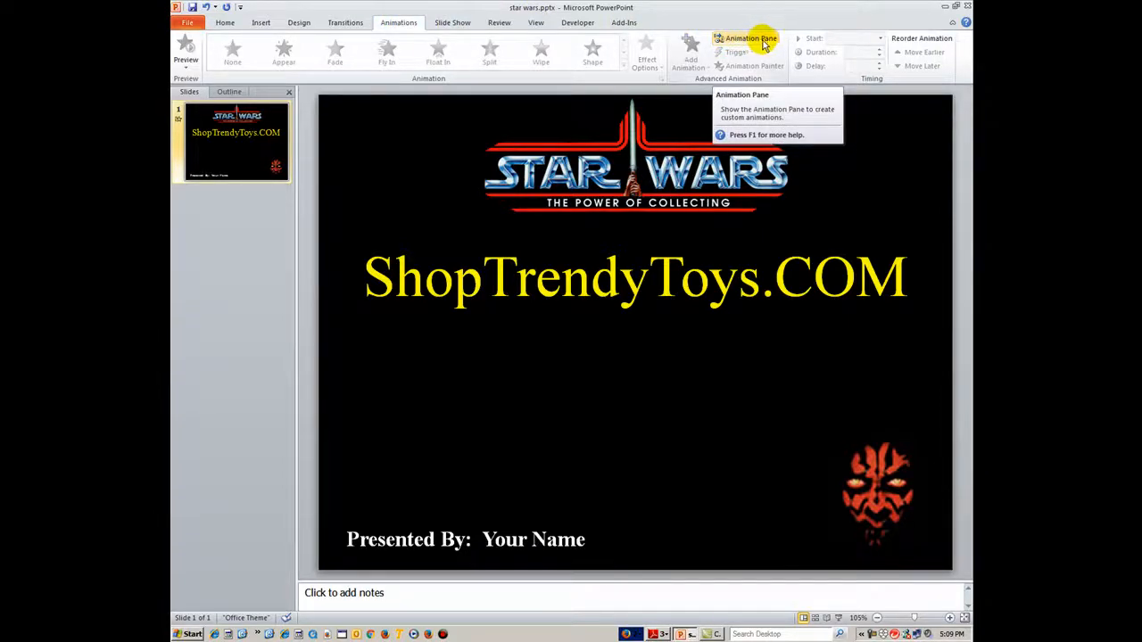
left_click(756, 41)
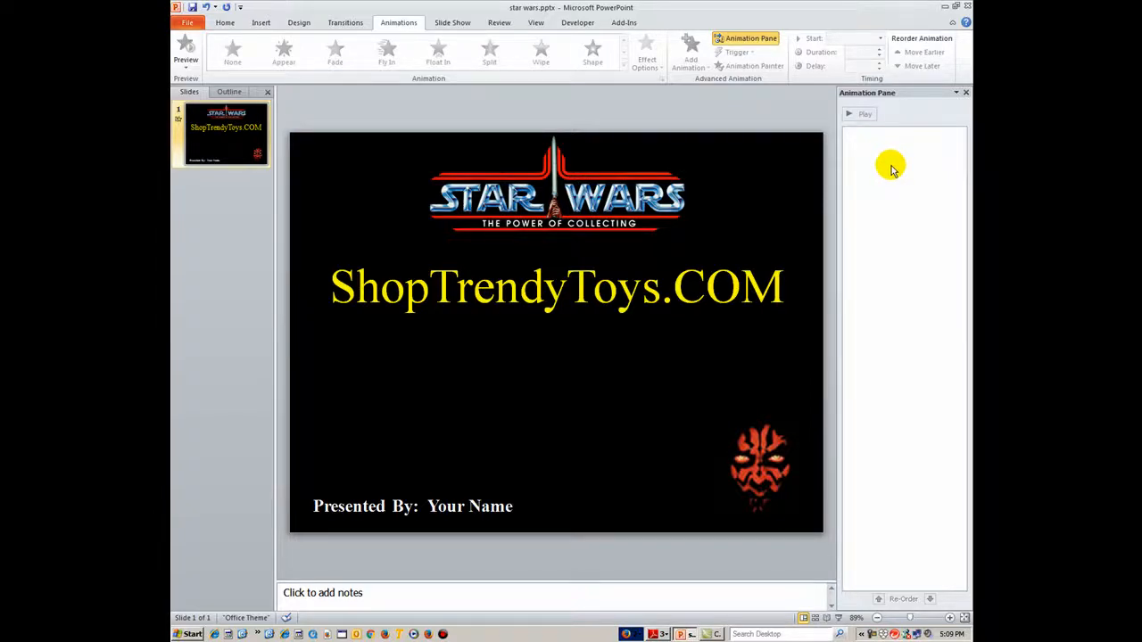
left_click(539, 207)
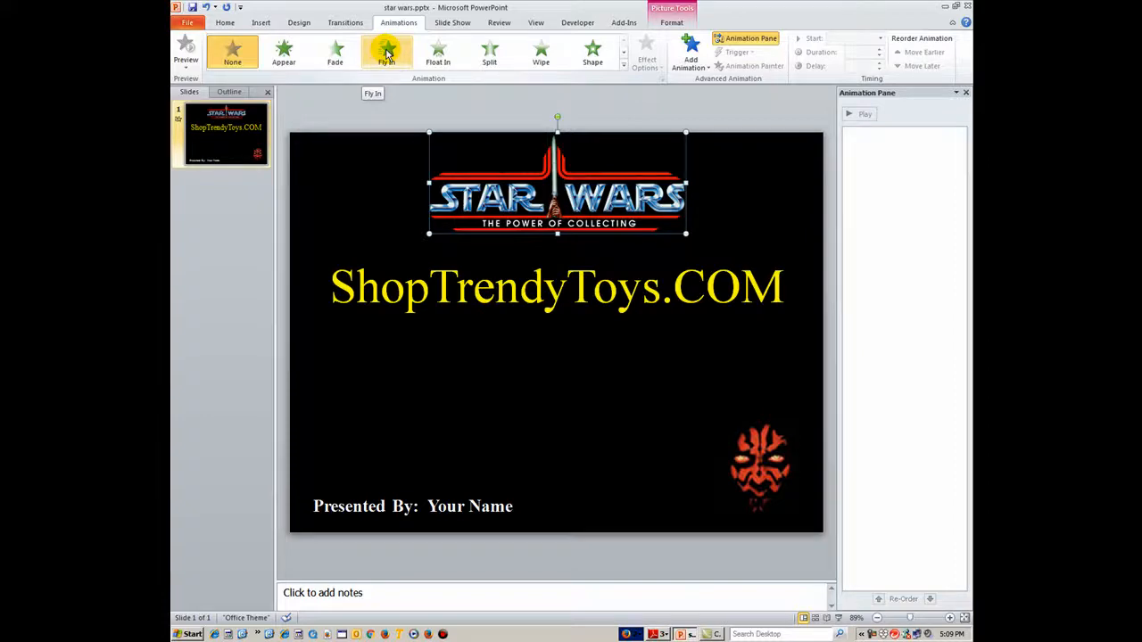
left_click(625, 68)
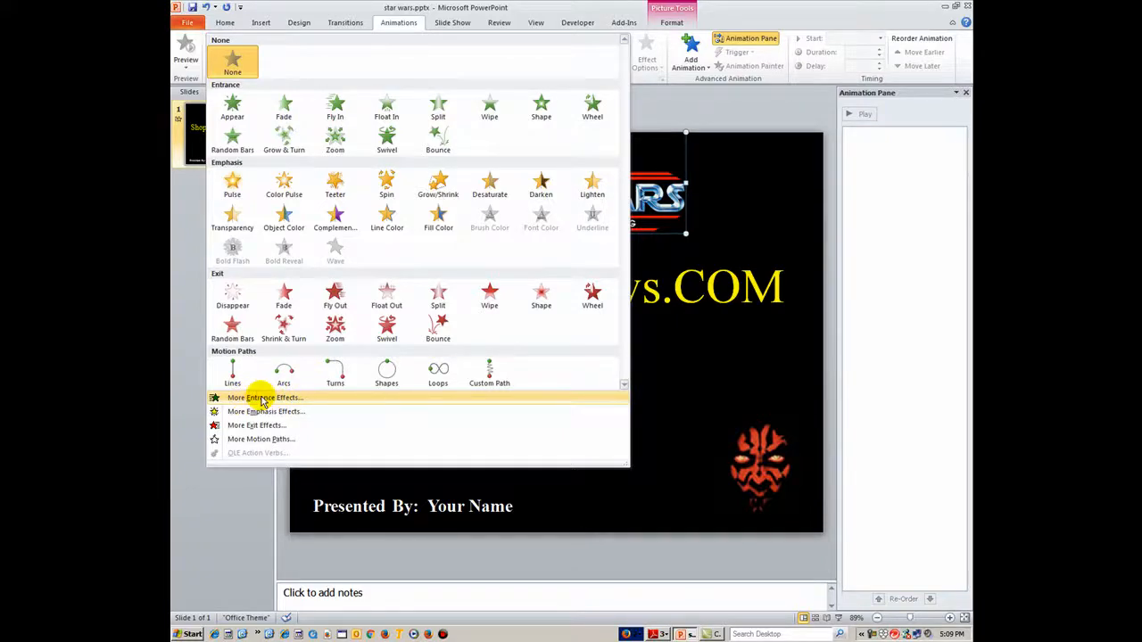
left_click(332, 105)
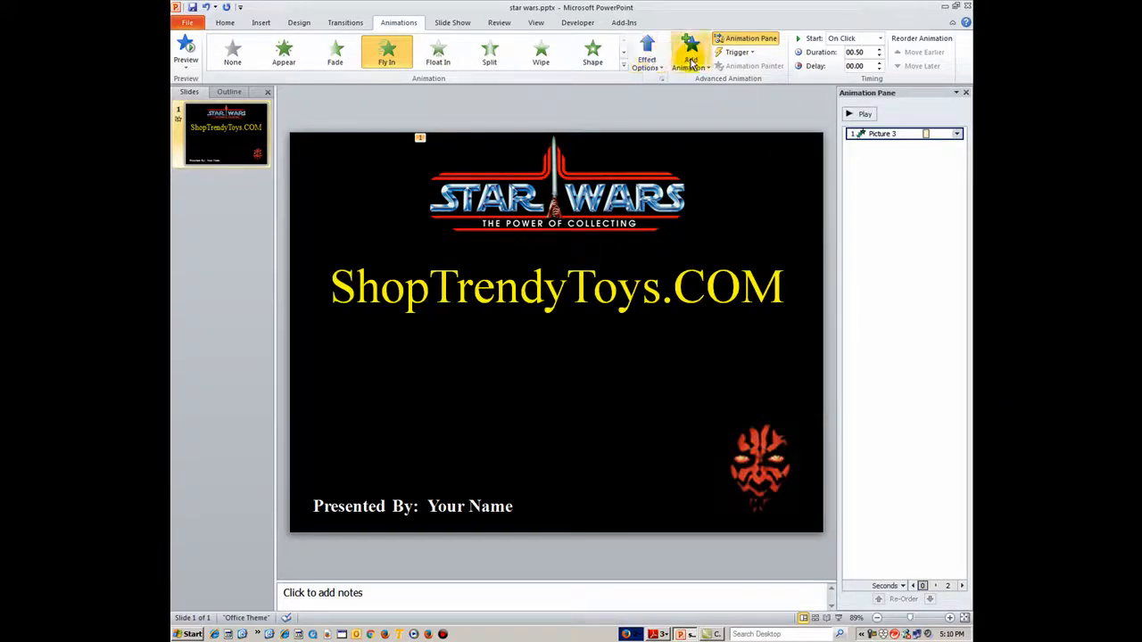
Set the direction of the Star Wars logo's Fly In effect to From Top
left_click(646, 61)
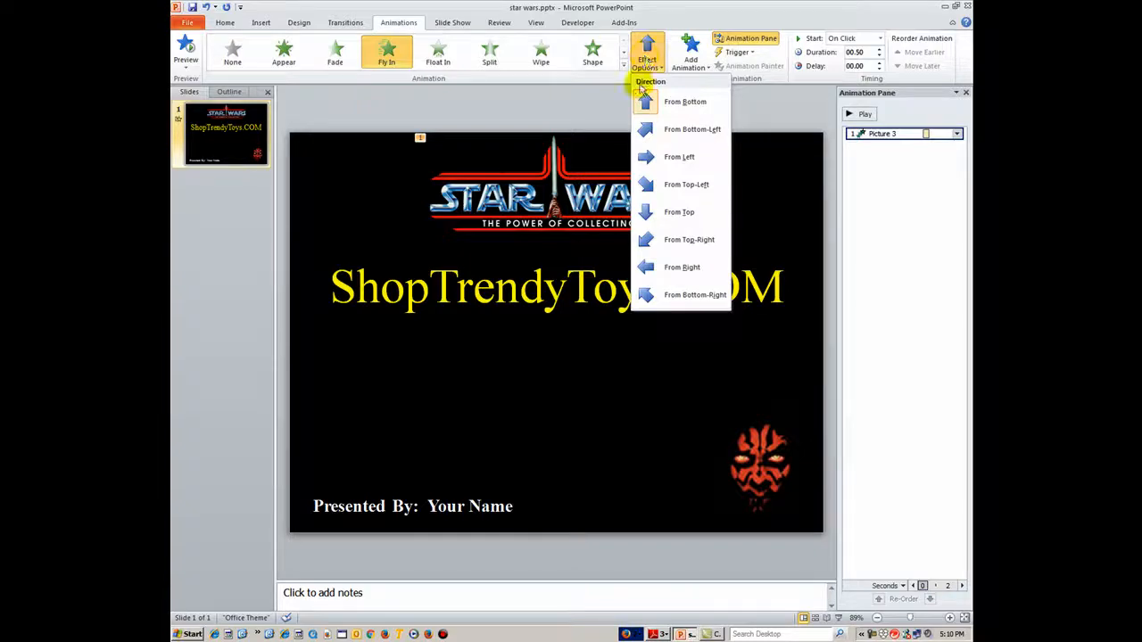
left_click(686, 213)
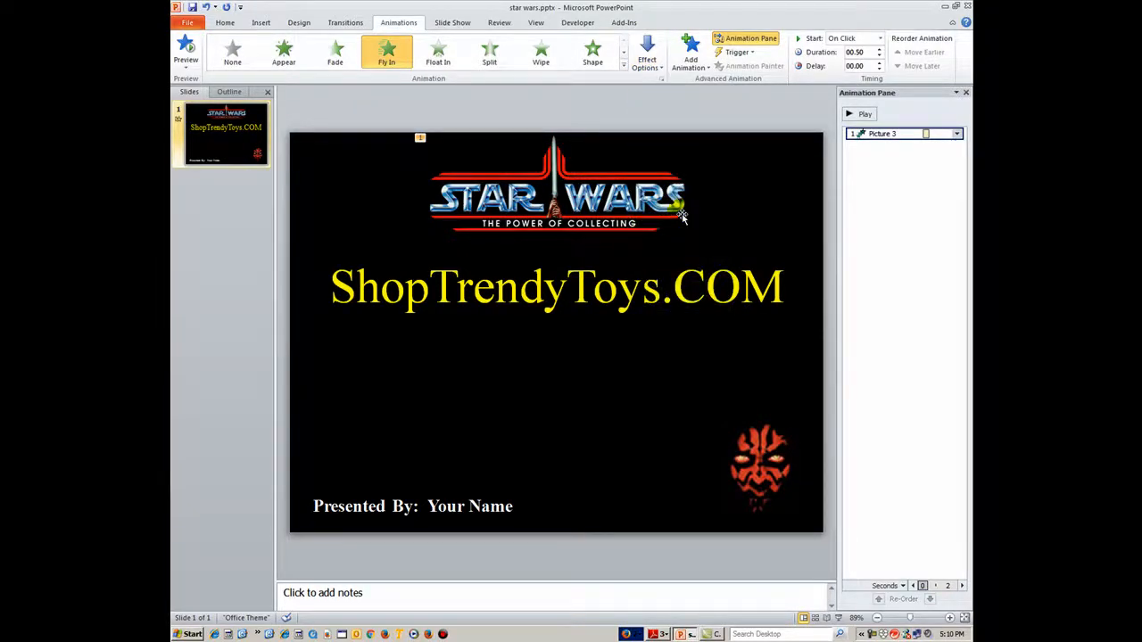
left_click(586, 207)
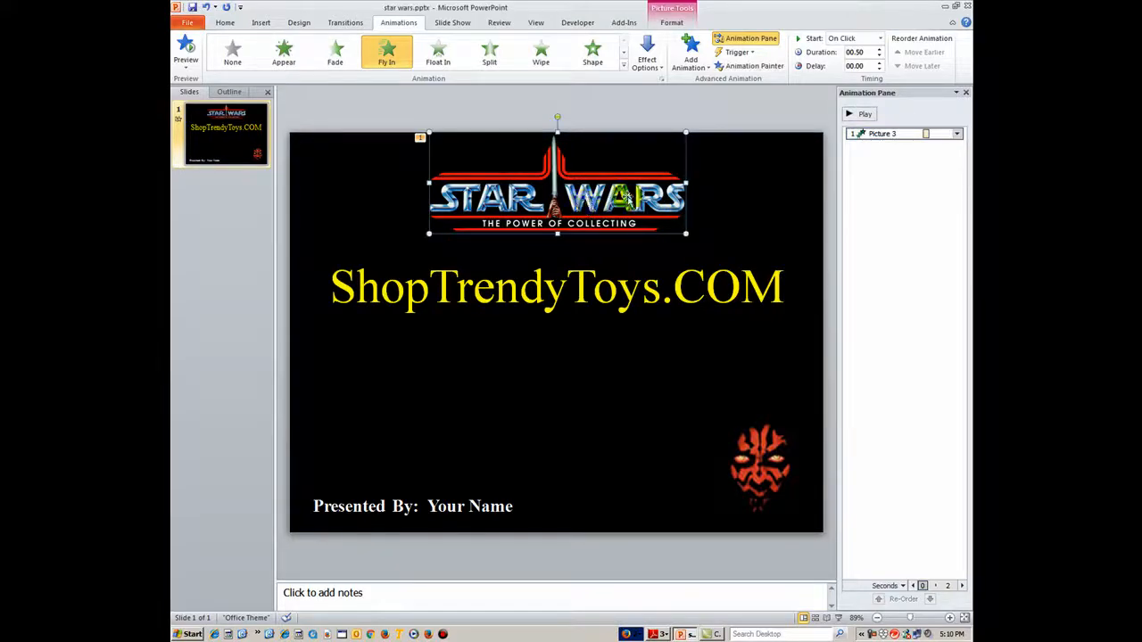
left_click(656, 65)
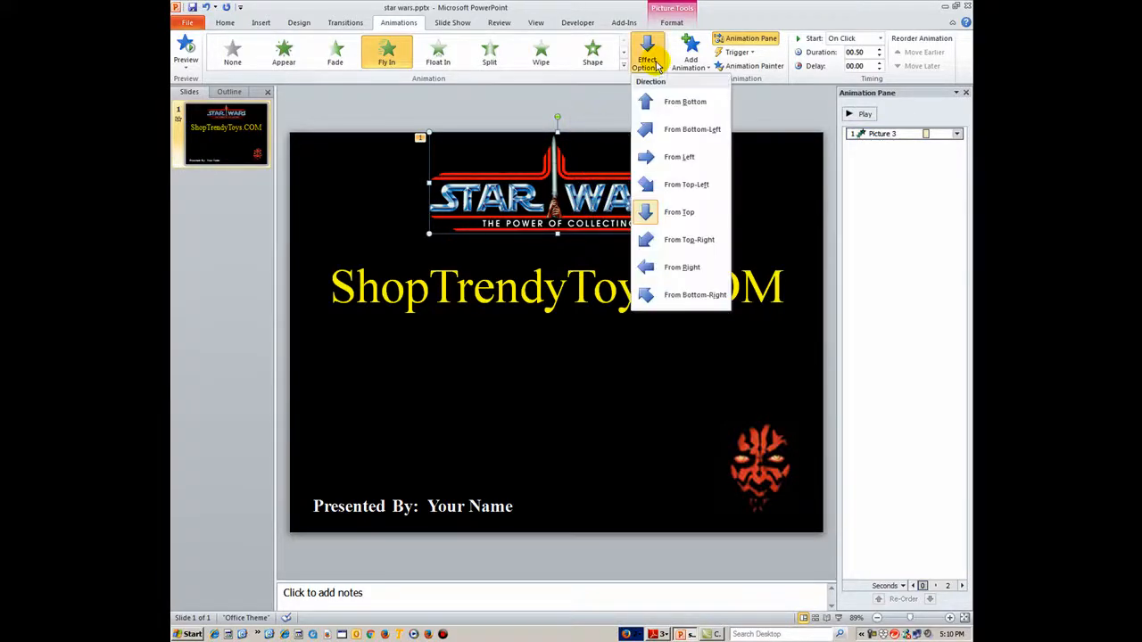
left_click(665, 215)
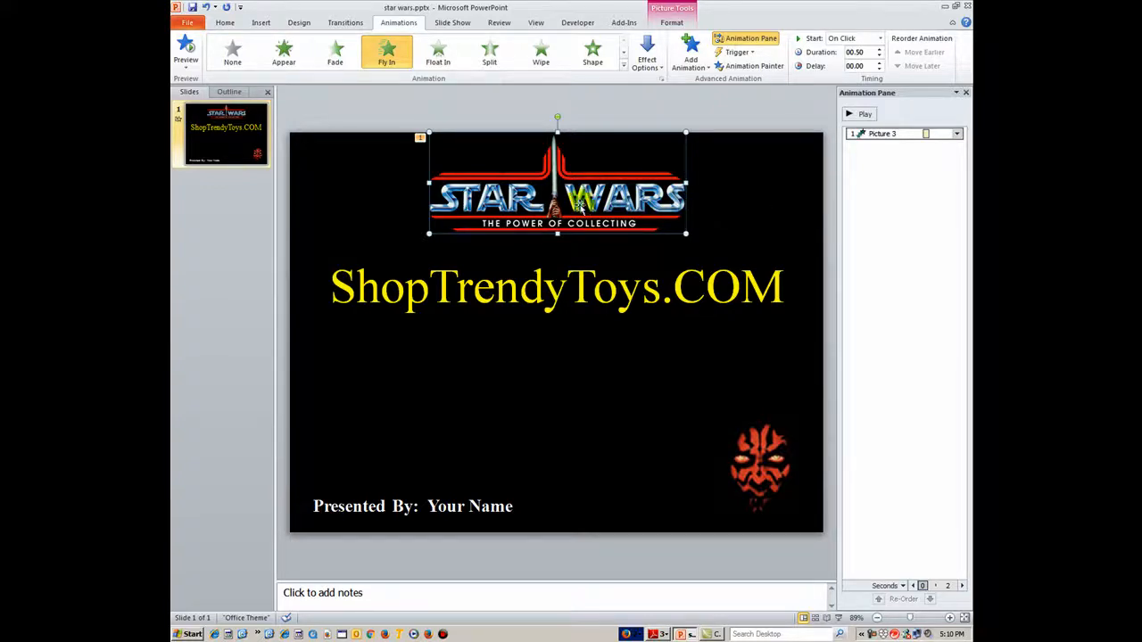
Set the Star Wars logo's animation to Start On Click
left_click(956, 134)
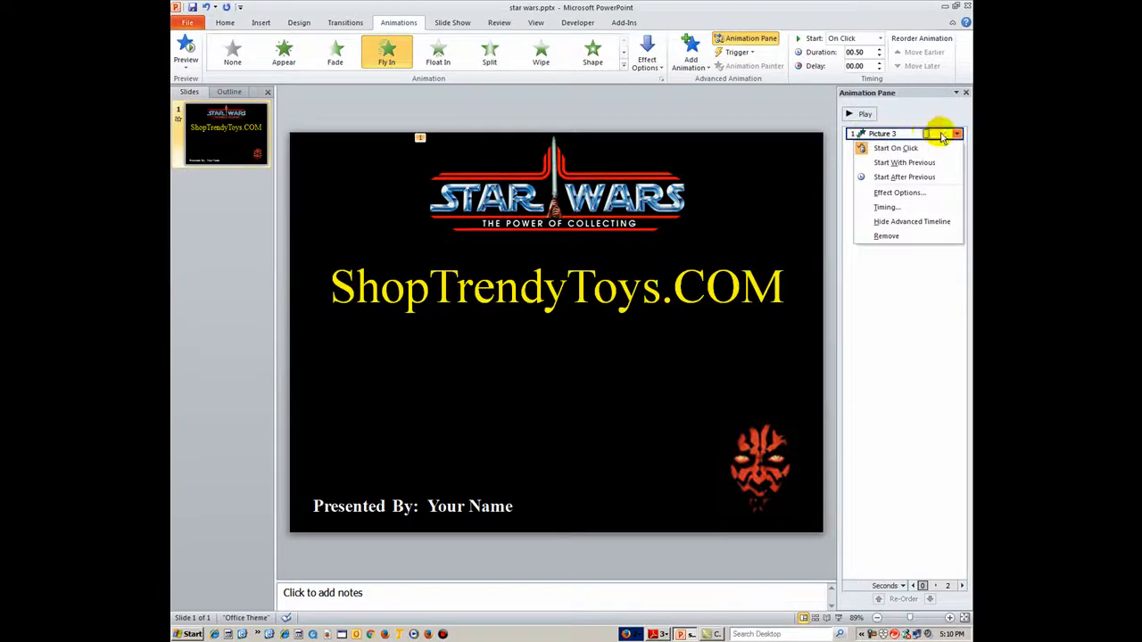
left_click(893, 148)
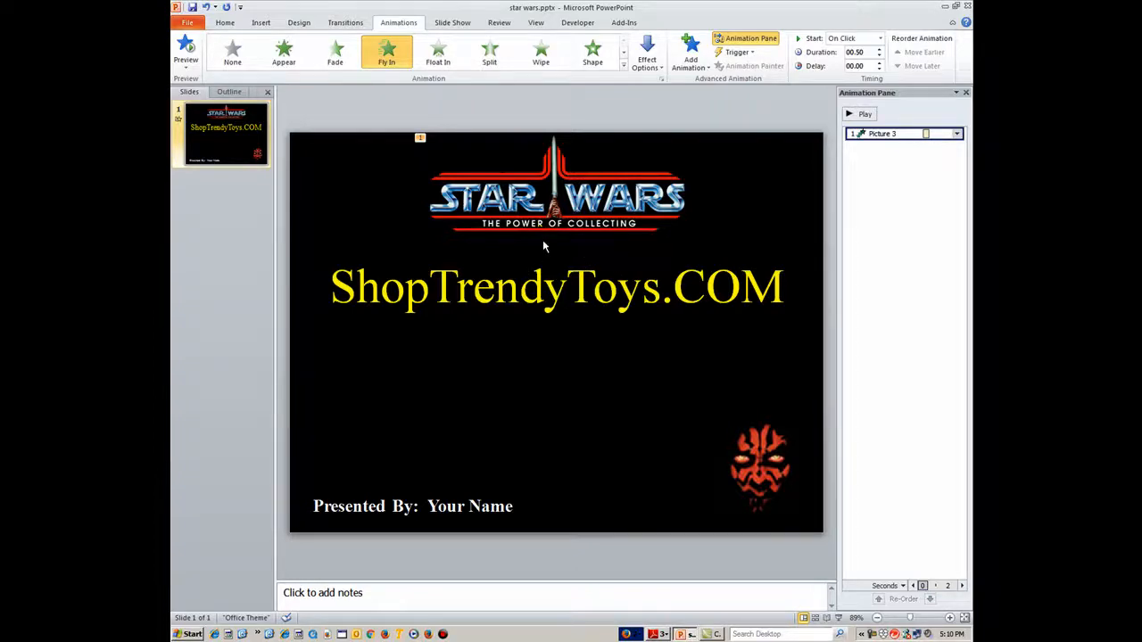
left_click(575, 215)
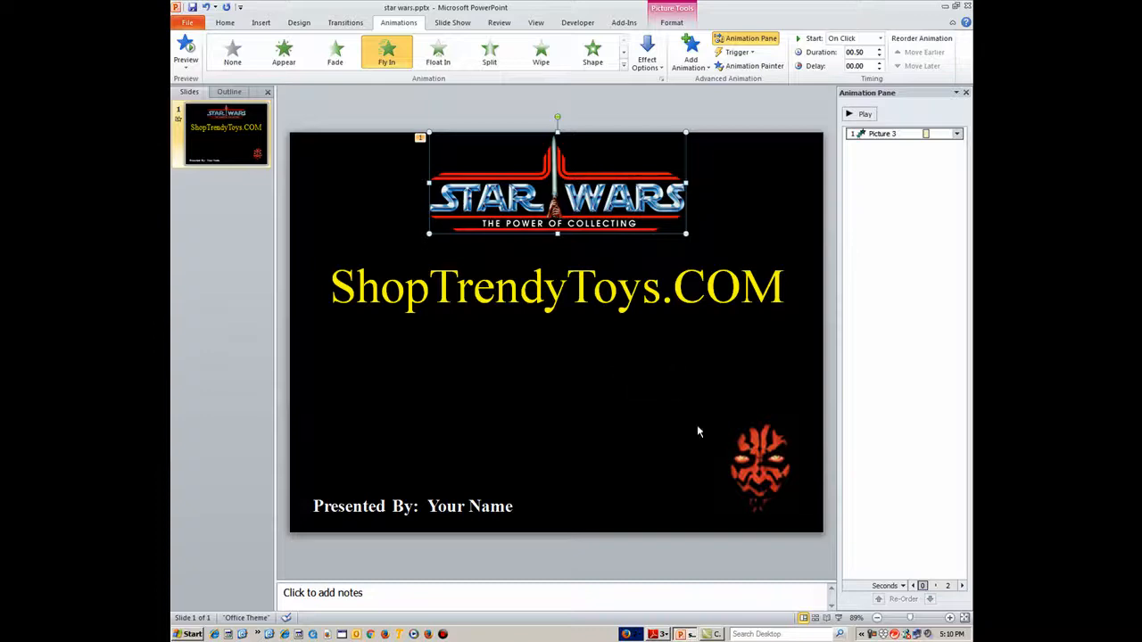
Add a Fly In entrance animation to the Darth Maul picture
left_click(760, 458)
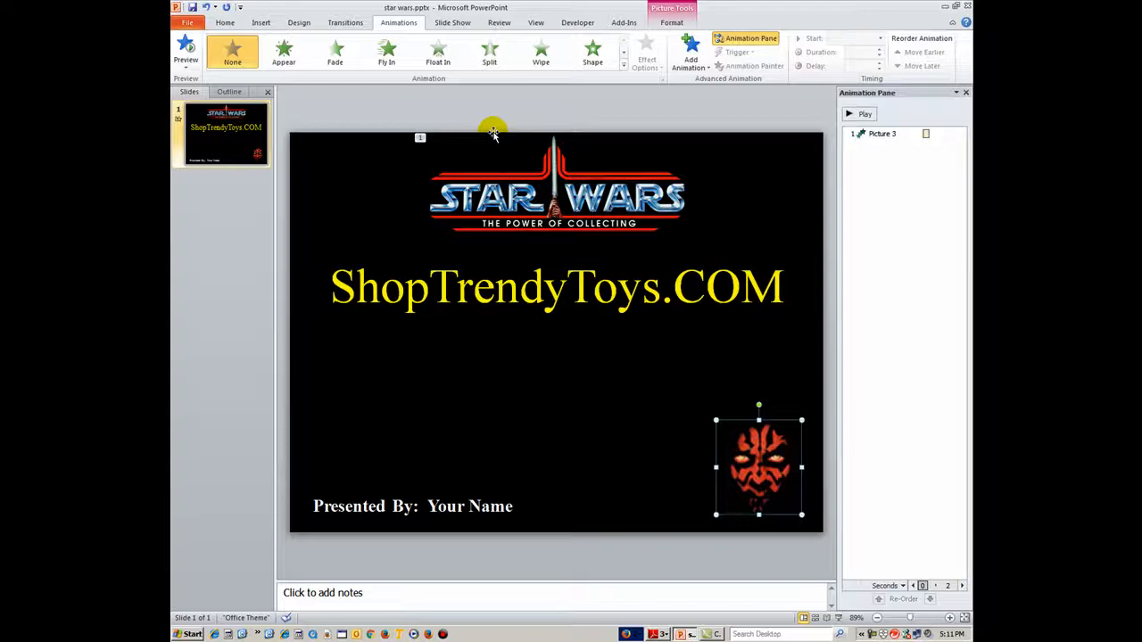
left_click(691, 58)
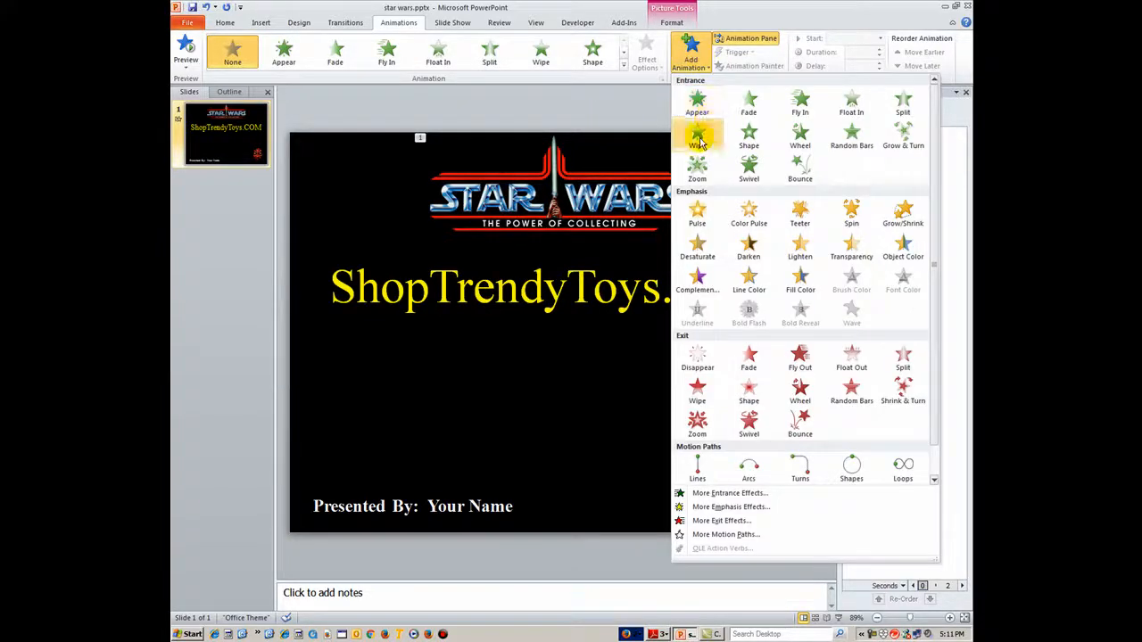
left_click(799, 103)
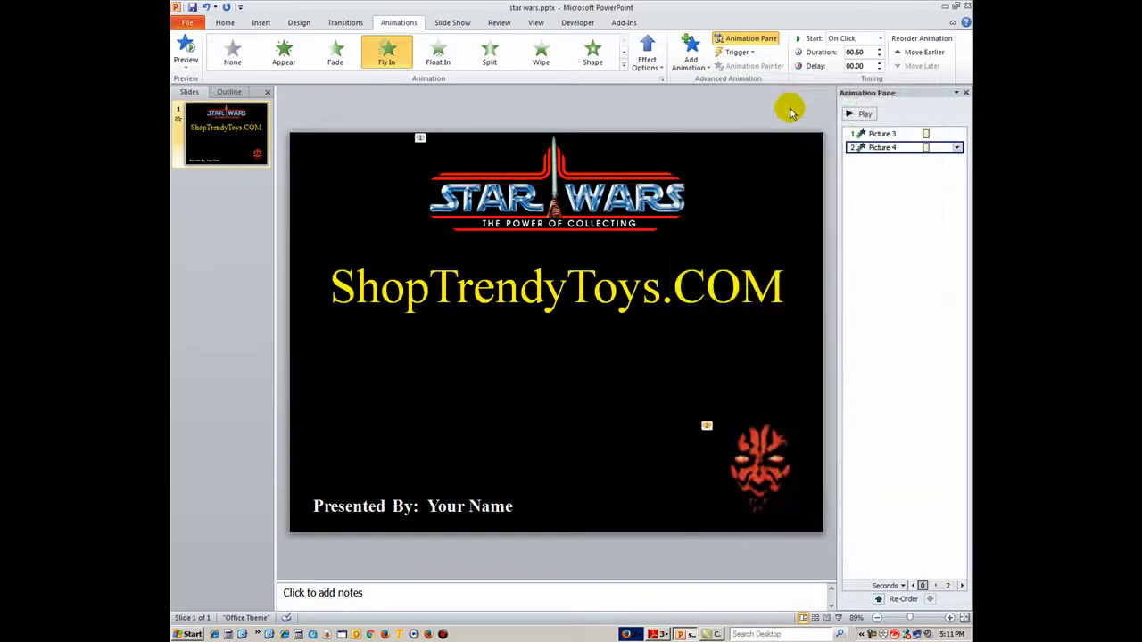
Set the Darth Maul picture's Fly In direction to From Bottom-Right and its timing to Start After Previous
left_click(647, 63)
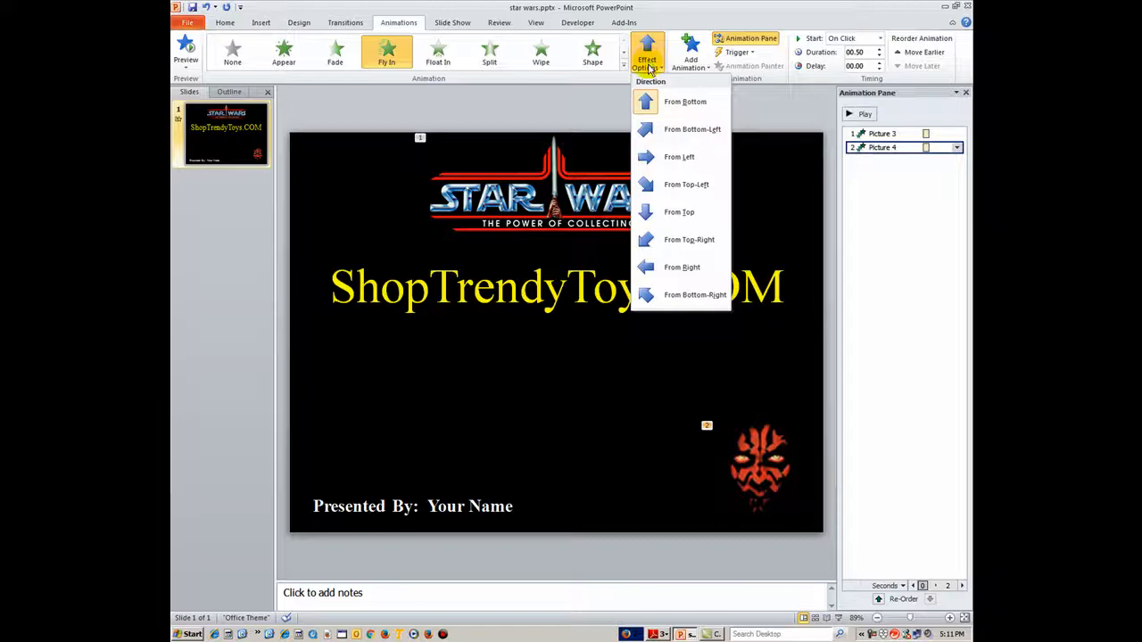
left_click(675, 296)
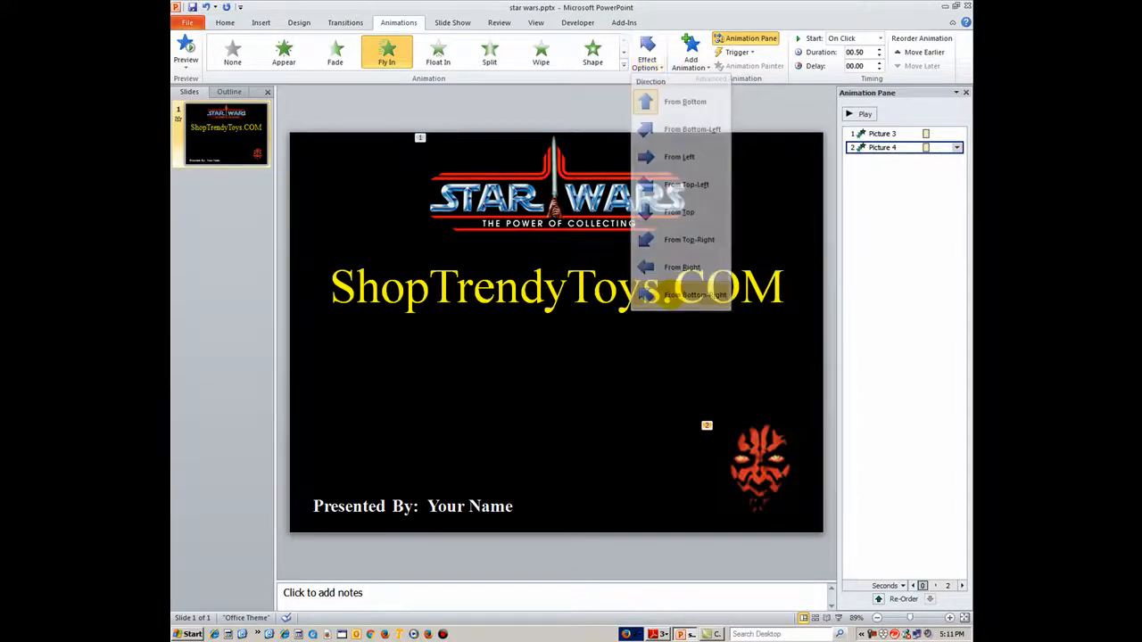
left_click(764, 482)
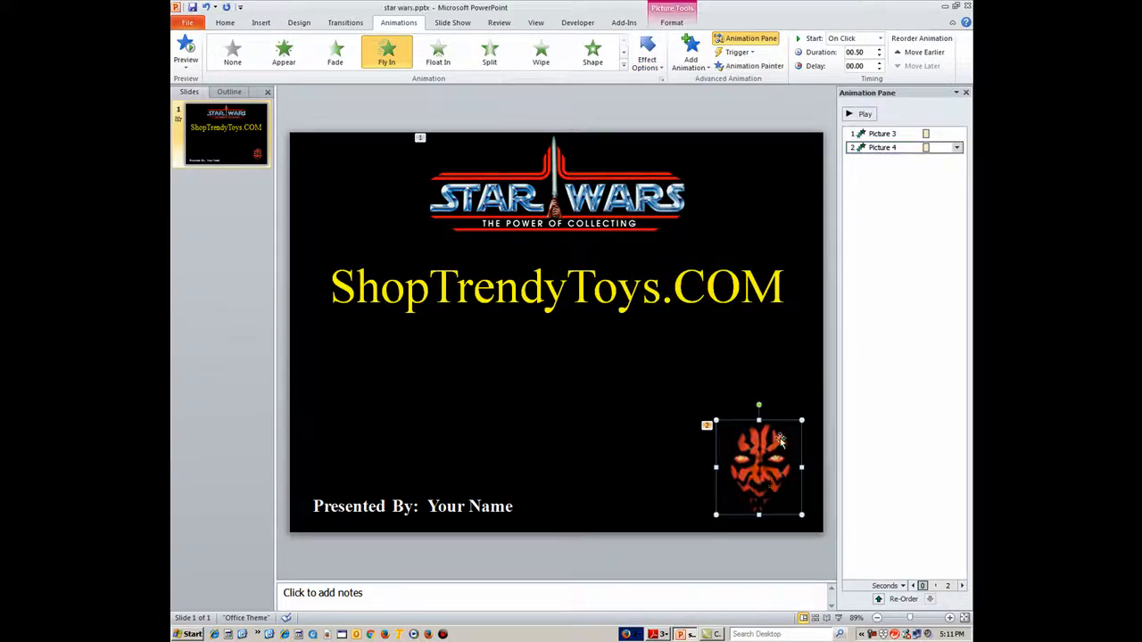
left_click(956, 148)
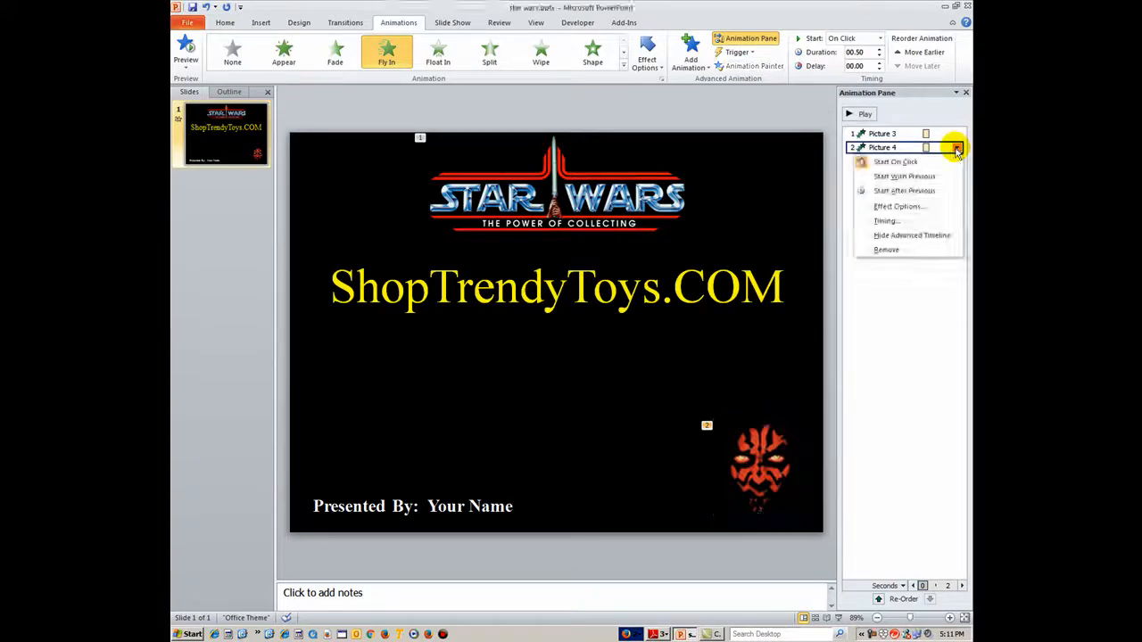
left_click(890, 191)
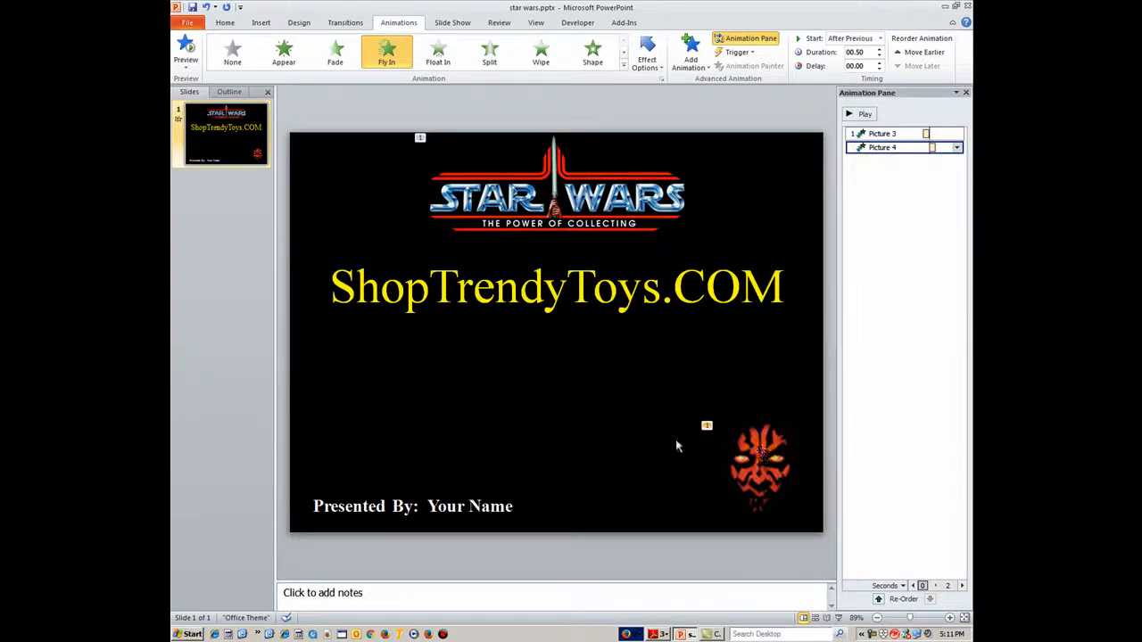
Add a Dissolve In entrance effect to the ShopTrendyToys.COM text box and set it to Start After Previous
left_click(595, 290)
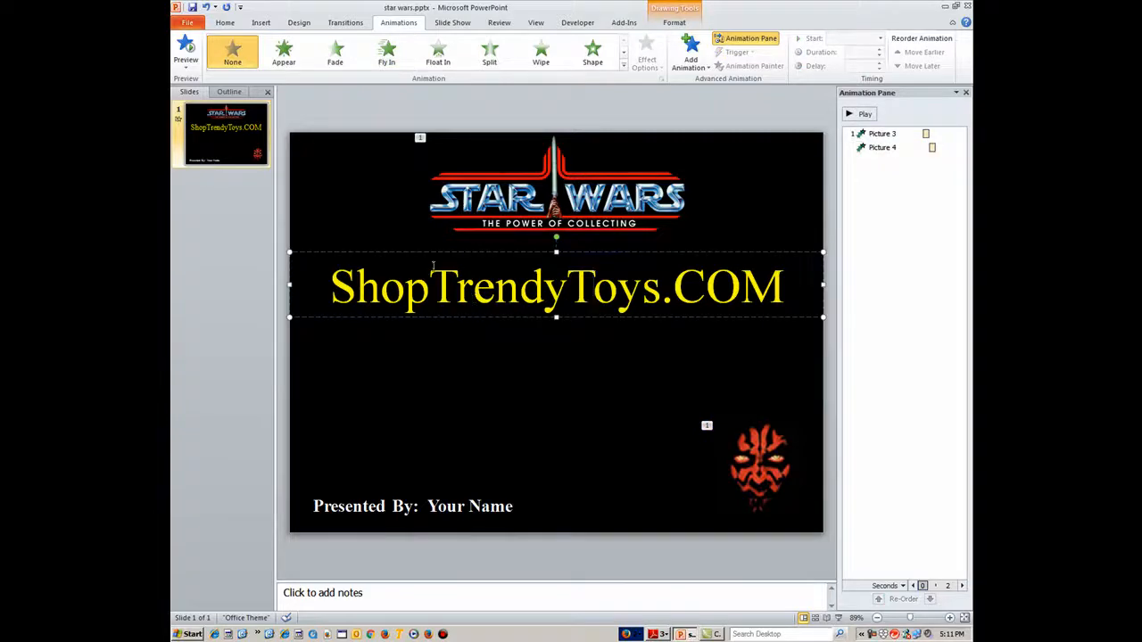
left_click(407, 253)
left_click(692, 61)
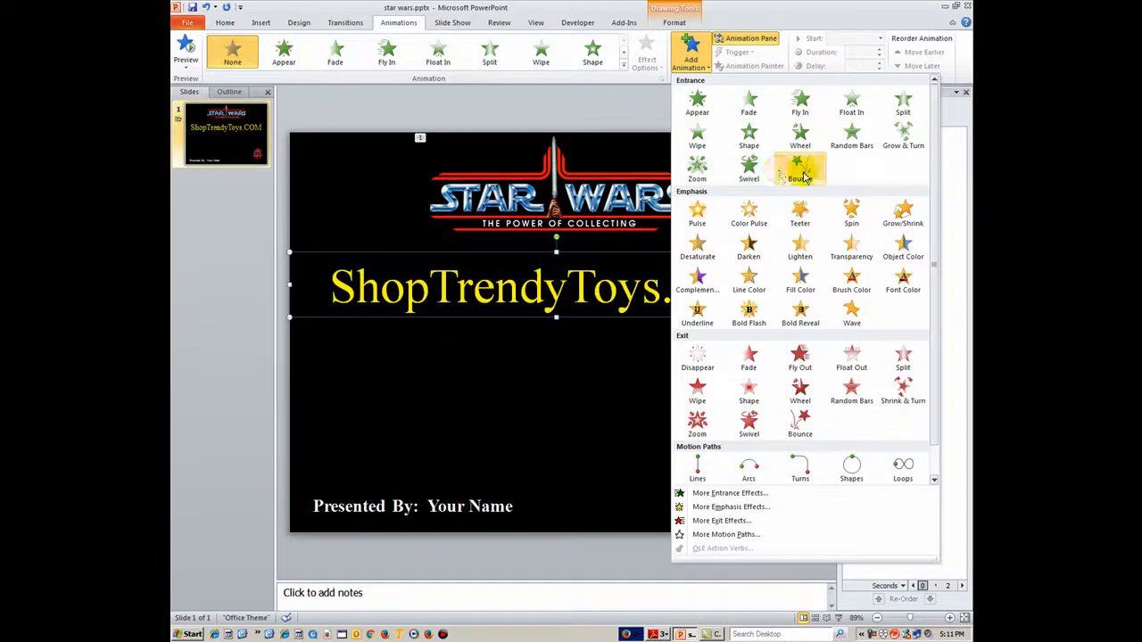
left_click(723, 493)
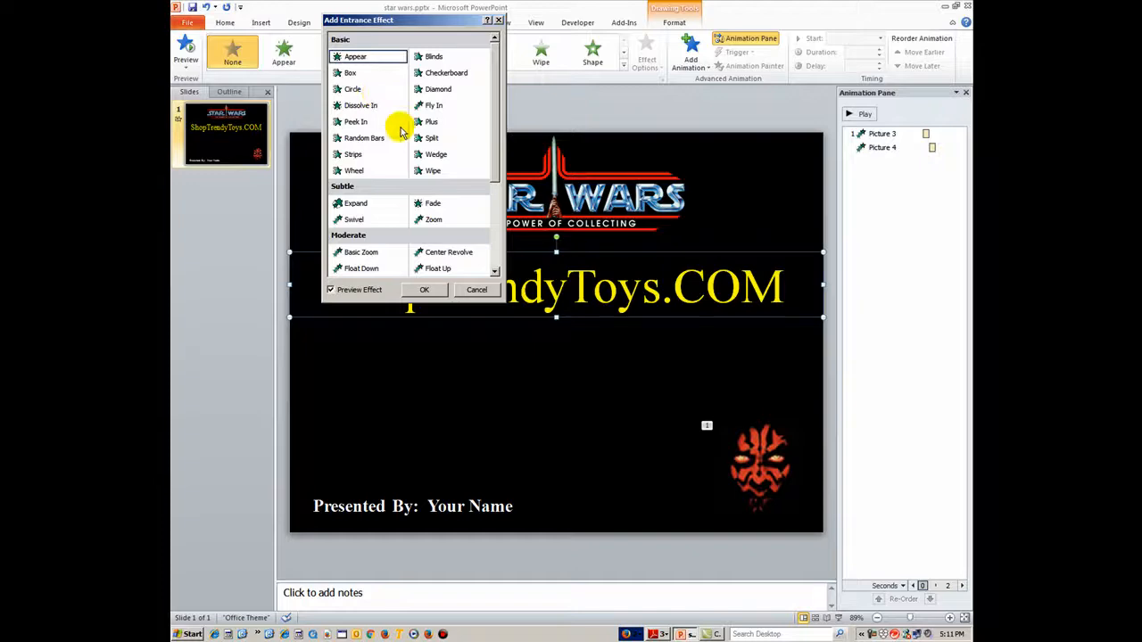
left_click(360, 107)
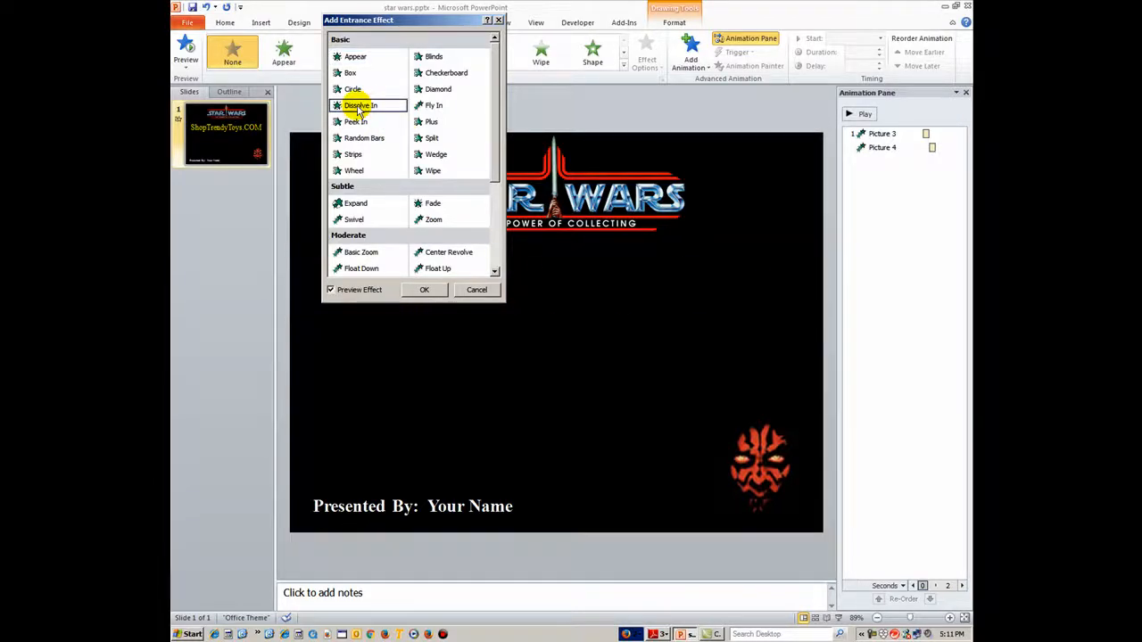
mouse_move(491, 125)
left_mouse_down()
mouse_move(487, 223)
mouse_move(491, 107)
left_mouse_up()
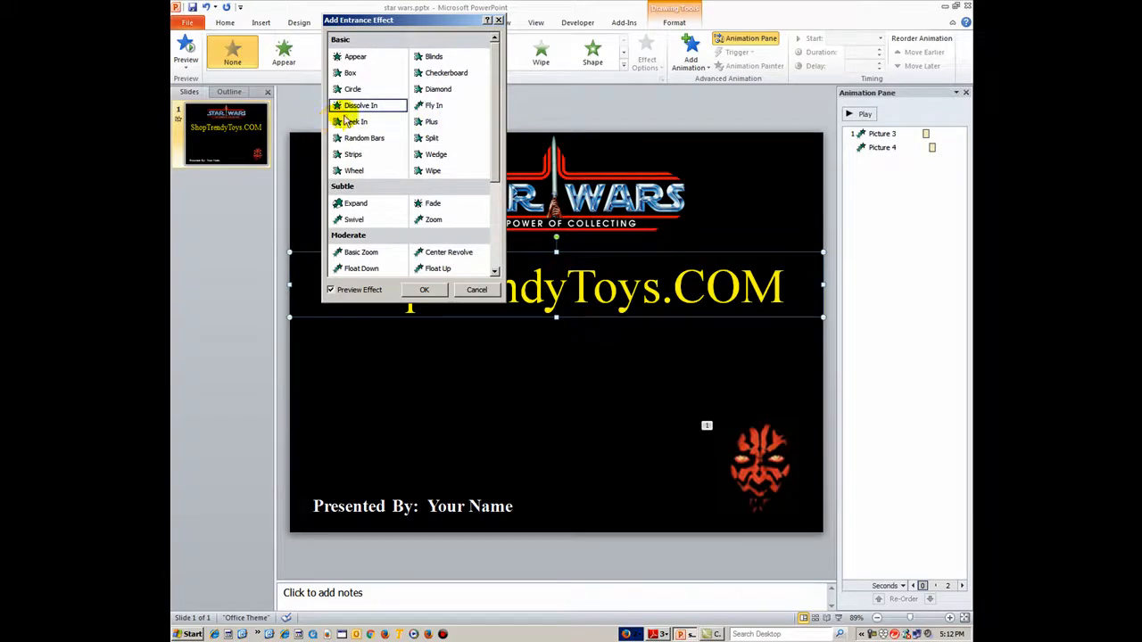
left_click(424, 289)
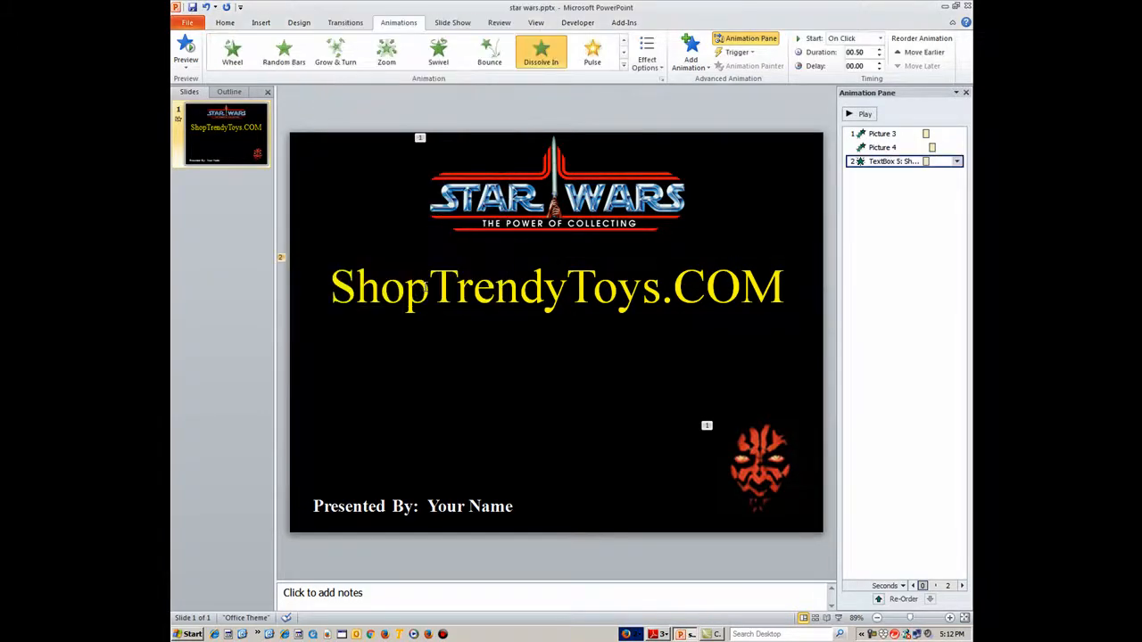
left_click(957, 163)
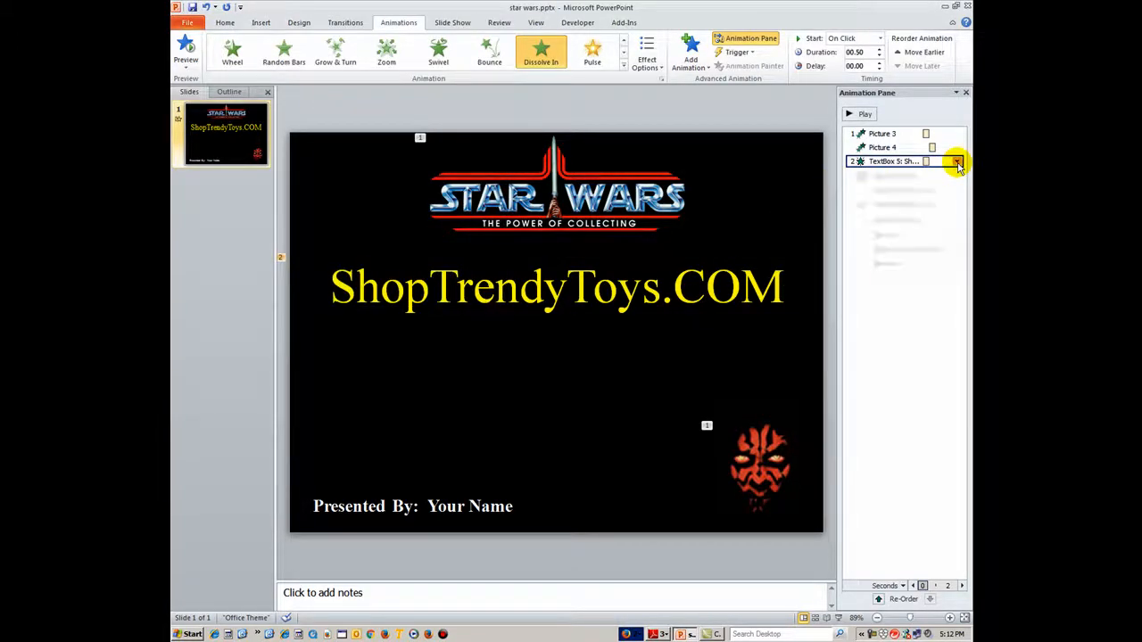
left_click(897, 205)
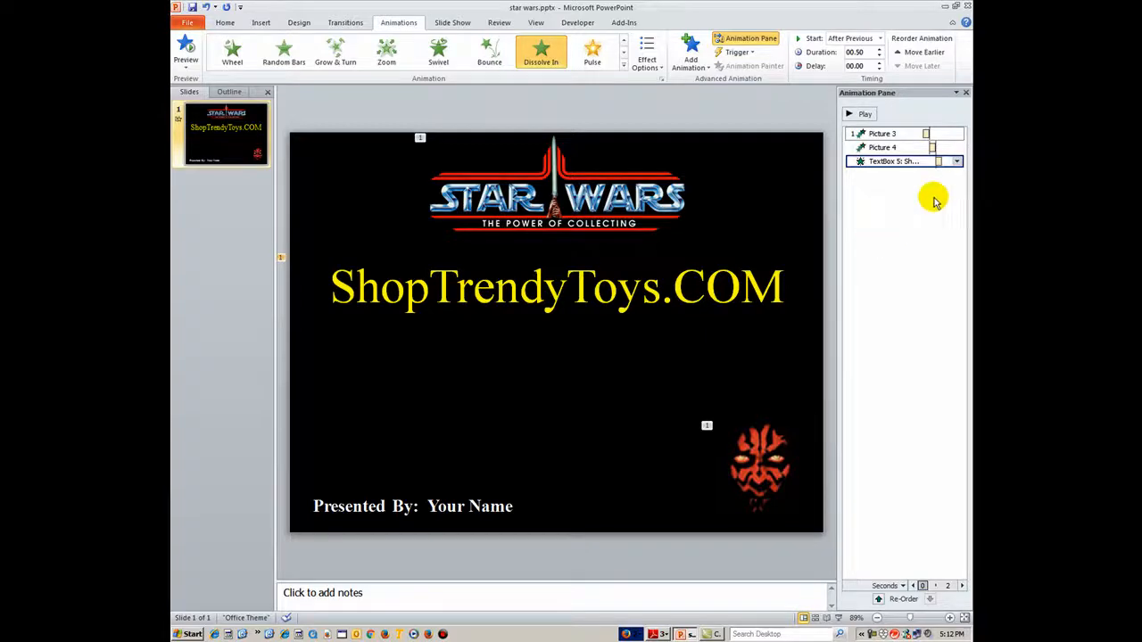
Set the ShopTrendyToys.COM text box's Dissolve In effect to animate text by letter with a 20% delay between letters
left_click(957, 161)
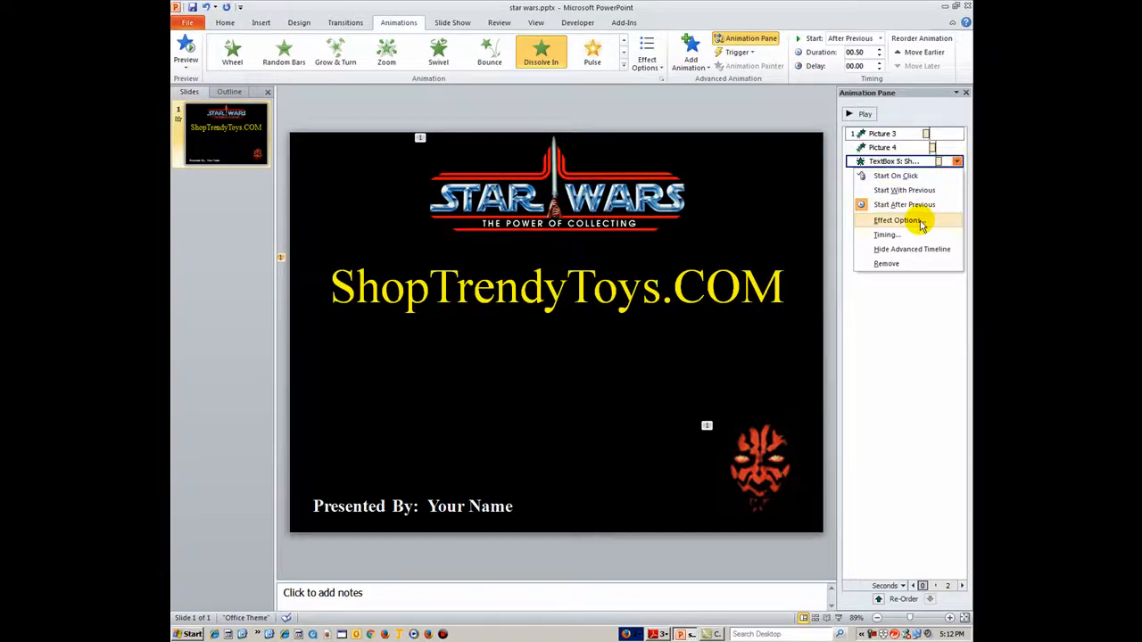
left_click(921, 222)
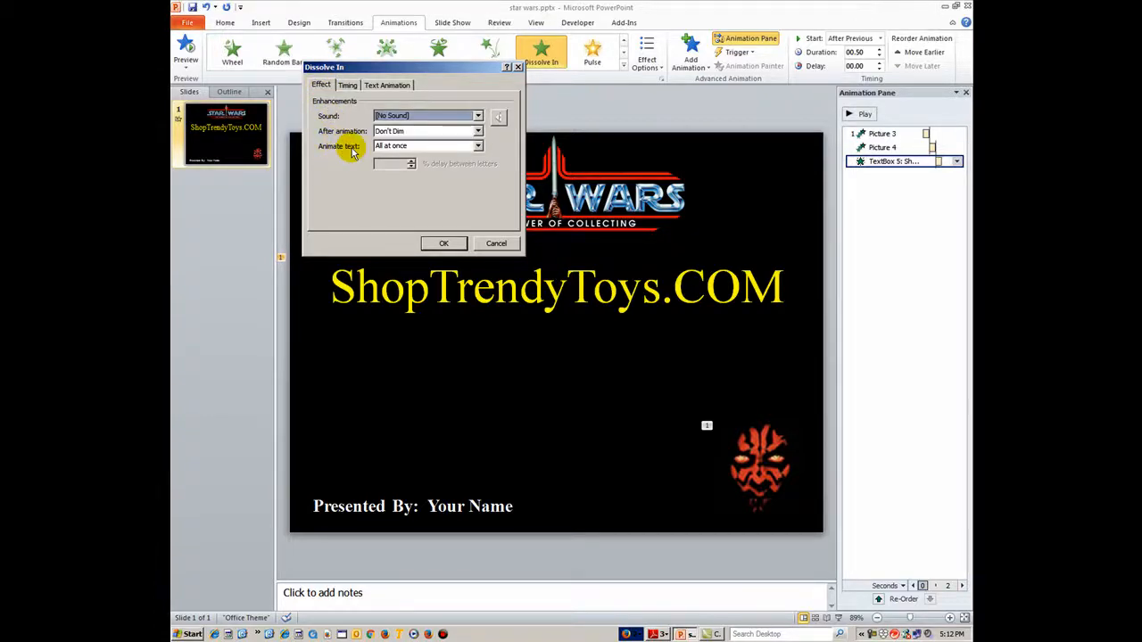
left_click(393, 147)
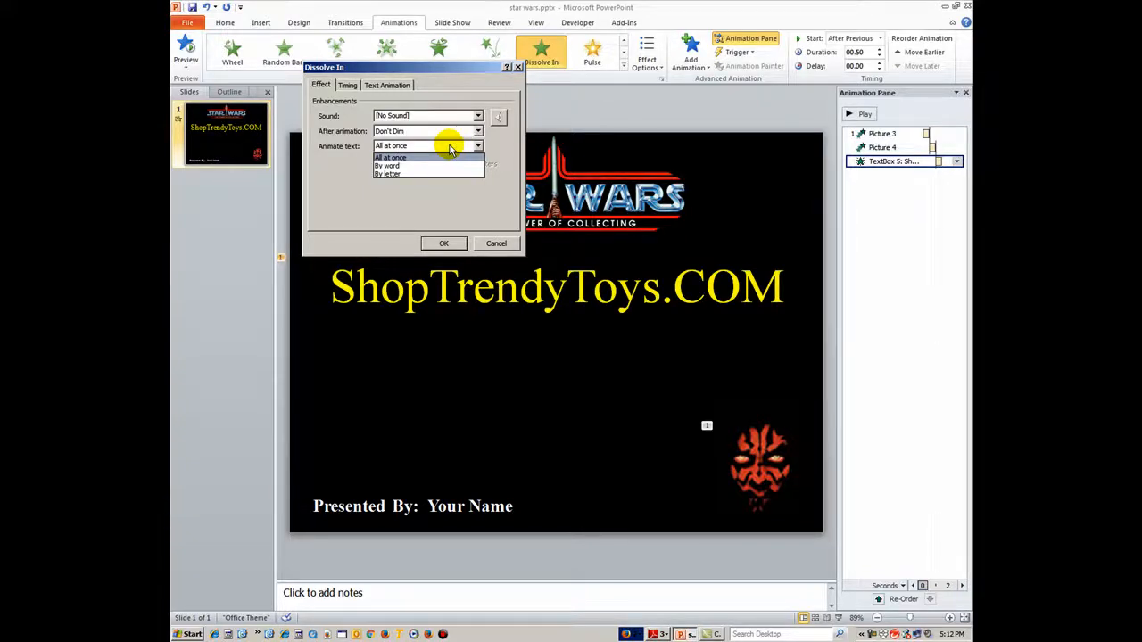
left_click(398, 172)
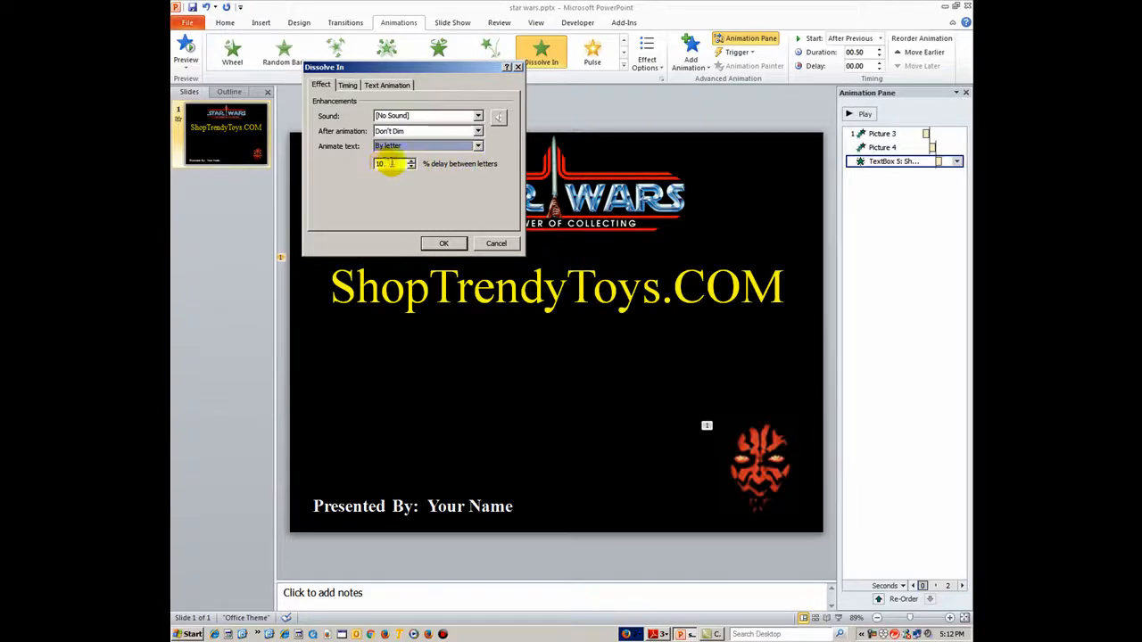
double_click(391, 163)
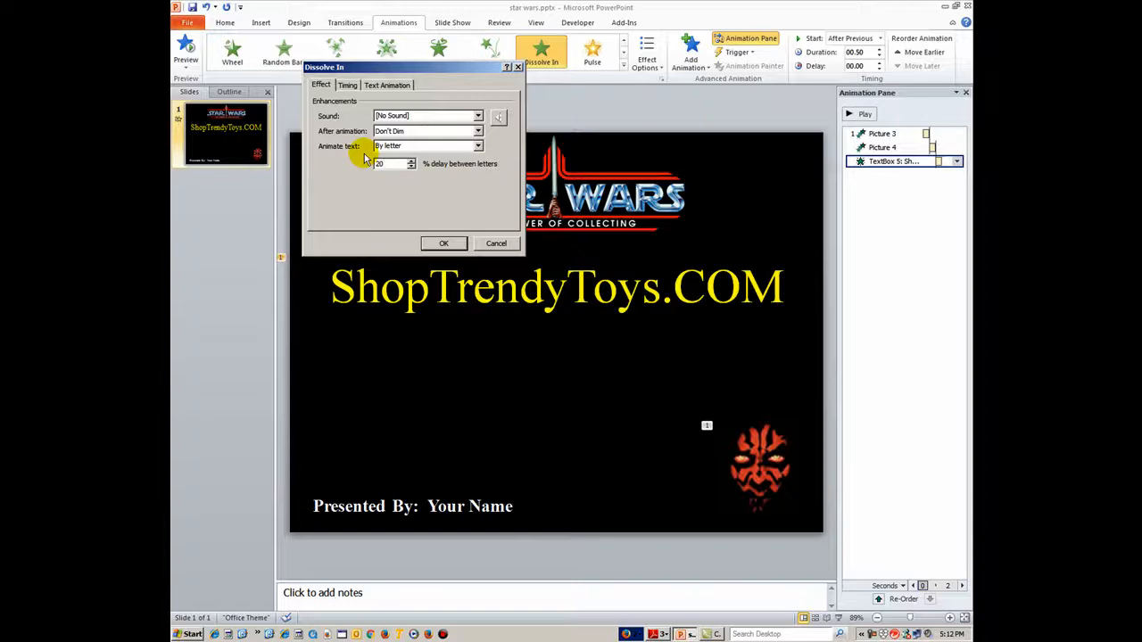
left_click(389, 164)
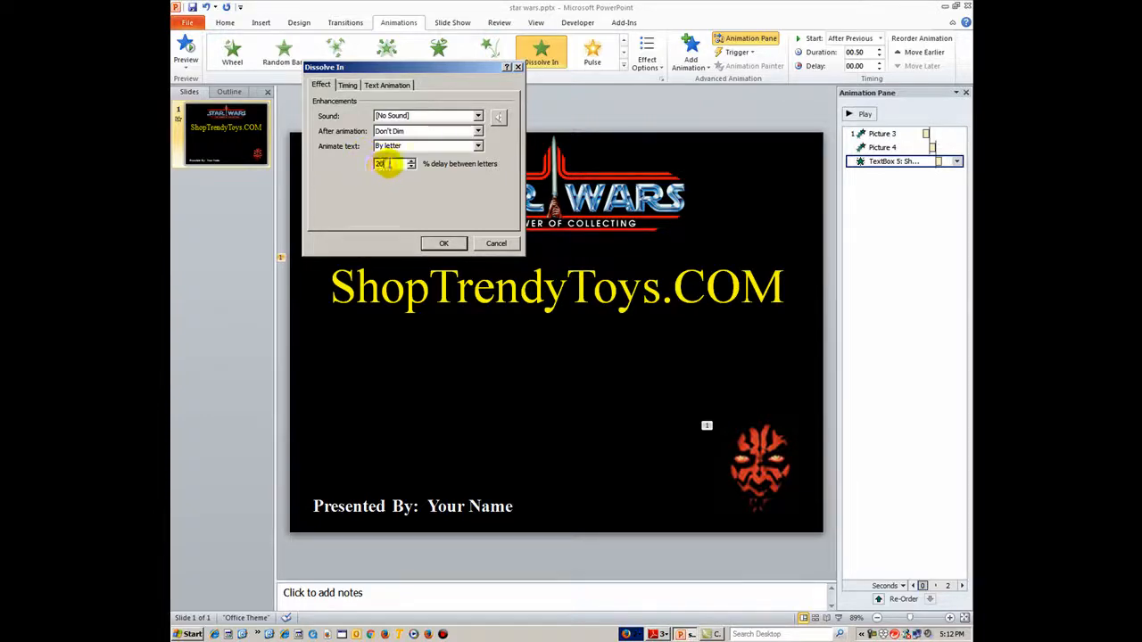
type("20")
left_click(436, 243)
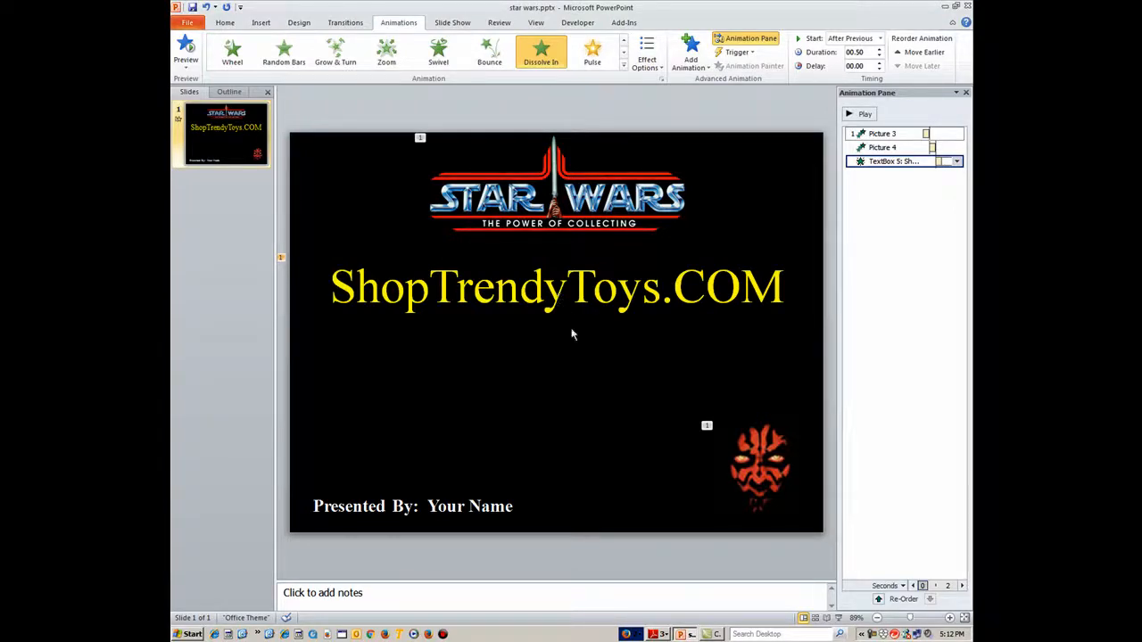
Add a Box entrance effect to the "Presented By: Your Name" text box
left_click(446, 501)
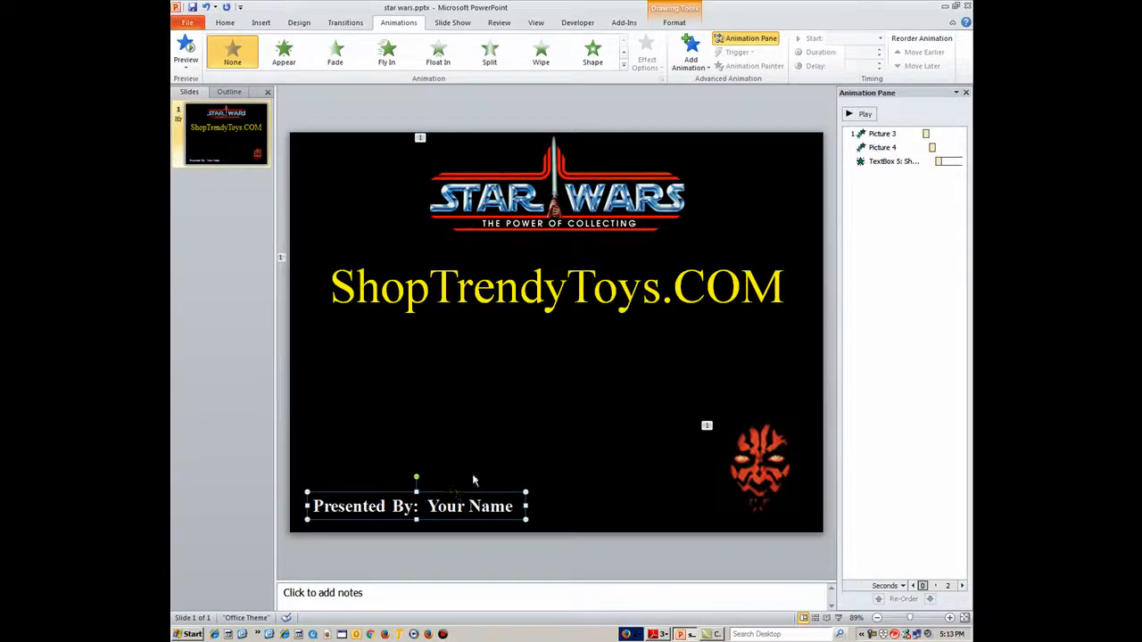
left_click(691, 56)
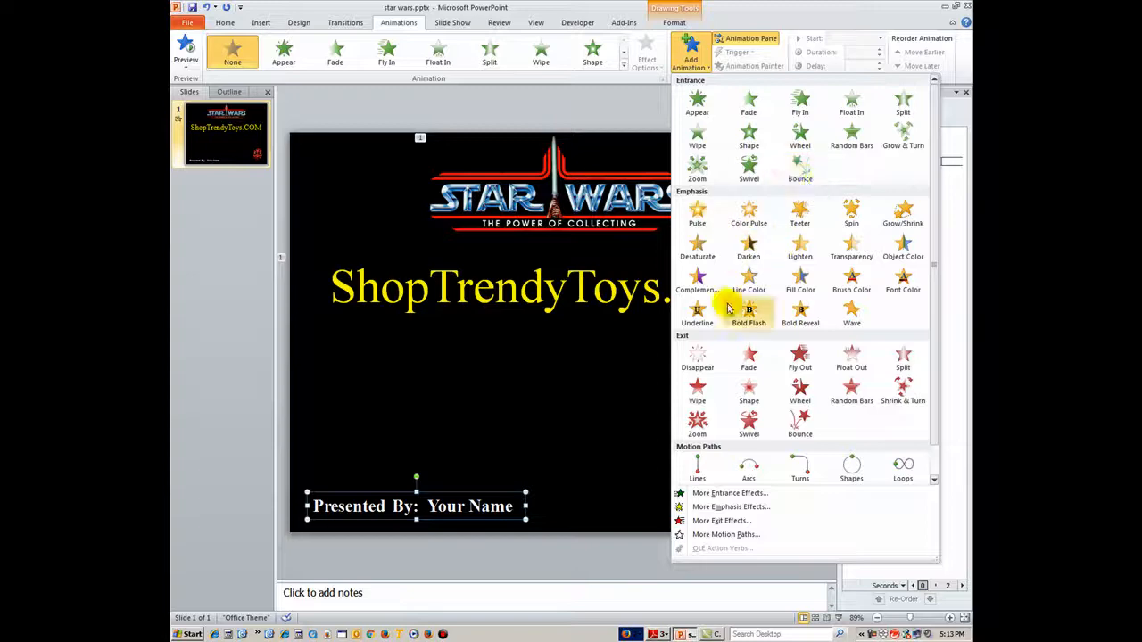
left_click(715, 494)
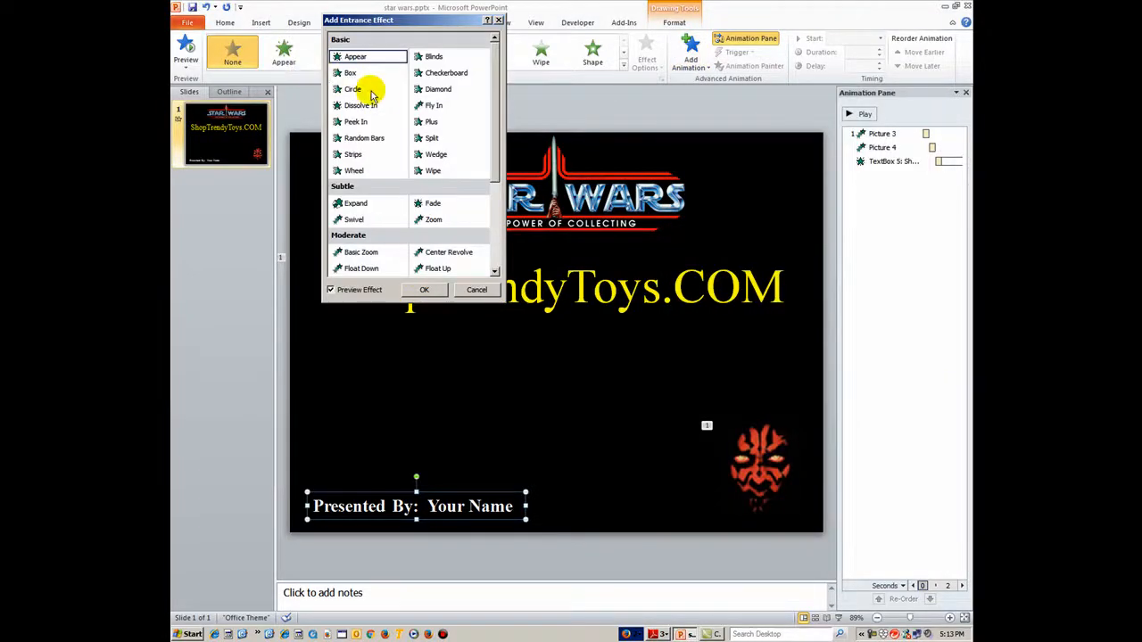
left_click(348, 74)
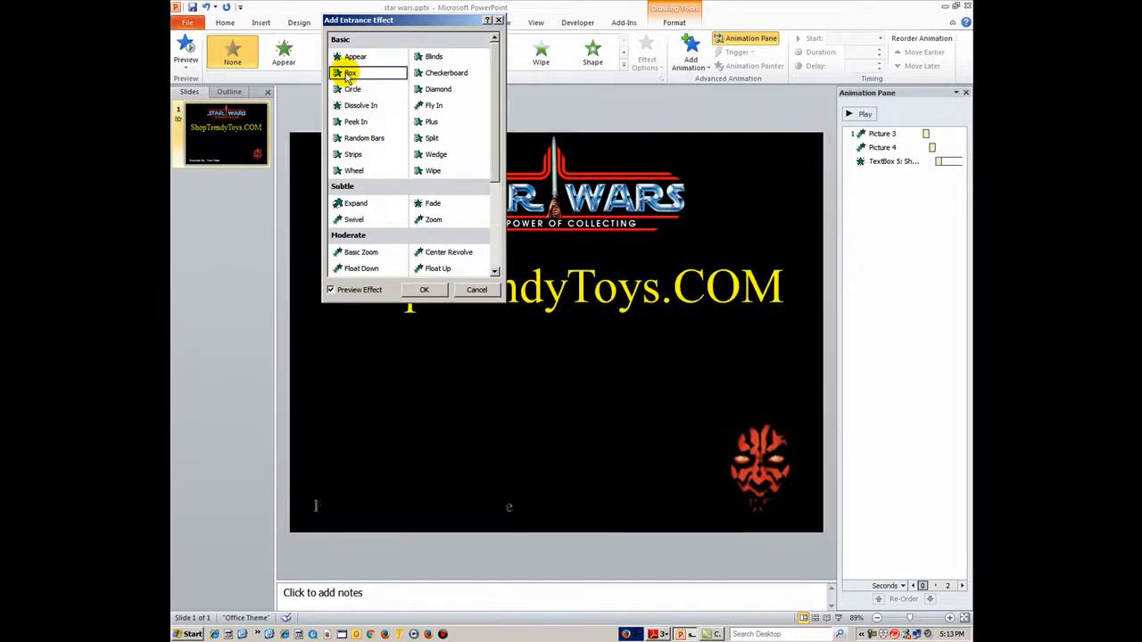
left_click(418, 289)
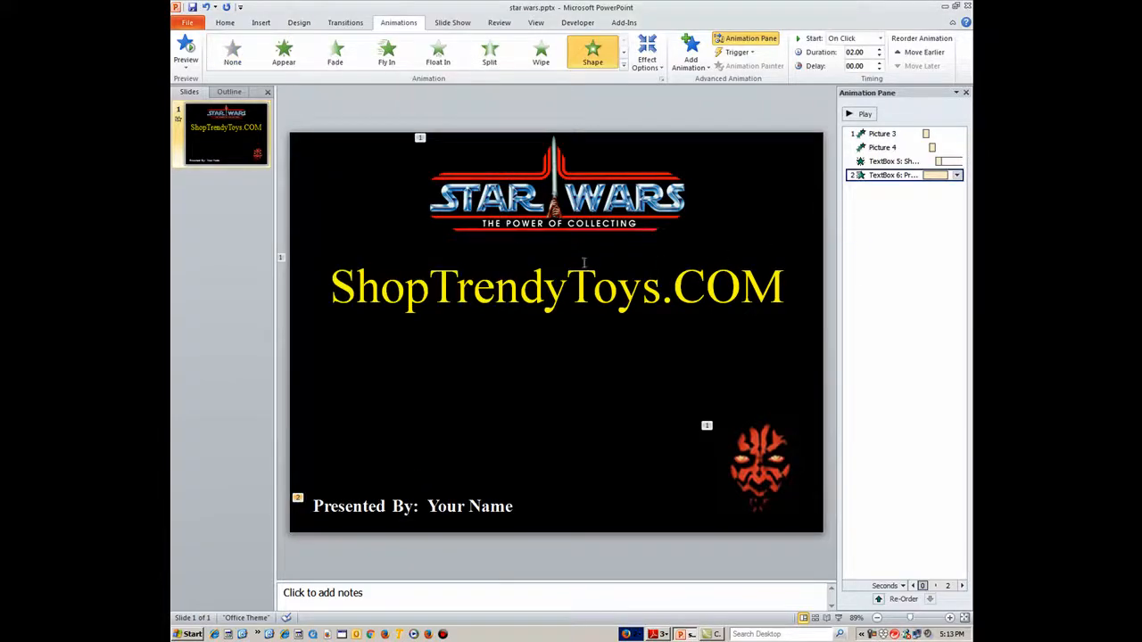
Set the "Presented By: Your Name" text box's Box effect to direction In and Start After Previous
left_click(649, 55)
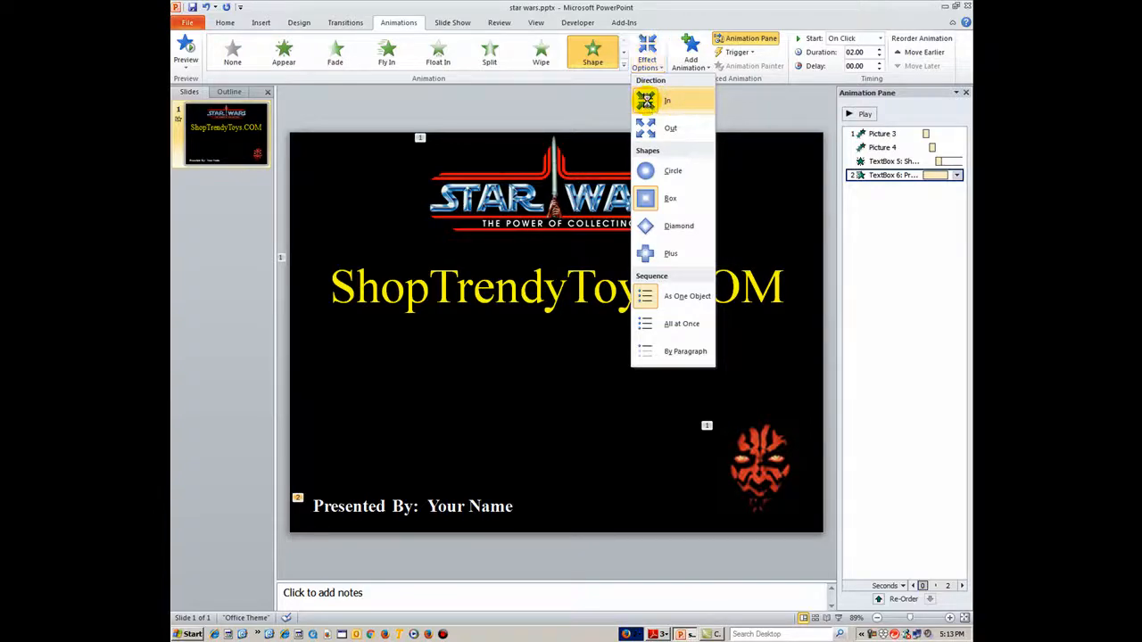
left_click(646, 101)
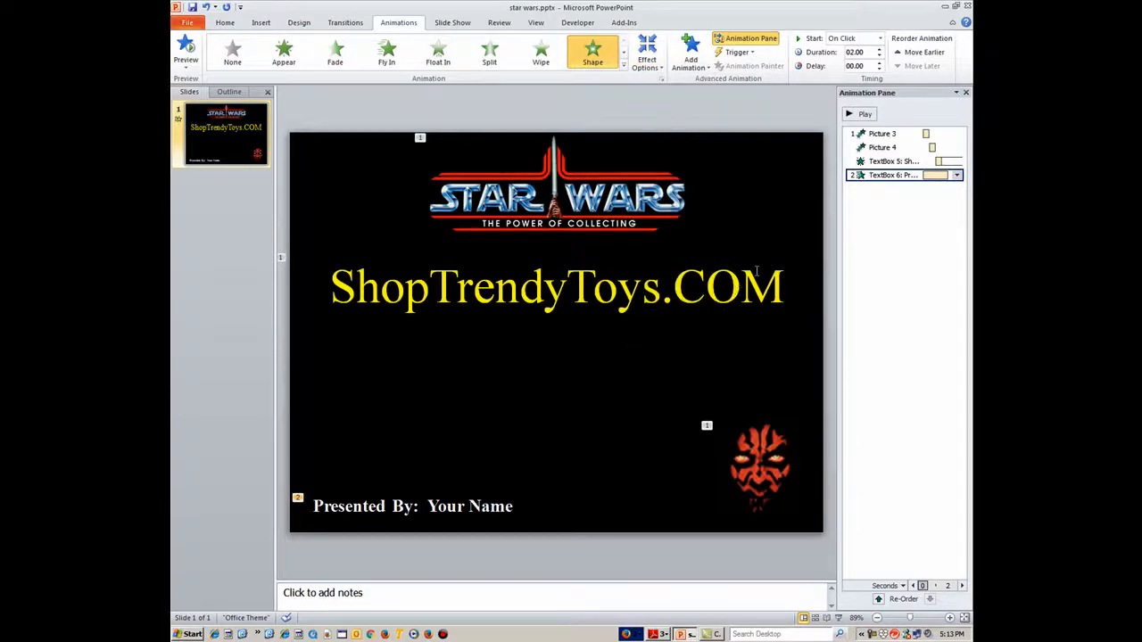
left_click(957, 175)
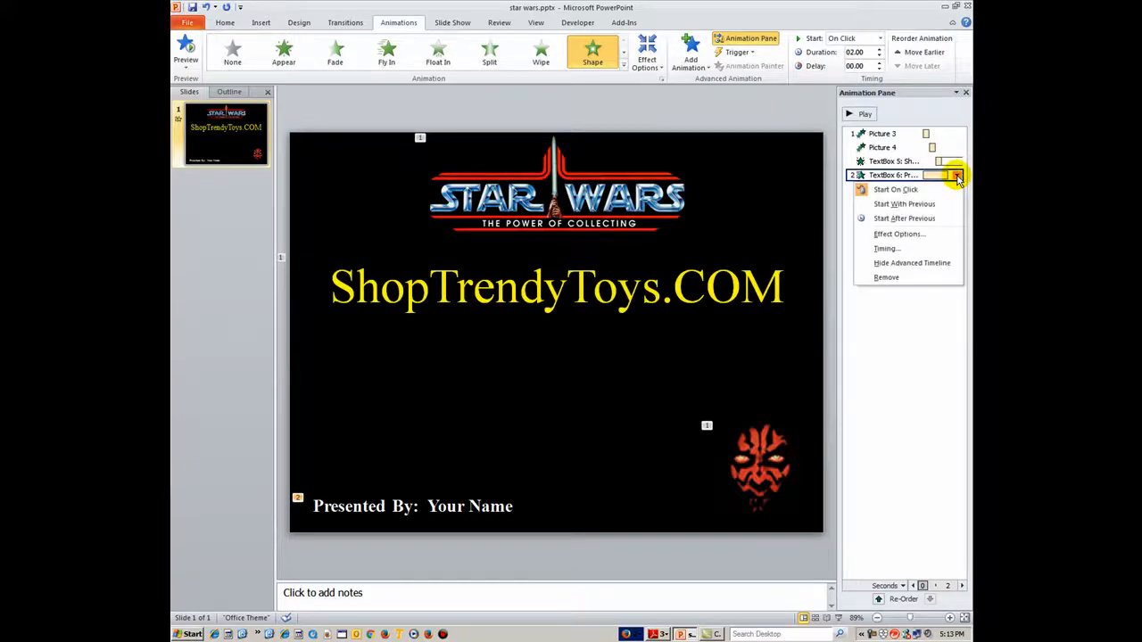
left_click(898, 219)
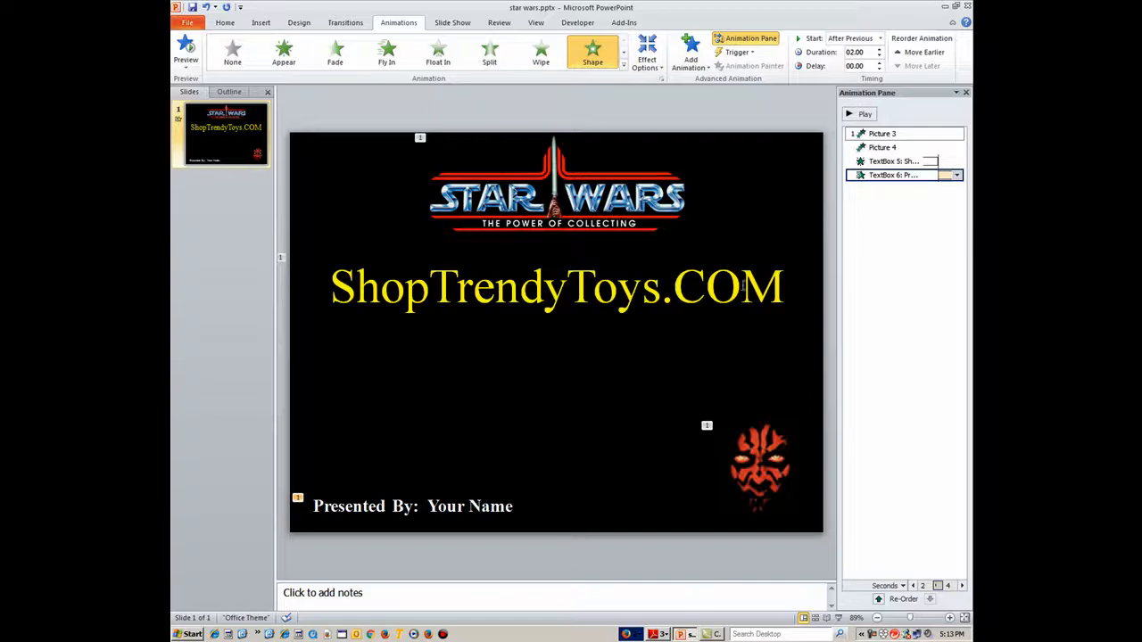
Reapply Start After Previous to the ShopTrendyToys.COM text box's Dissolve In animation and deselect the text box
left_click(884, 160)
left_click(957, 161)
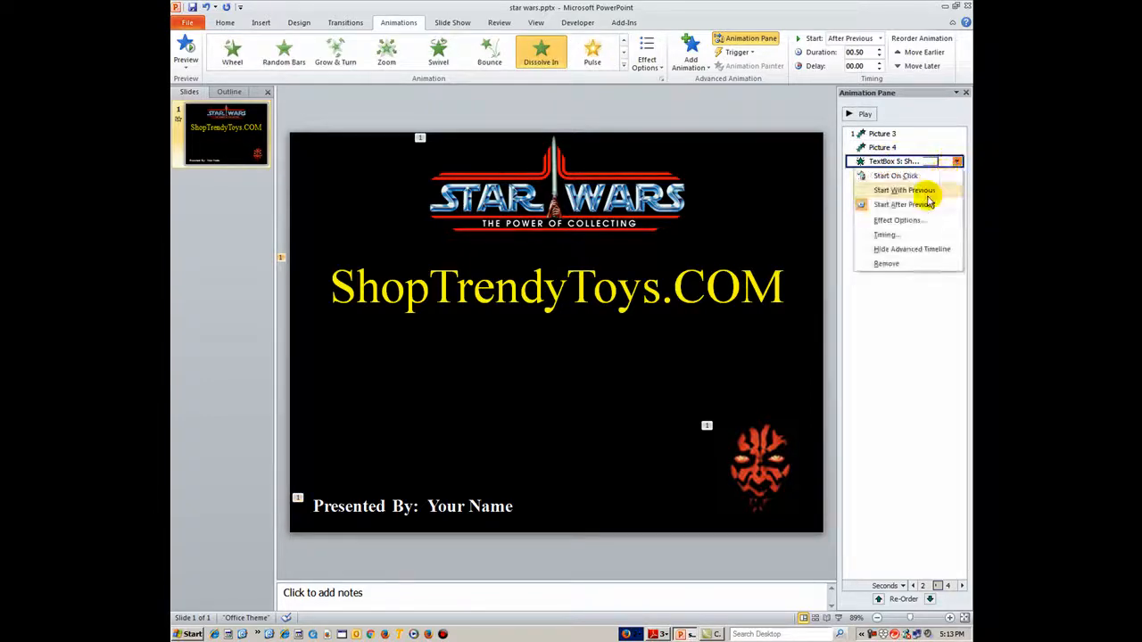
left_click(903, 205)
left_click(773, 313)
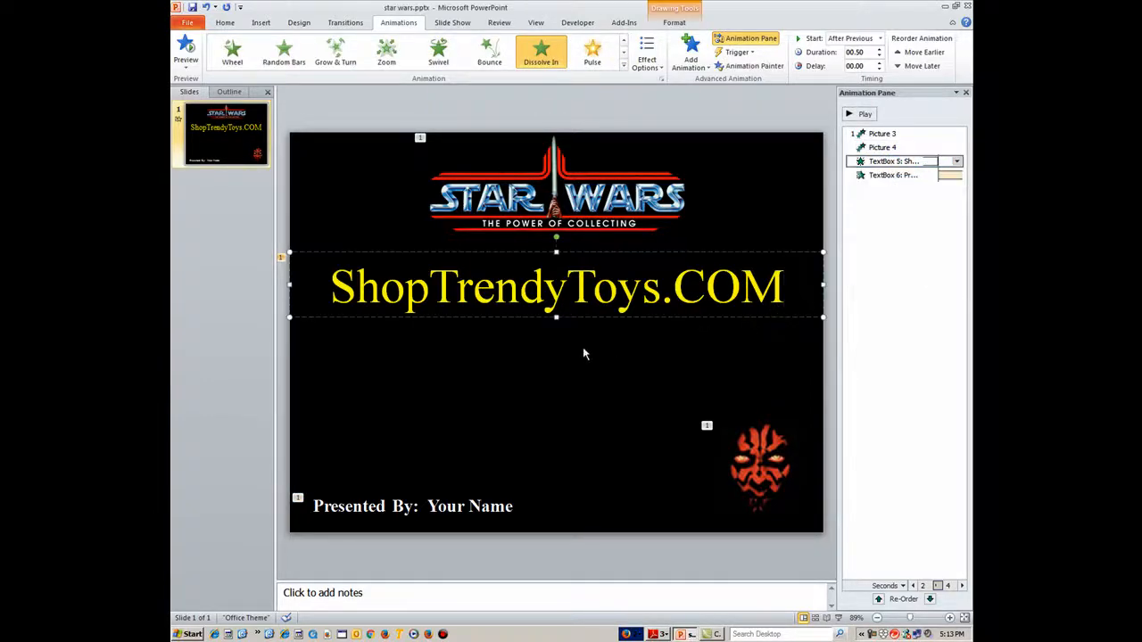
left_click(540, 393)
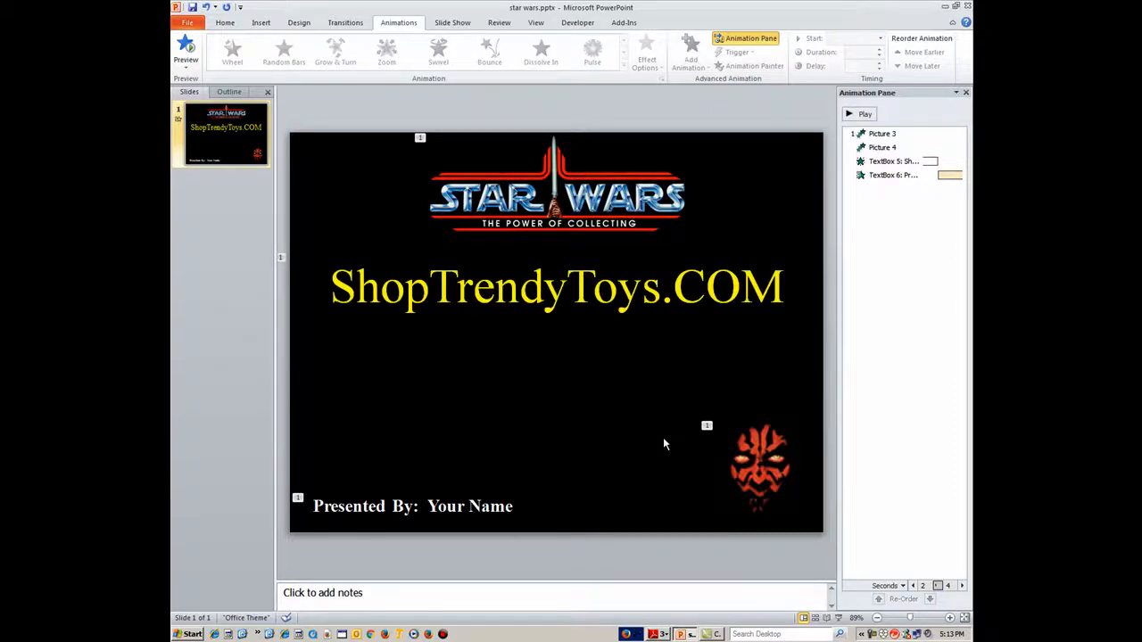
Run the slide show to preview the title slide's full animation sequence, and return to editing
left_click(838, 618)
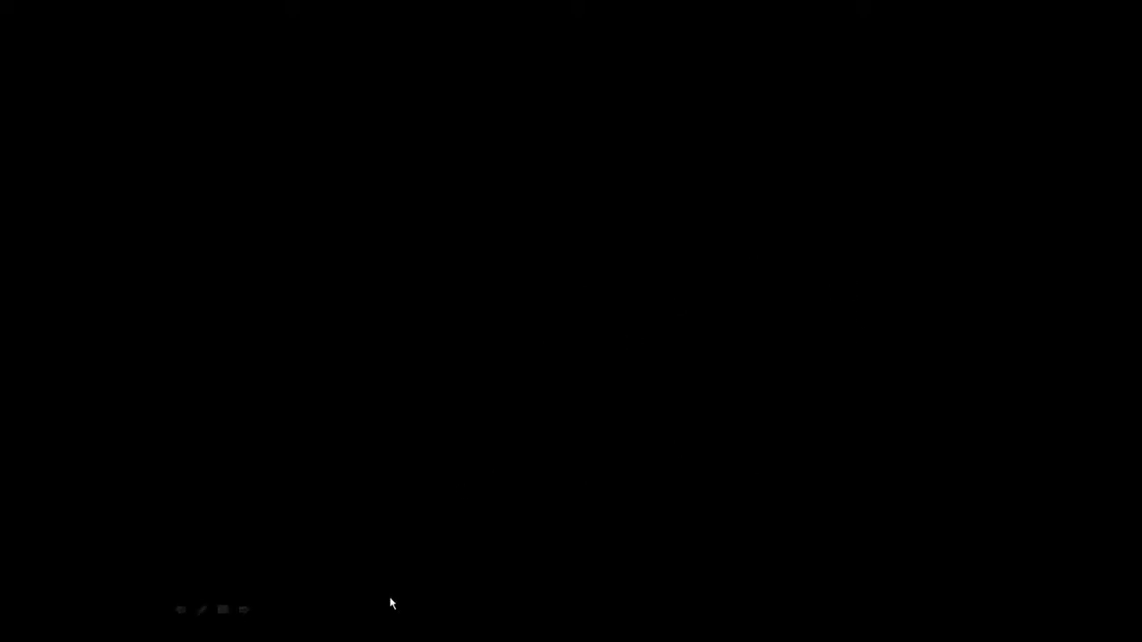
left_click(310, 584)
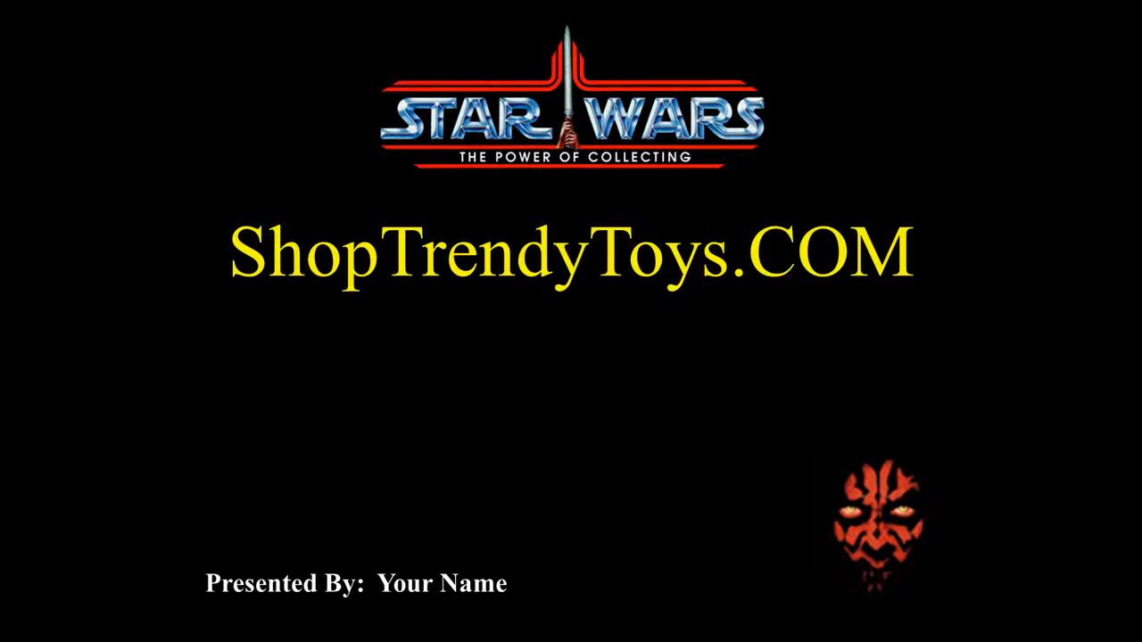
key("Escape")
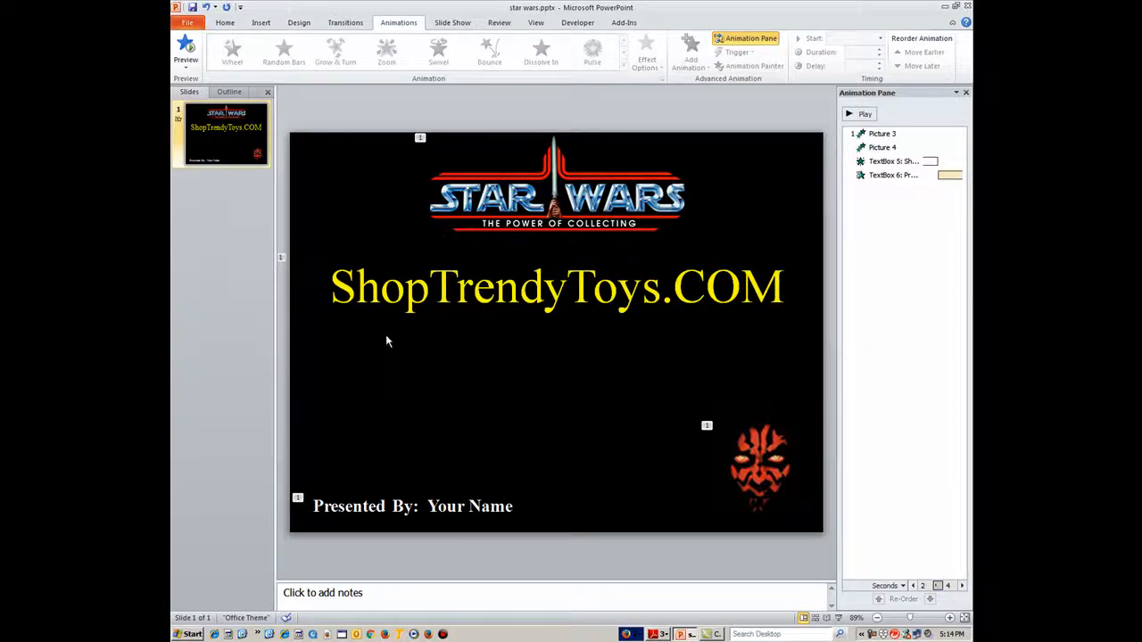
Duplicate the animated title slide as a second slide directly below it
left_click(250, 290)
left_click(188, 159)
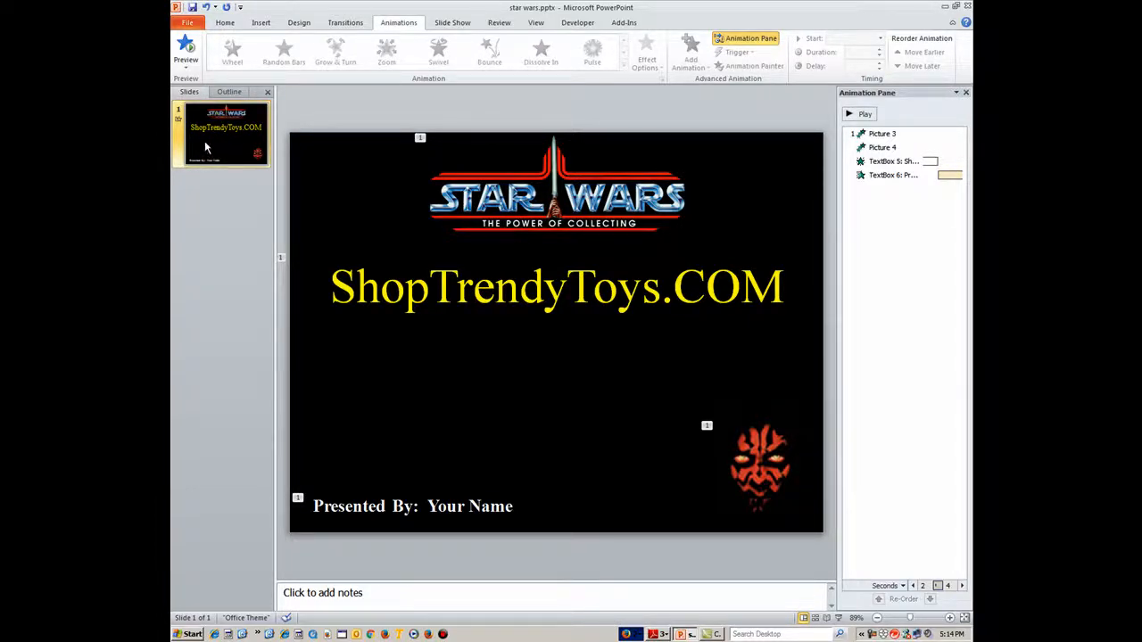
left_click(205, 199)
key("ctrl+v")
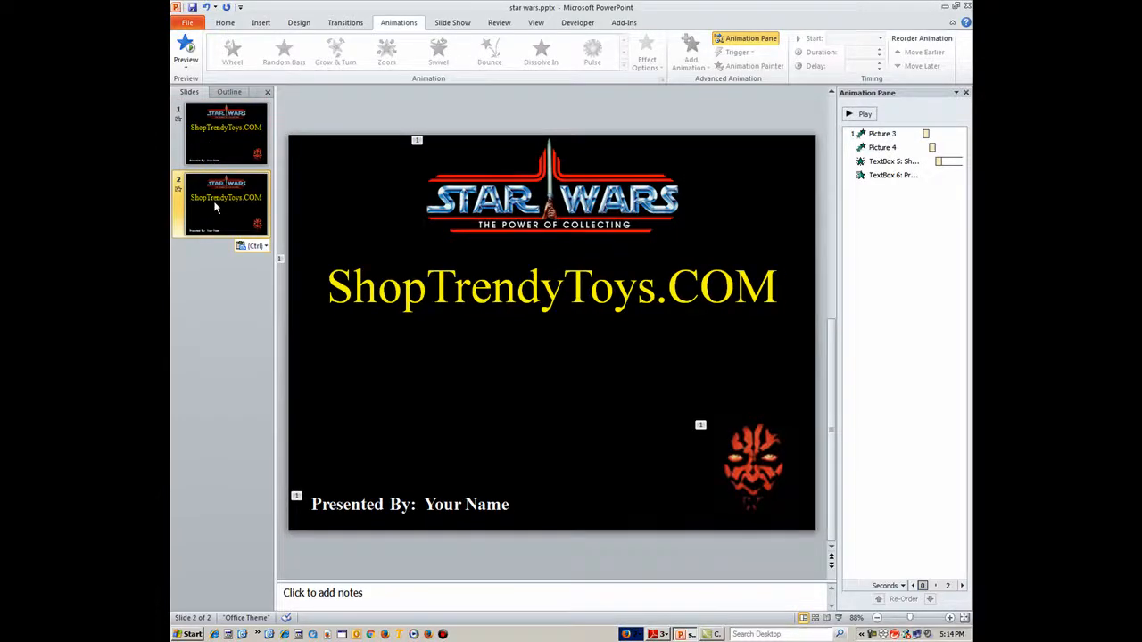
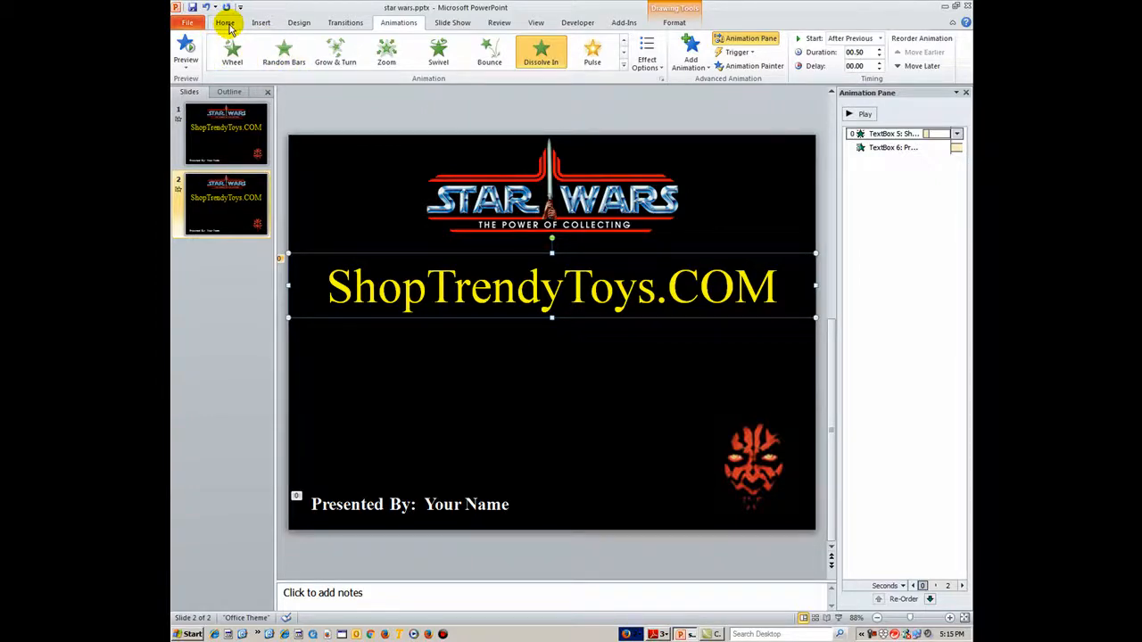
Set the font size of the ShopTrendyToys.COM text on slide 2 to 44
left_click(226, 24)
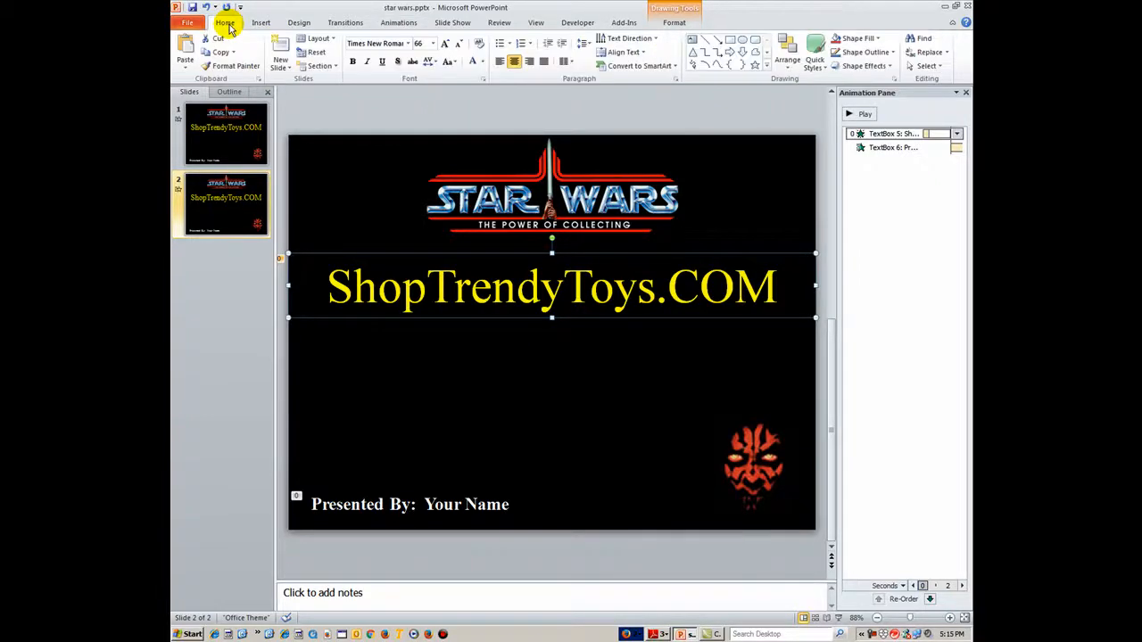
left_click(434, 45)
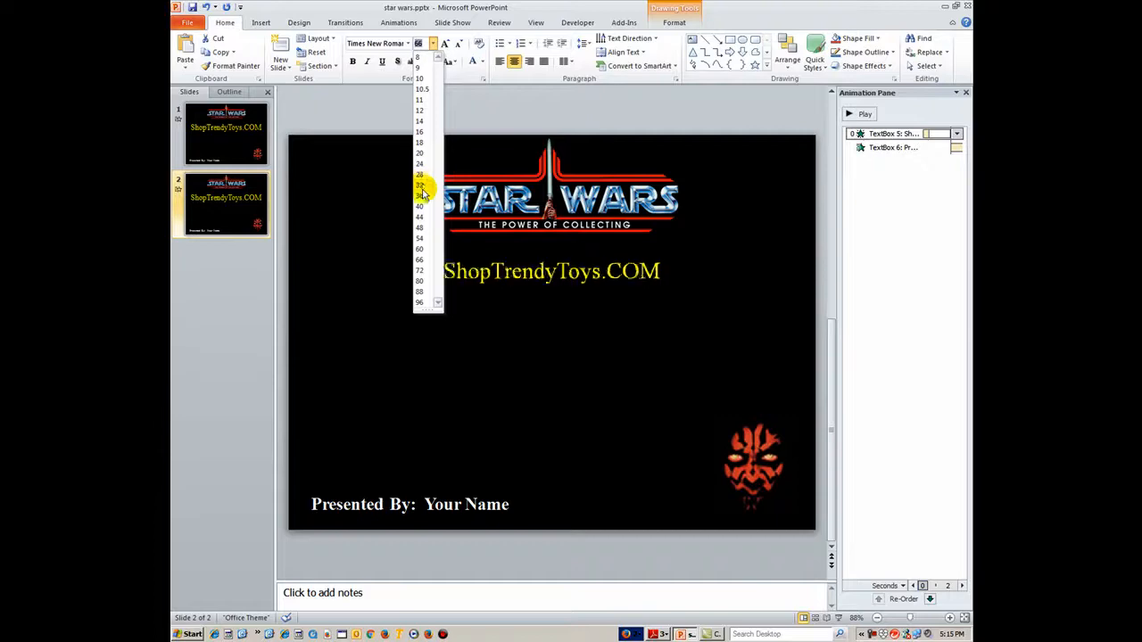
left_click(420, 221)
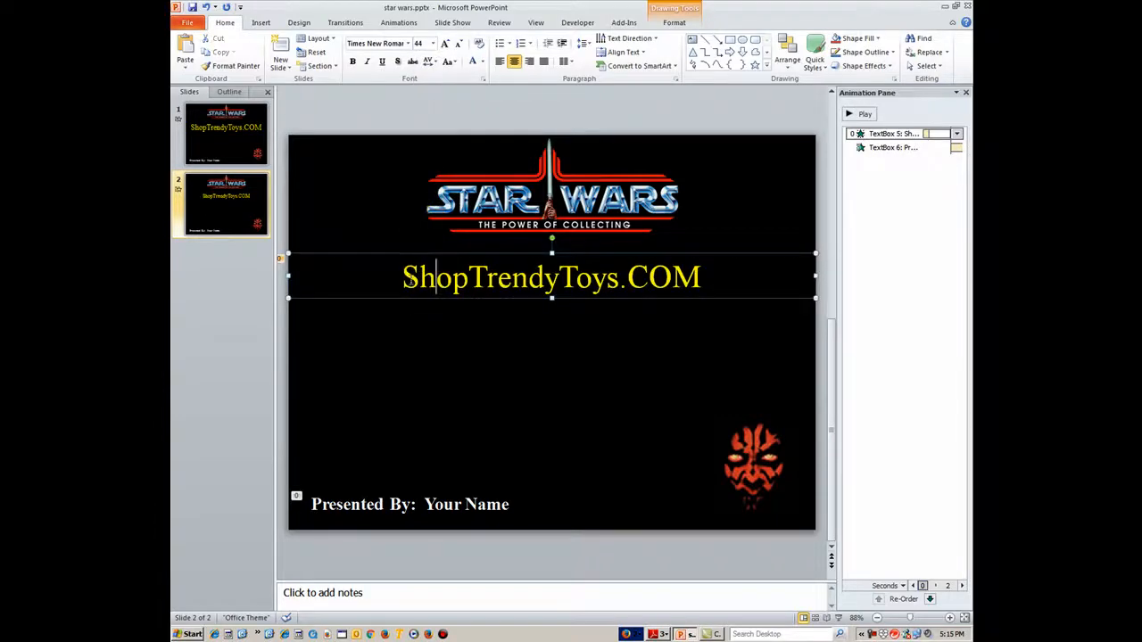
Replace the ShopTrendyToys.COM text on slide 2 with "Episode I Toys" and deselect the text box
left_click_drag(403, 279, 705, 284)
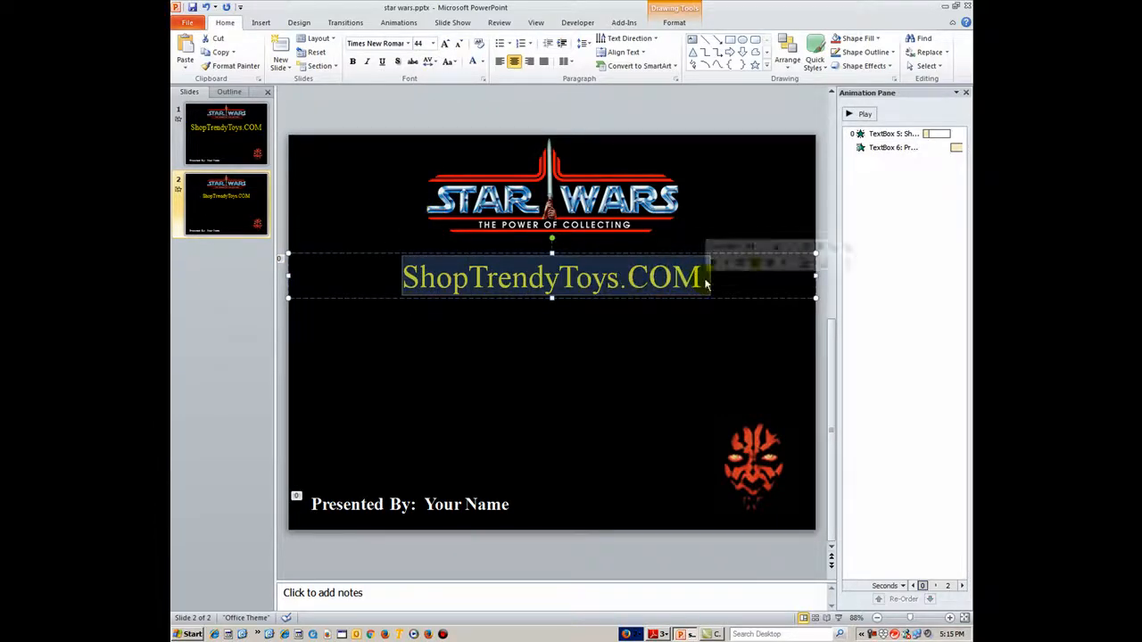
type("Episdoe")
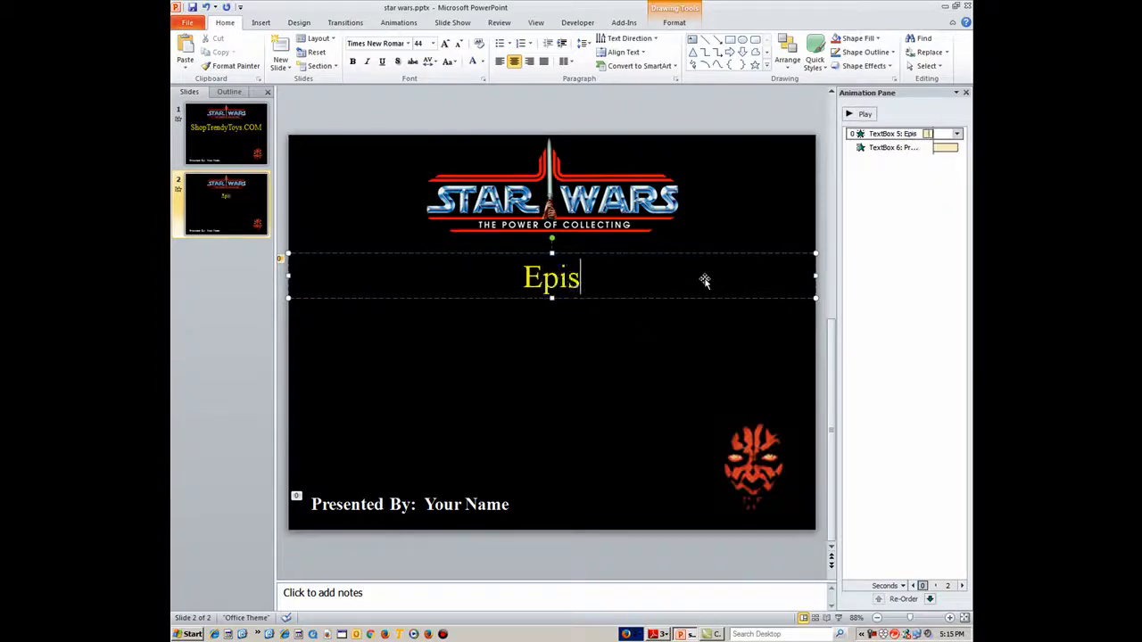
key("BackSpace")
key("BackSpace")
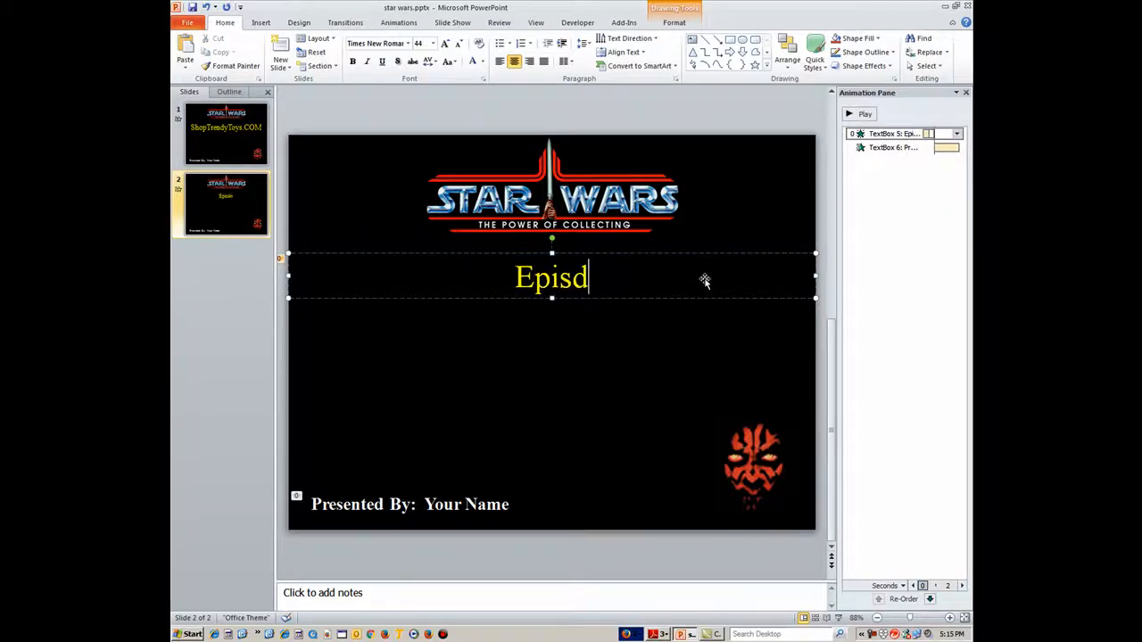
key("BackSpace")
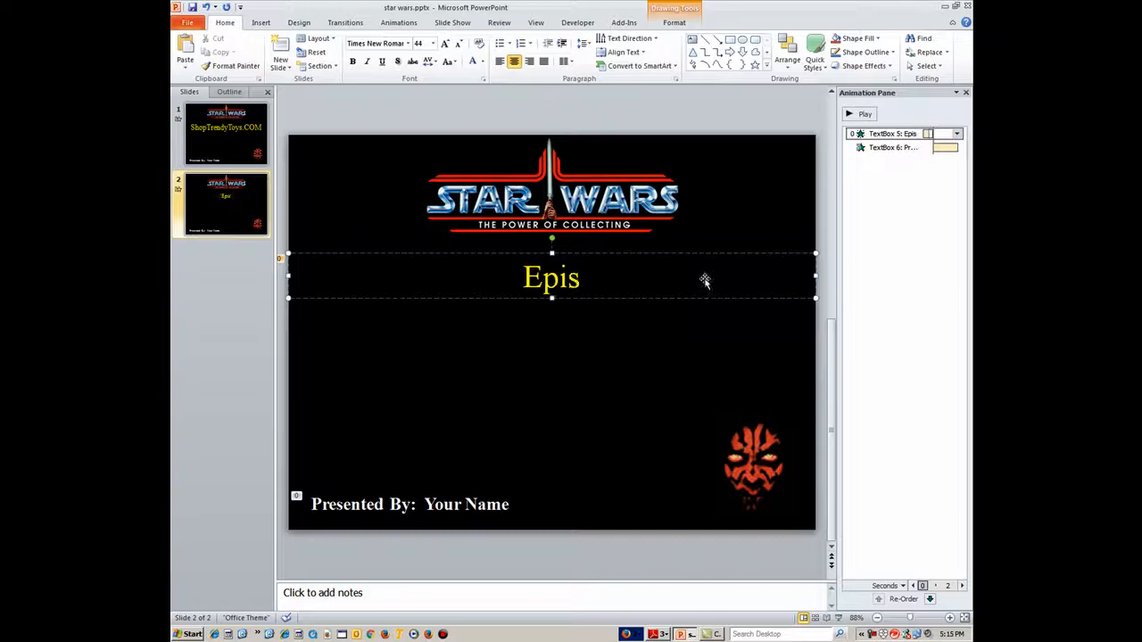
type("ode I ")
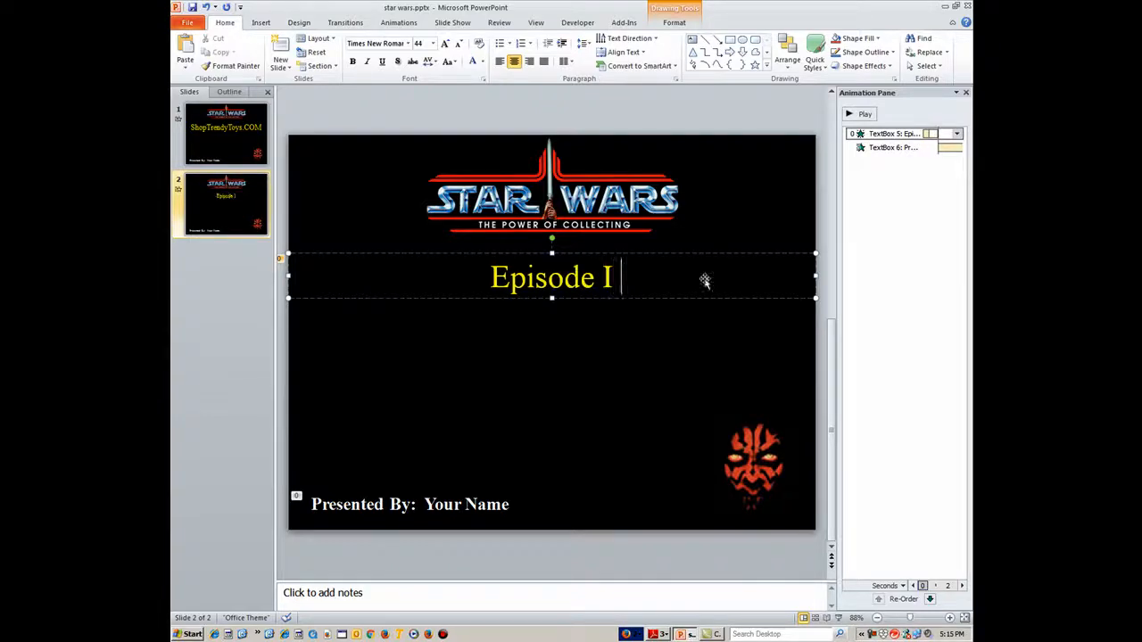
type("Toys")
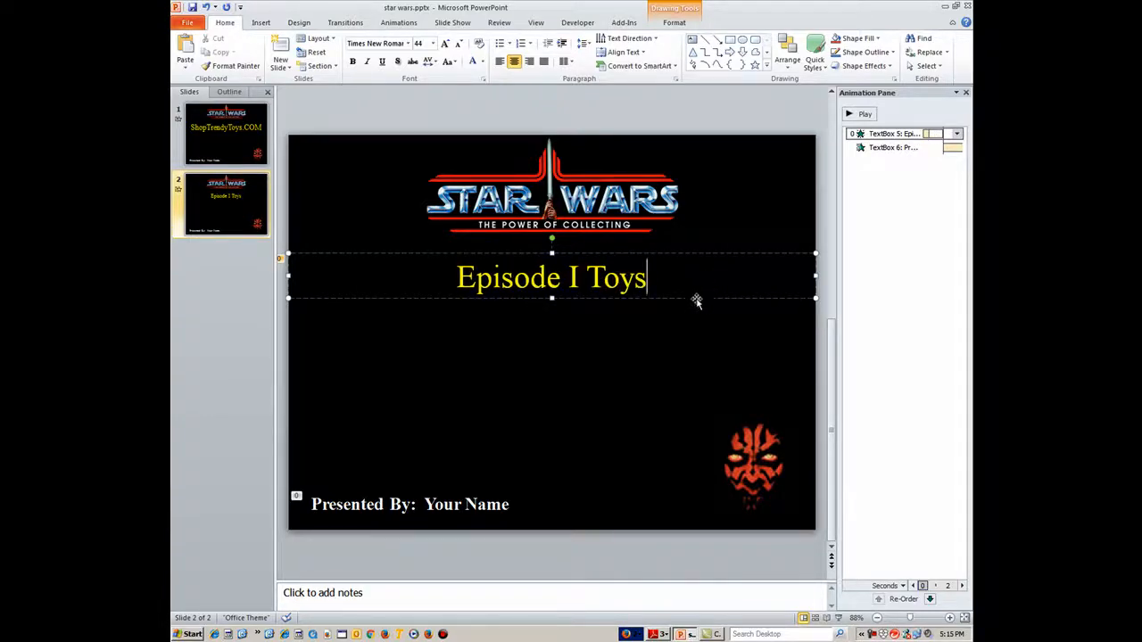
key("Left")
key("Left")
key("Left")
key("Left")
key("Left")
key("Left")
key("Left")
left_click(547, 350)
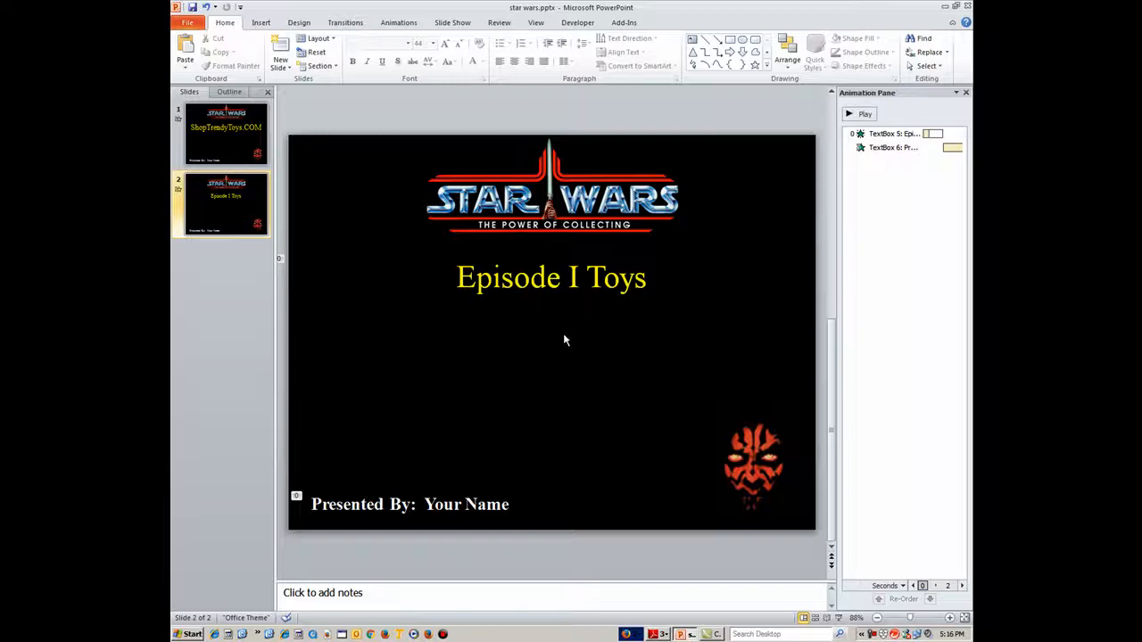
Delete the "Presented By" text box from slide 2
left_click(415, 502)
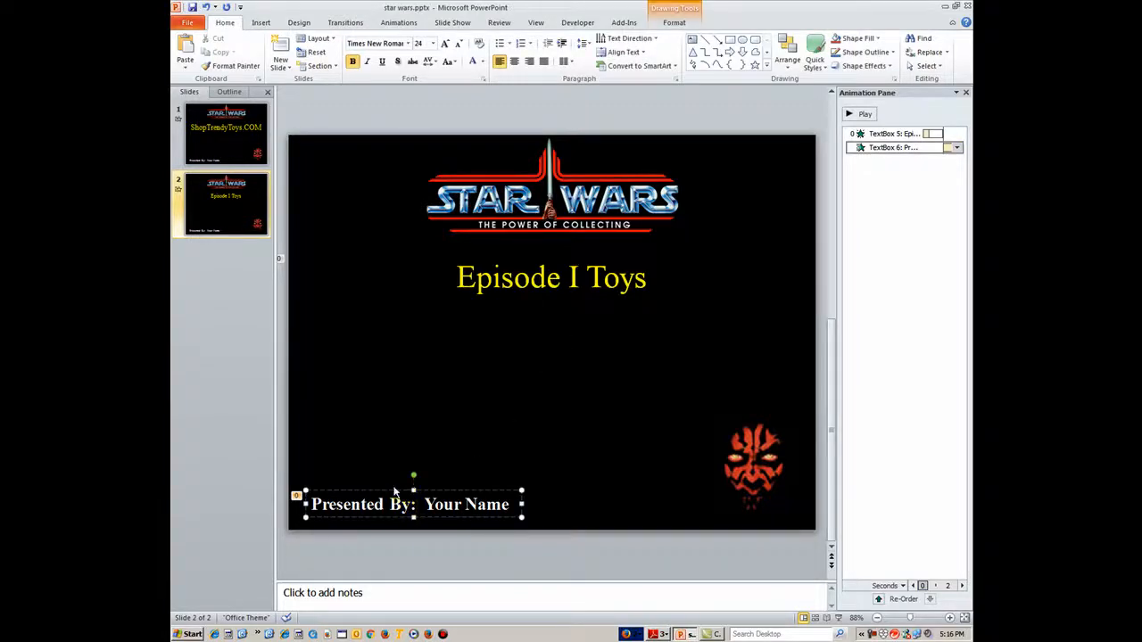
left_click(393, 488)
left_click(393, 491)
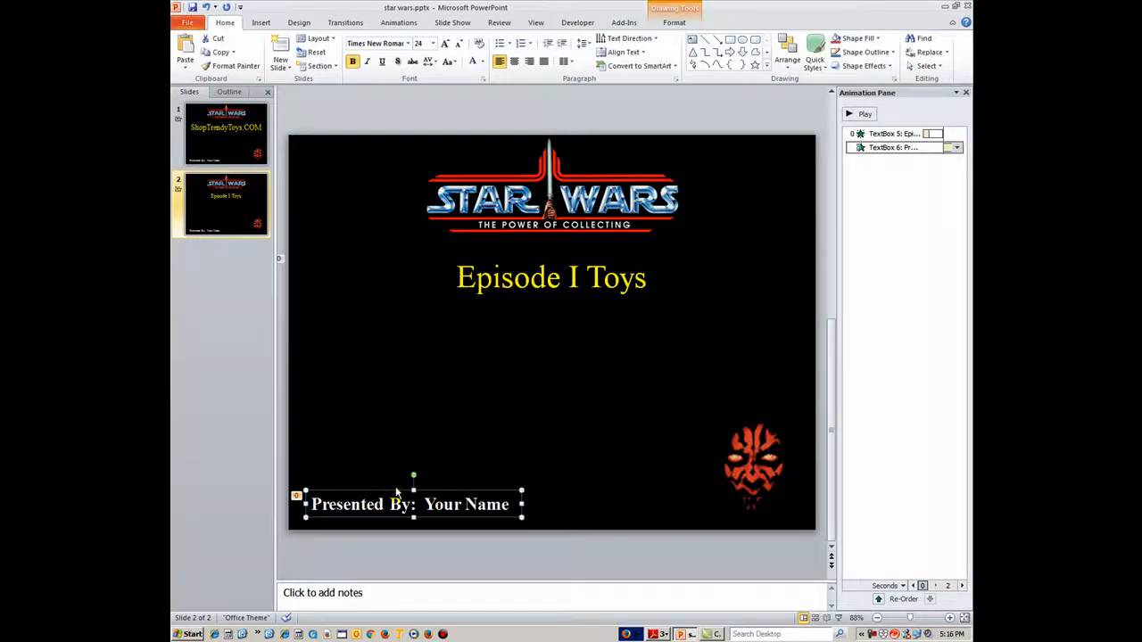
key("Delete")
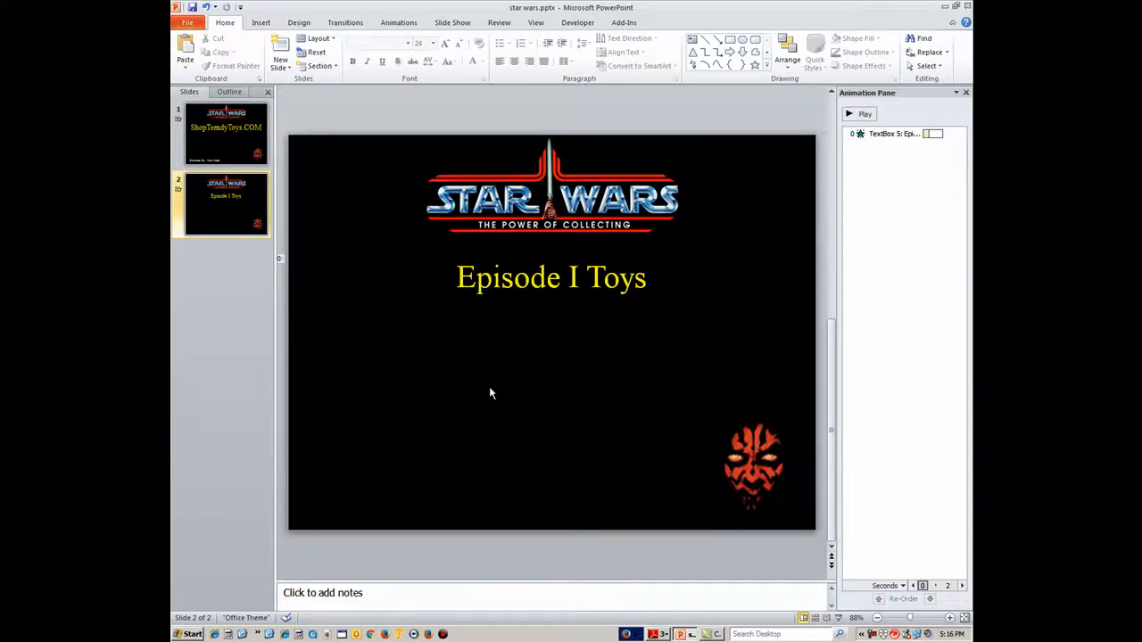
Make the "Episode I Toys" title on slide 2 bold and deselect its text box
left_click(472, 282)
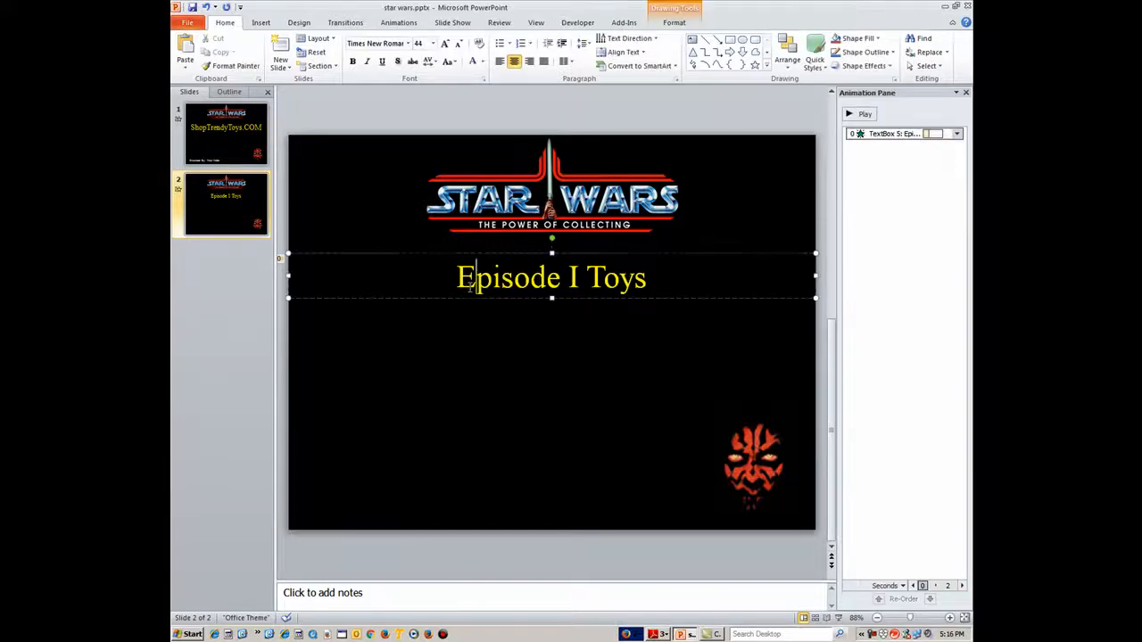
left_click(463, 253)
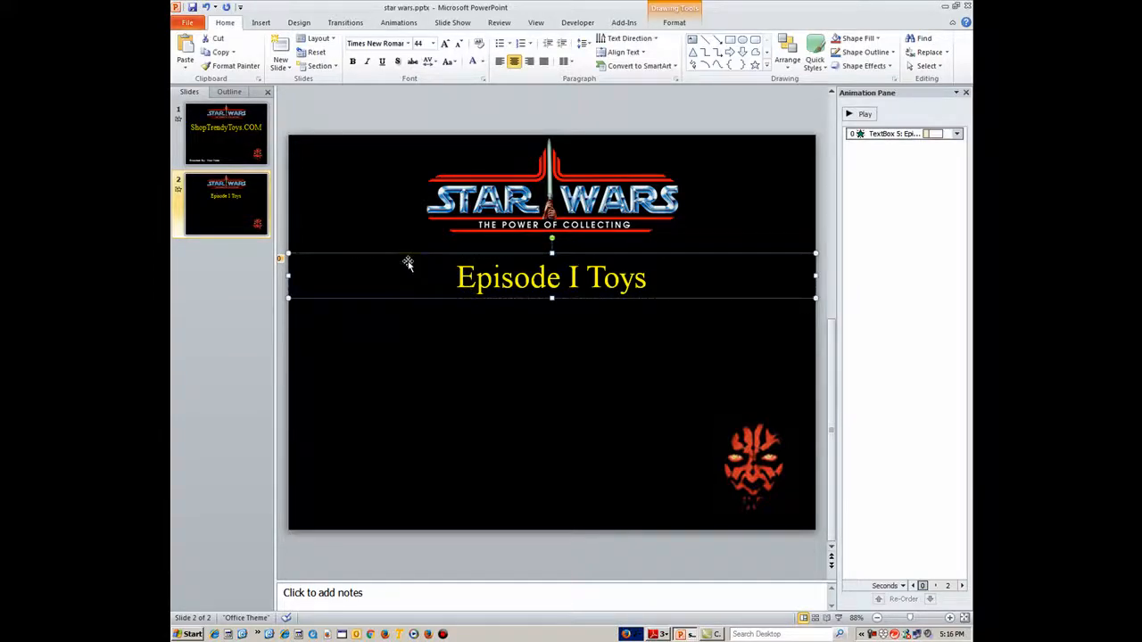
left_click(354, 63)
left_click(351, 346)
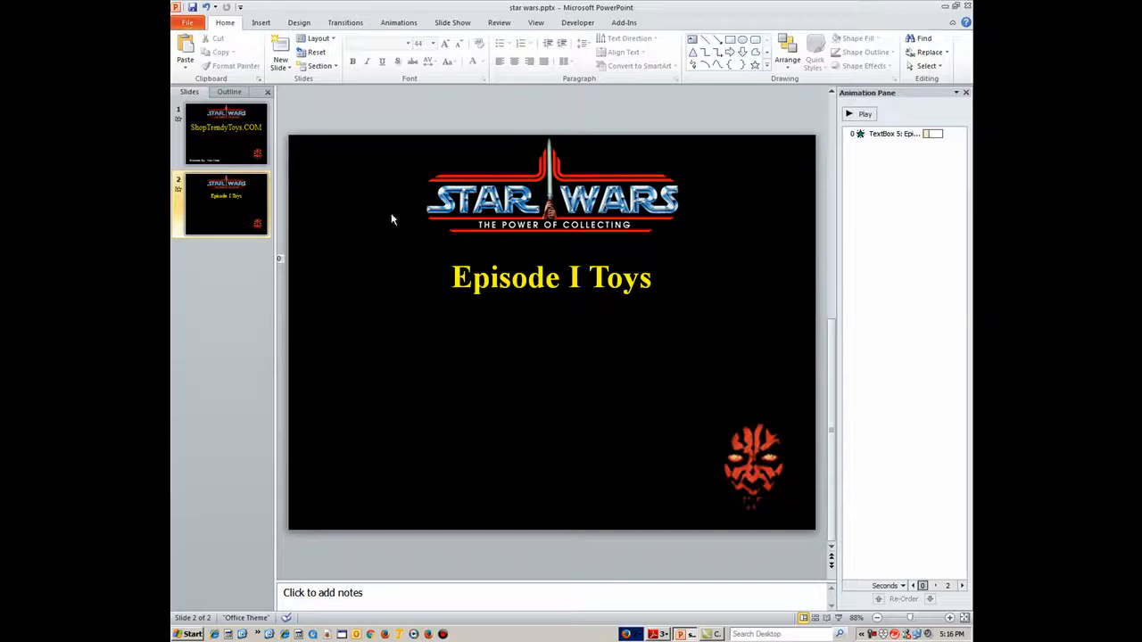
Draw a text box below the "Episode I Toys" title and turn on bullets for its text
left_click(260, 23)
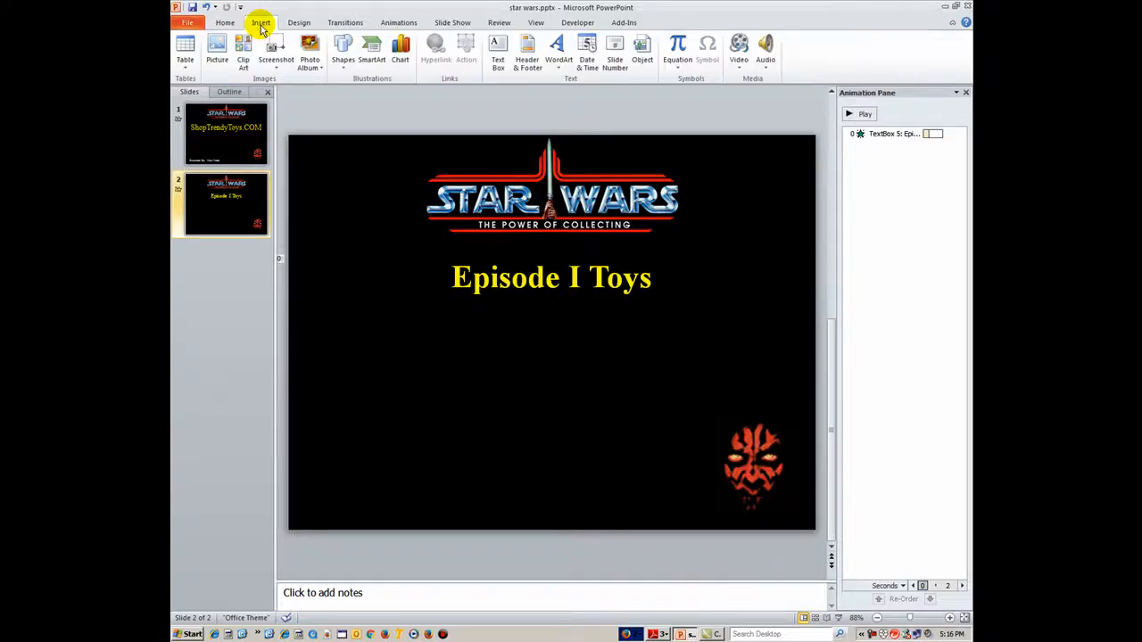
left_click(498, 55)
mouse_move(334, 338)
left_mouse_down()
mouse_move(366, 434)
mouse_move(504, 449)
left_mouse_up()
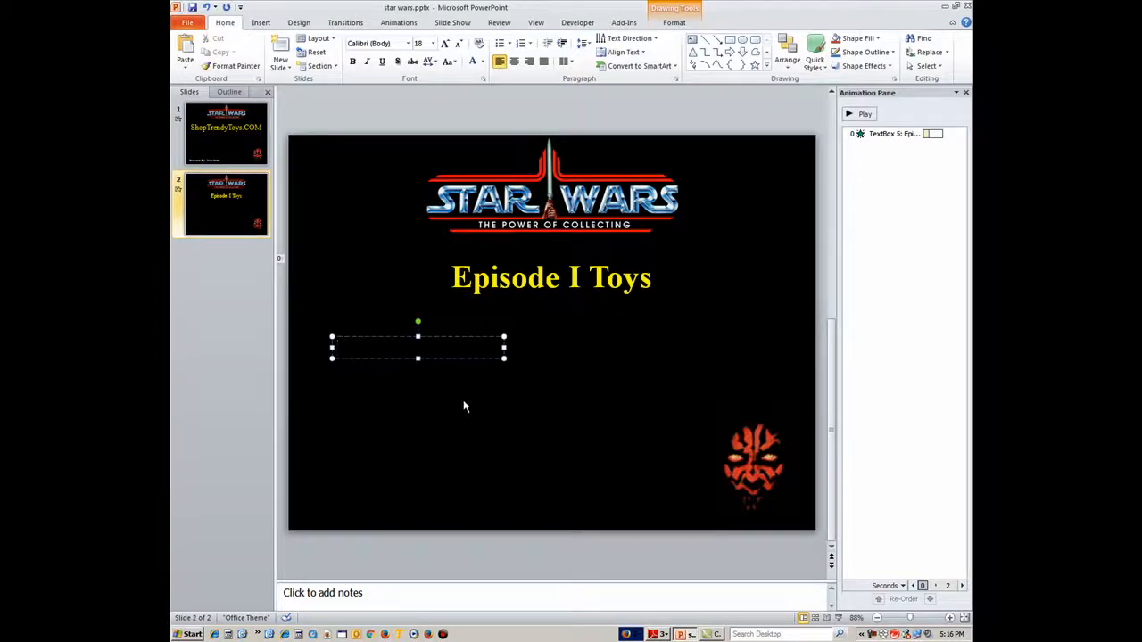
left_click(499, 43)
Format the new text box's text as Times New Roman, size 36, bold and white
left_click(407, 42)
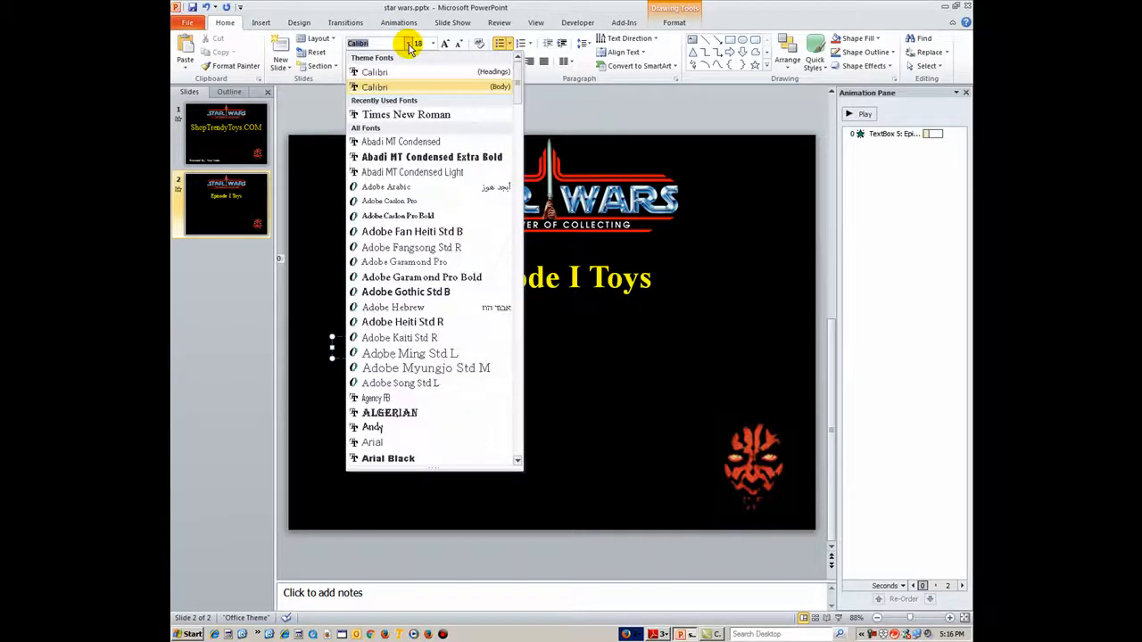
left_click(393, 113)
left_click(432, 43)
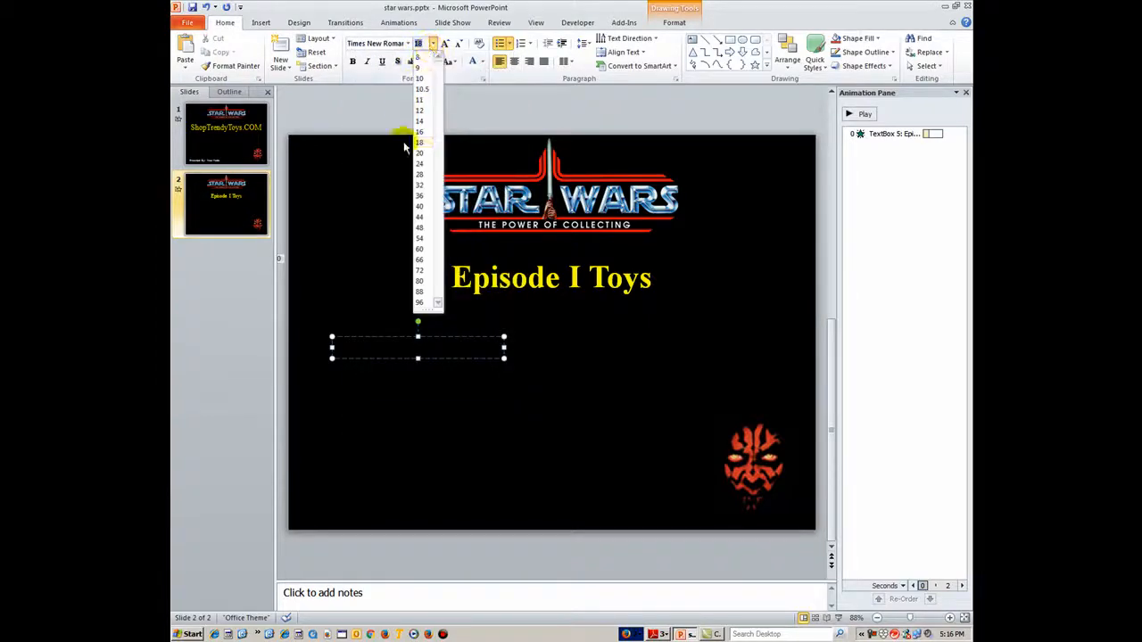
left_click(425, 196)
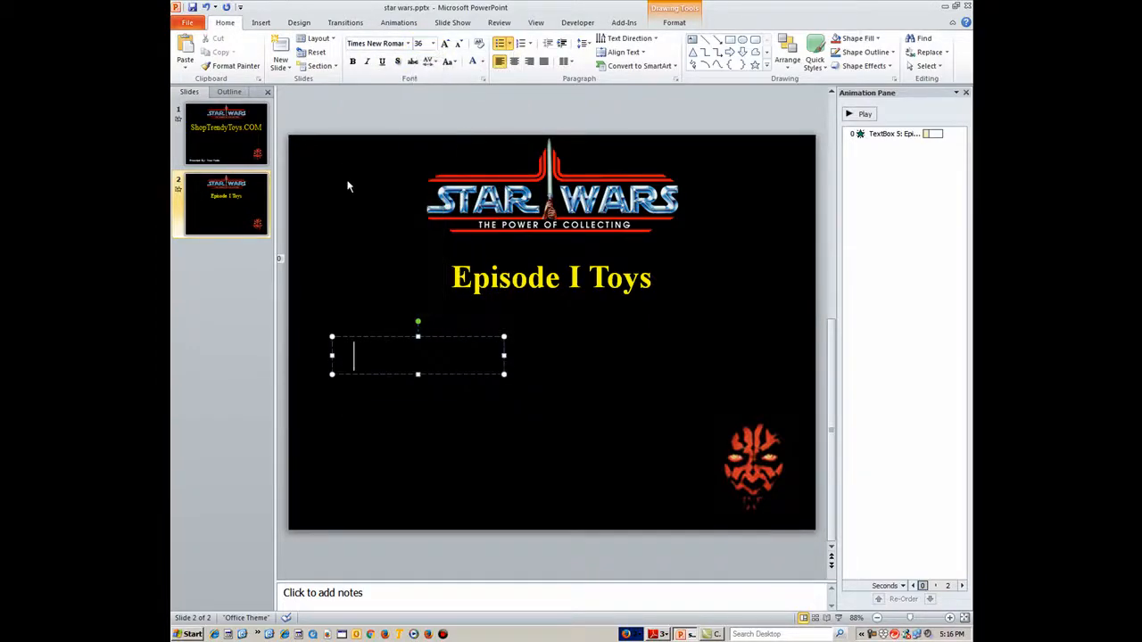
left_click(355, 62)
left_click(472, 61)
Enter "Action Figures" as the first bullet and widen the text box until it fits on one line
type("Acti")
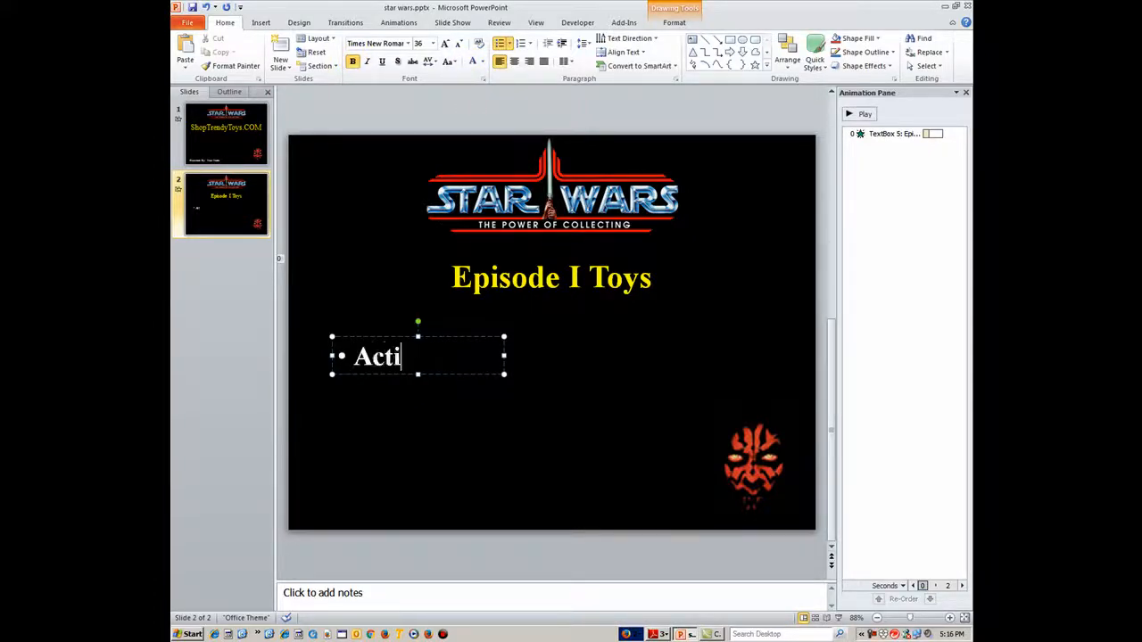
type("on Figures")
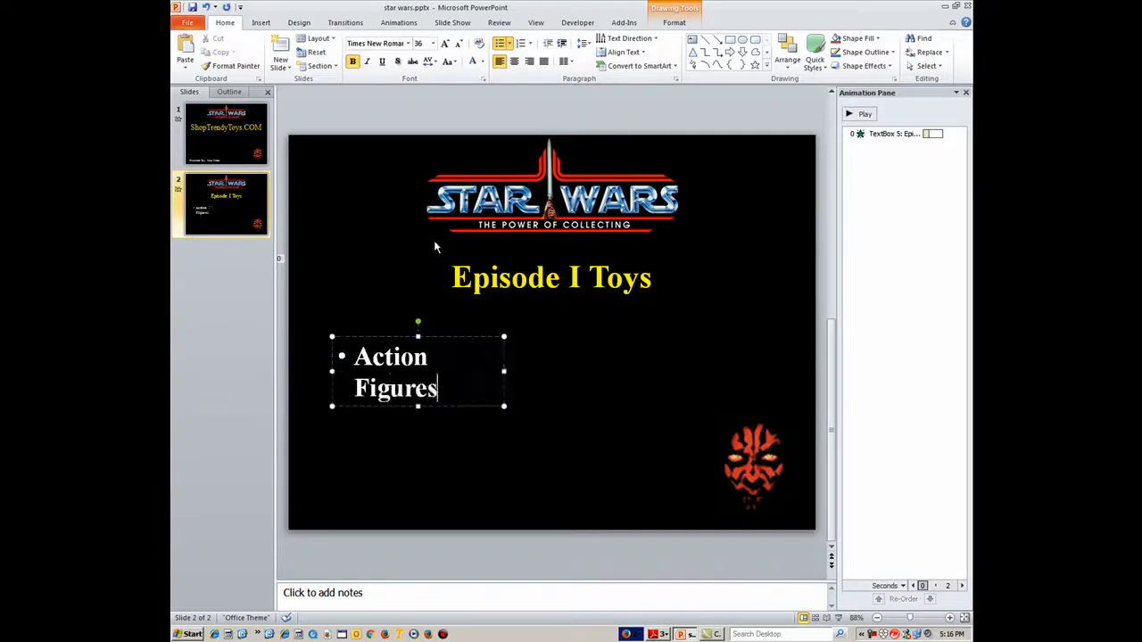
left_click(504, 372)
left_click_drag(505, 371, 592, 371)
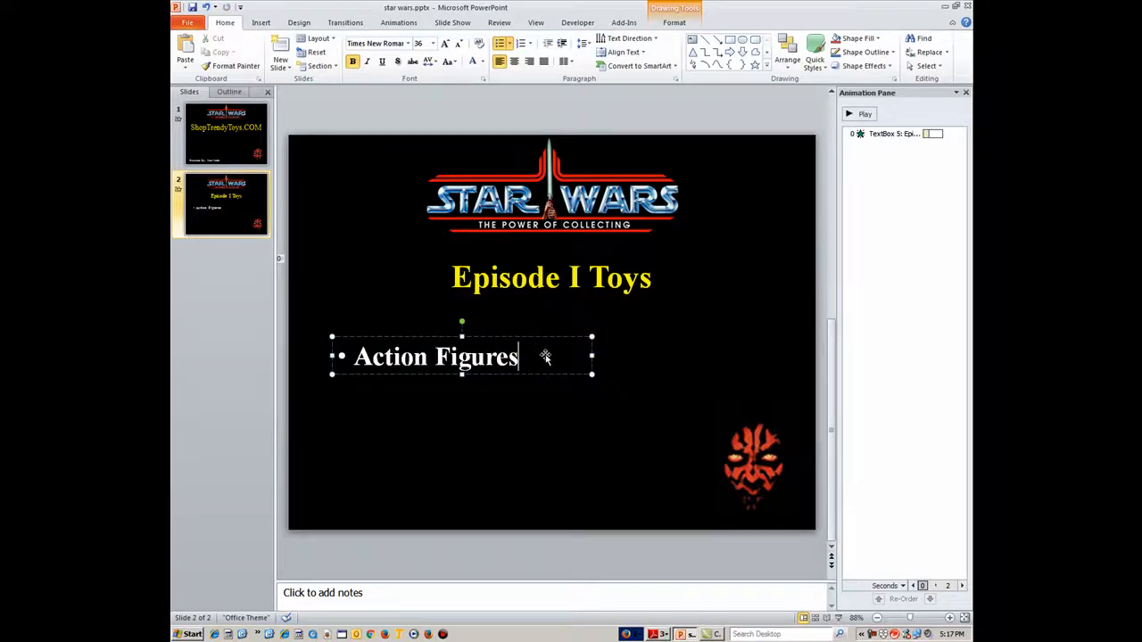
Add the bullets "COMMTECH Chip" and "Sales of Action Figures", and widen the text box so each stays on one line
key("Return")
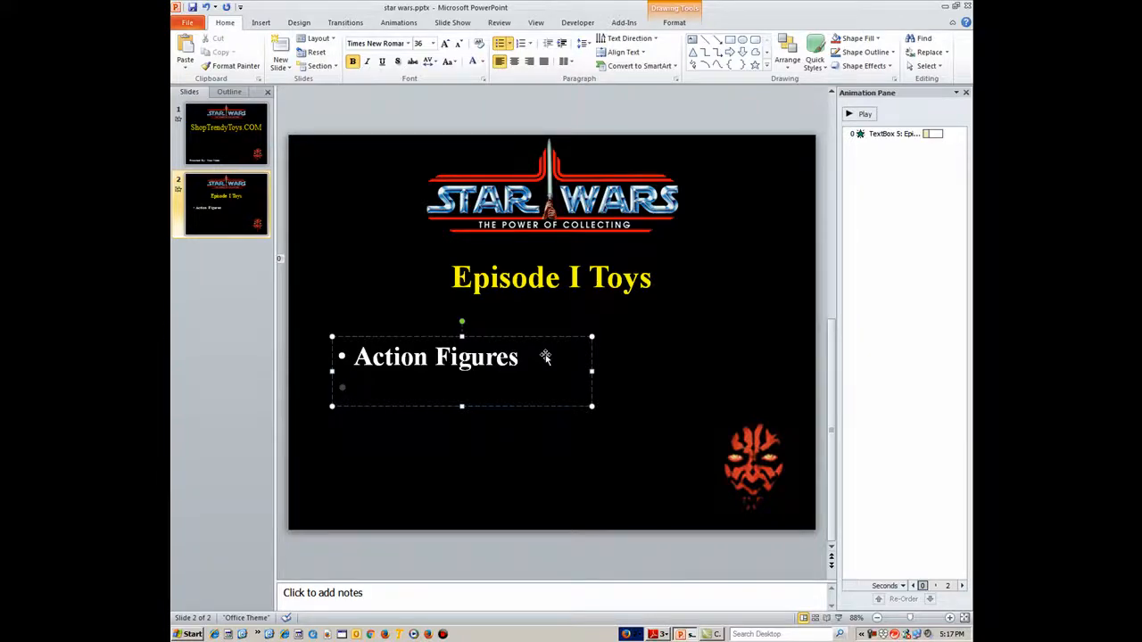
type("COMMTECH")
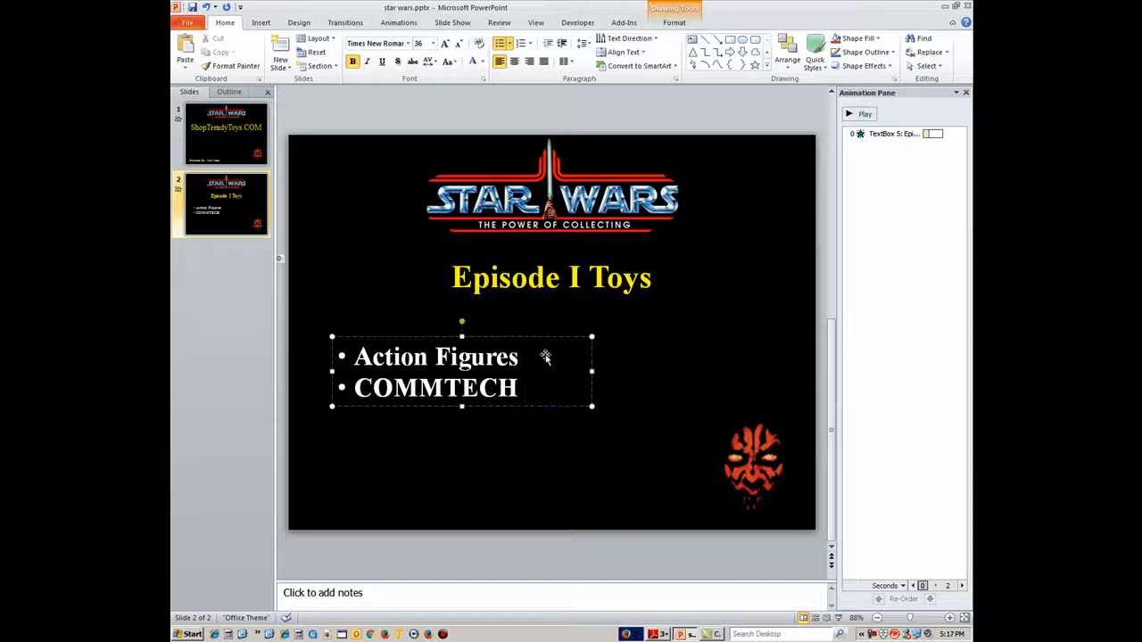
type(" Chip")
key("Return")
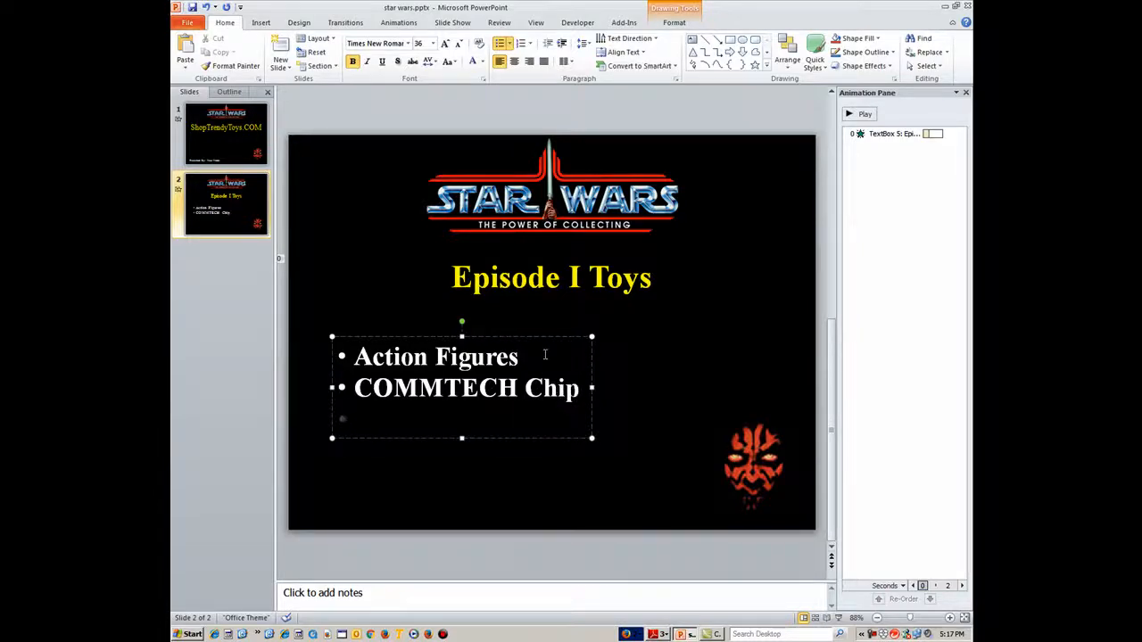
type("Sales of")
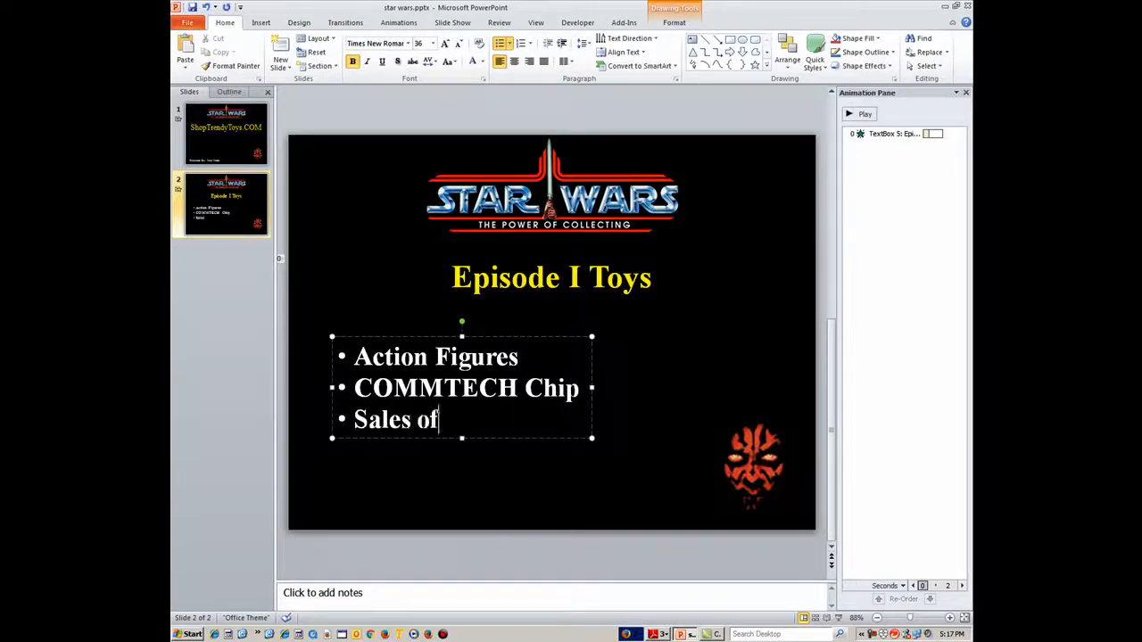
type(" Action Figures")
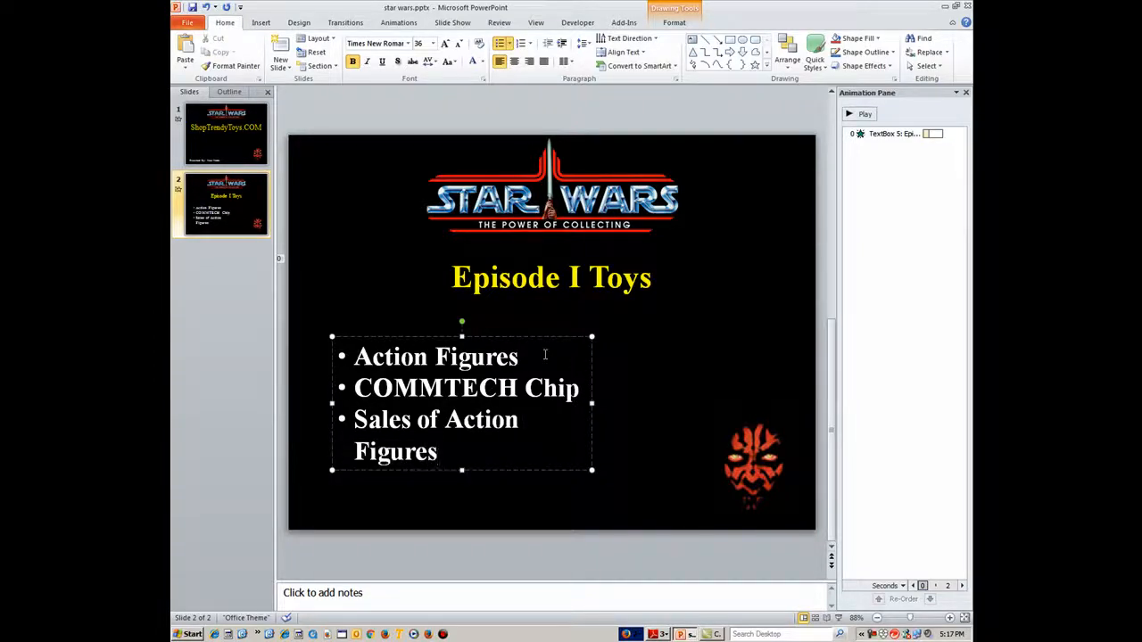
left_click_drag(592, 403, 667, 404)
Add "Scenes from the Movie" as the fourth bullet and deselect the text box
left_click(611, 420)
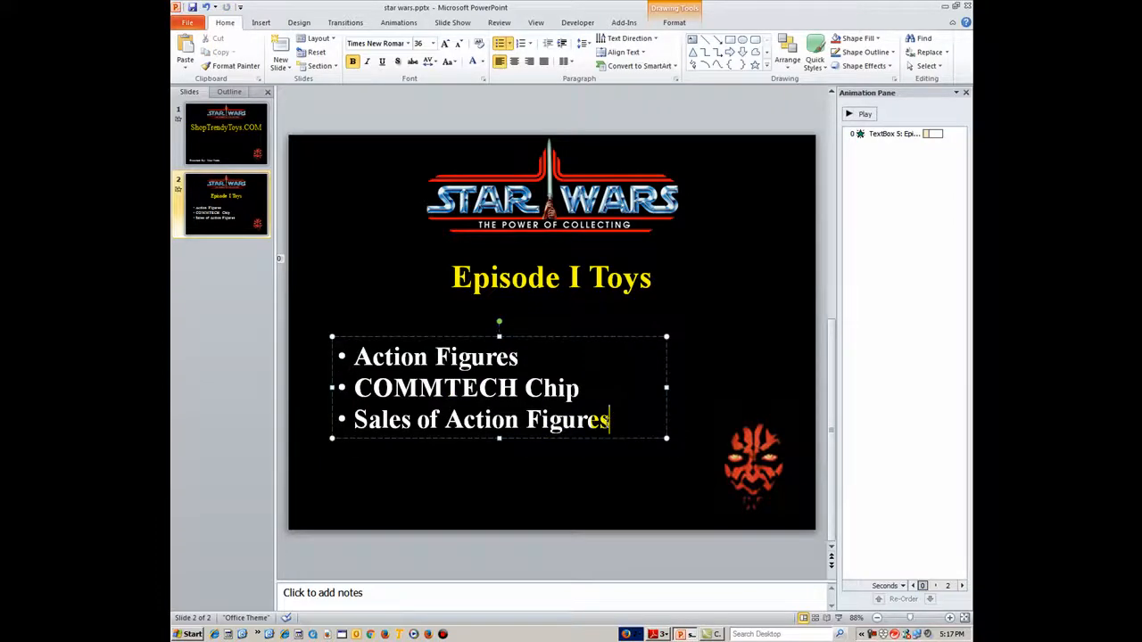
key("Return")
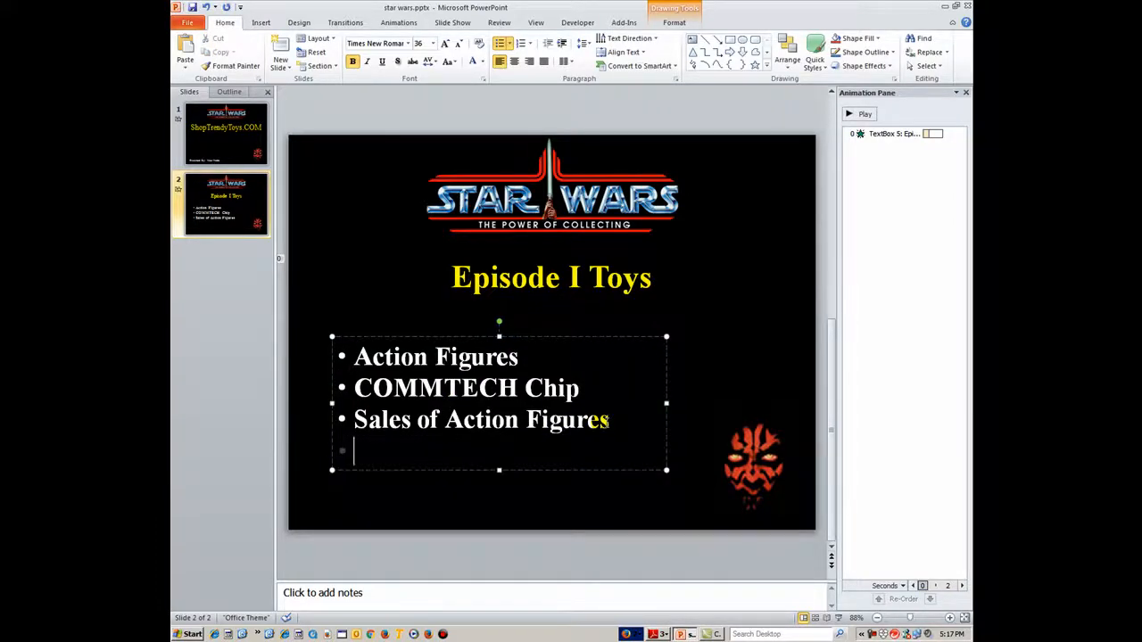
type("Scenes")
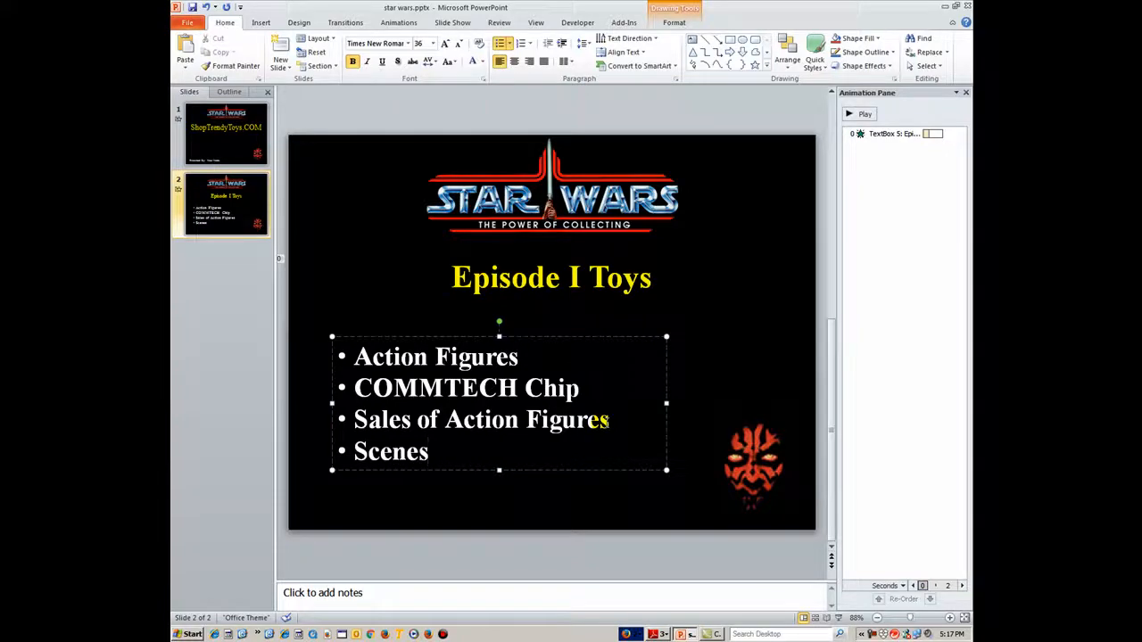
type(" from the Movi")
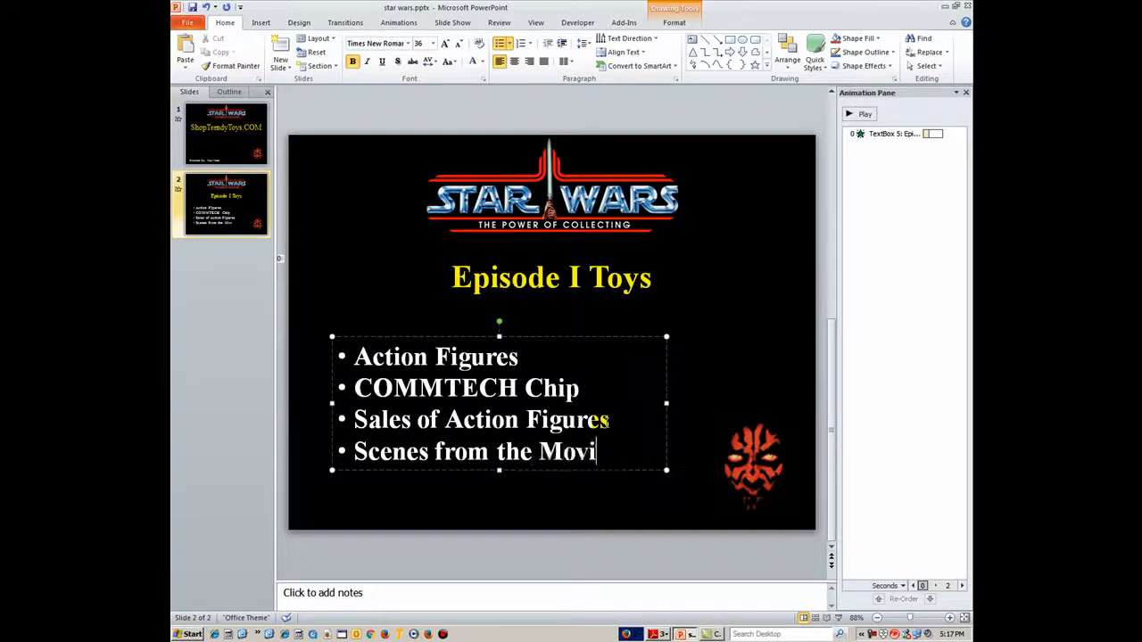
type("e")
left_click(715, 386)
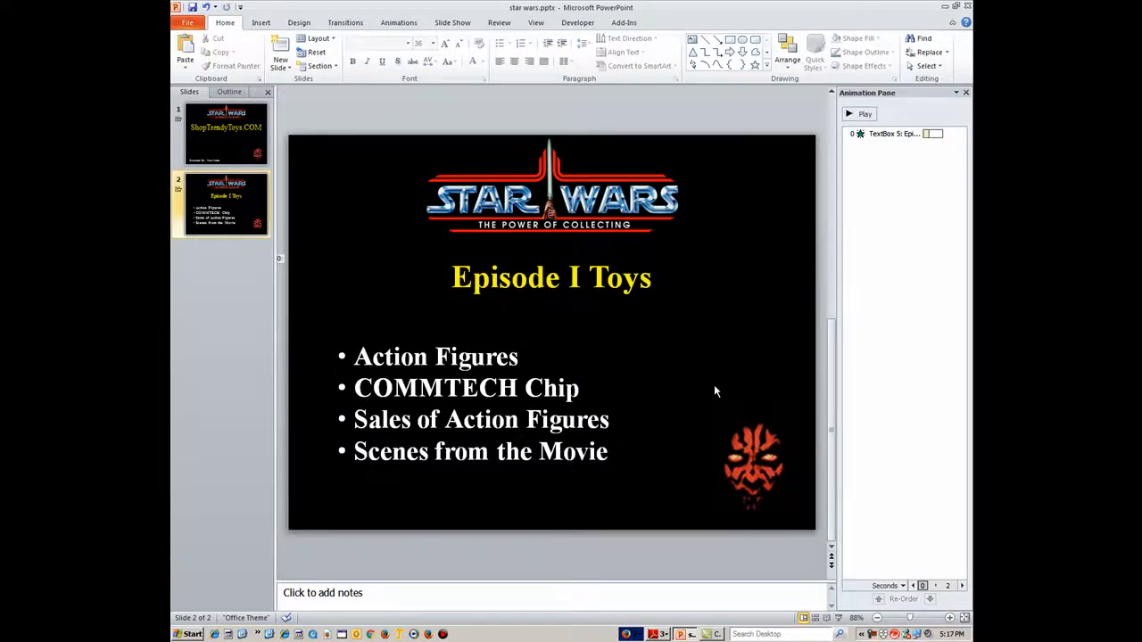
Add a Blinds entrance animation with Horizontal direction to the bulleted text box on slide 2
left_click(507, 389)
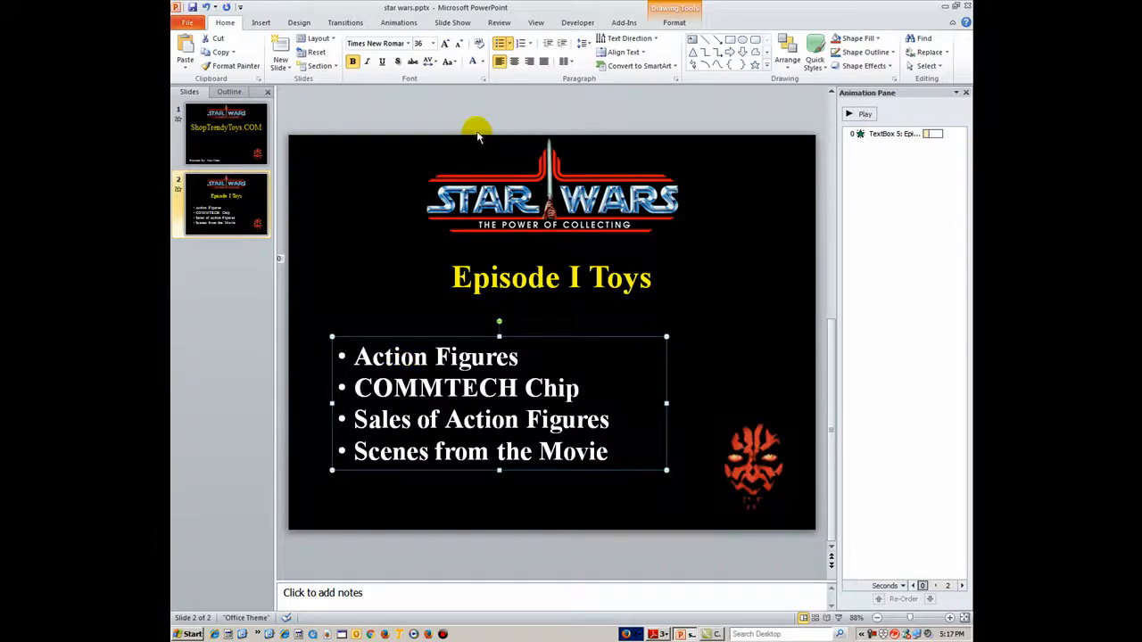
left_click(399, 23)
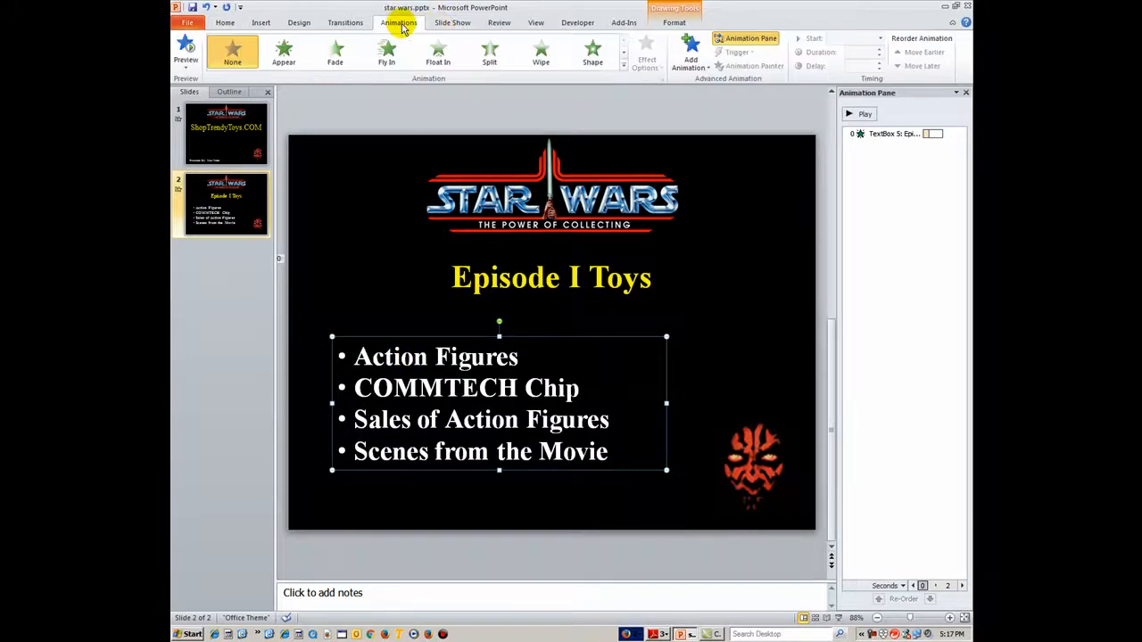
left_click(692, 54)
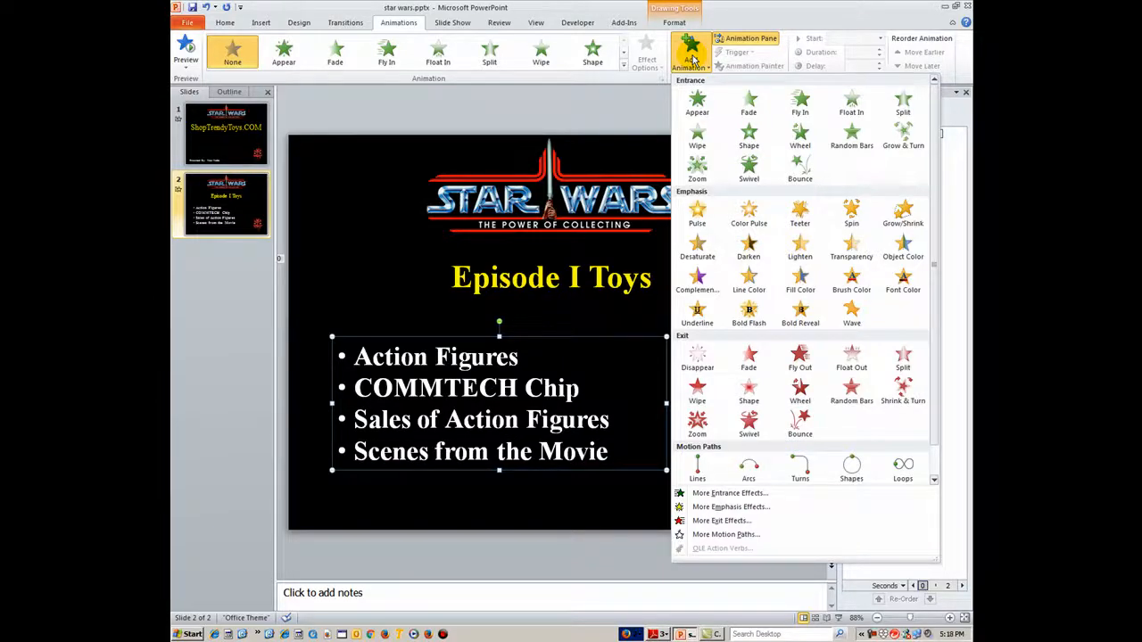
left_click(718, 494)
left_click(431, 58)
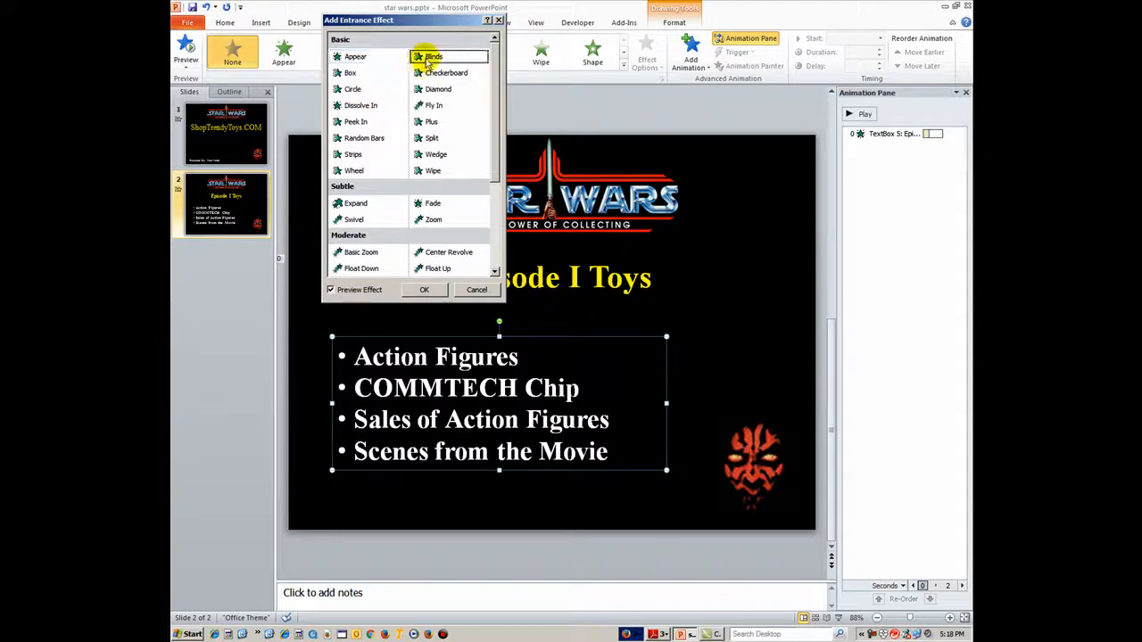
left_click(424, 289)
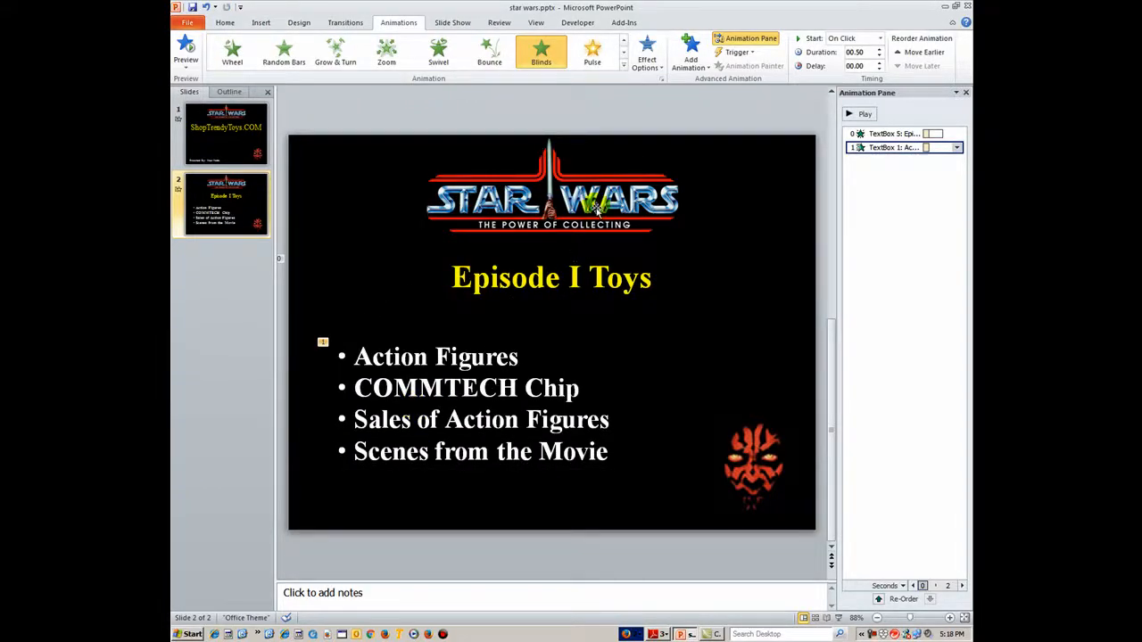
left_click(644, 56)
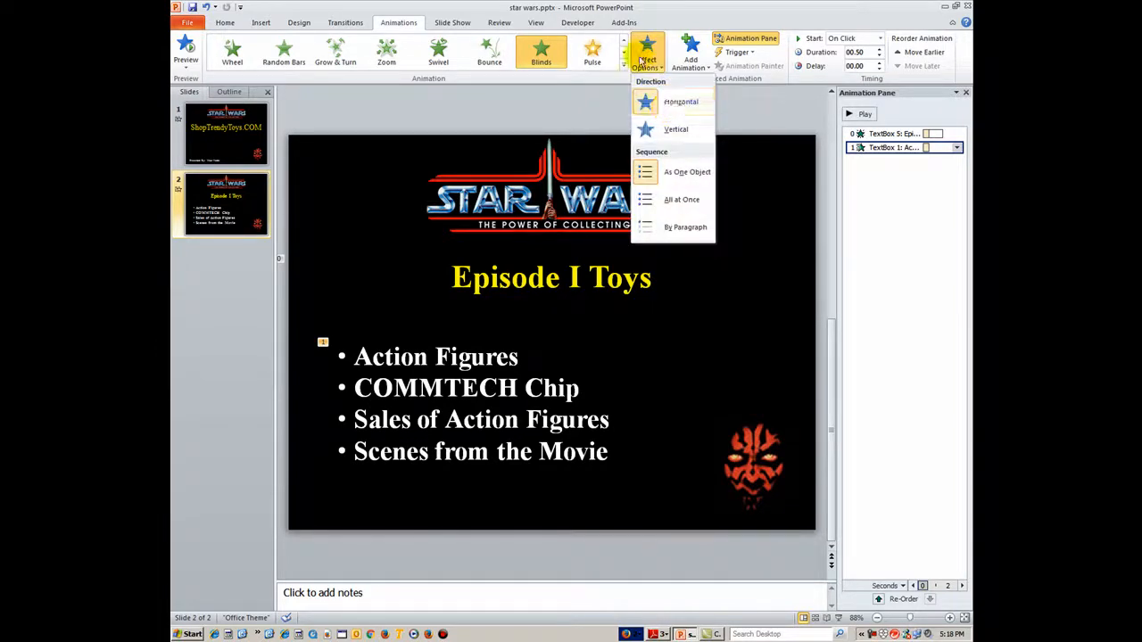
left_click(660, 104)
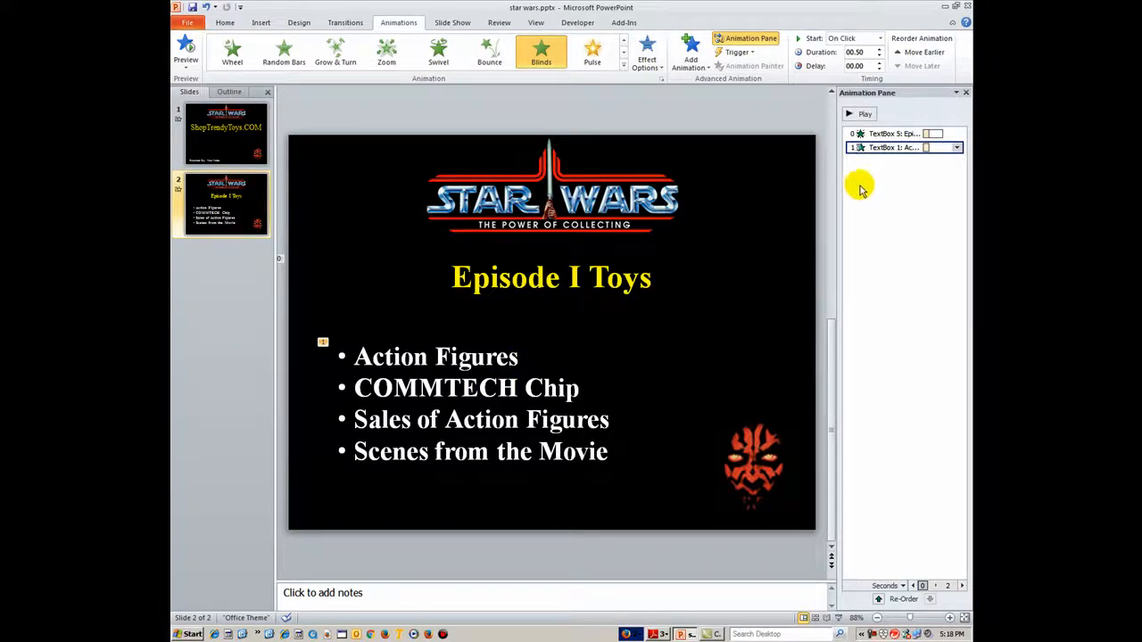
Set the bulleted list's Blinds effect to dim to a light gray color after animation
left_click(957, 148)
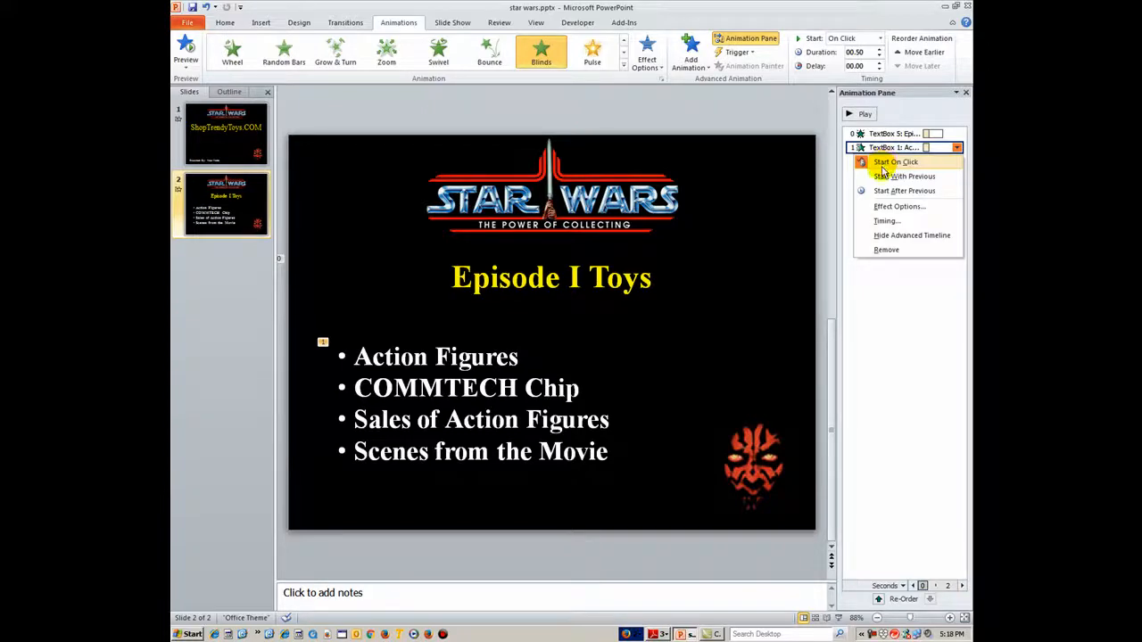
left_click(897, 206)
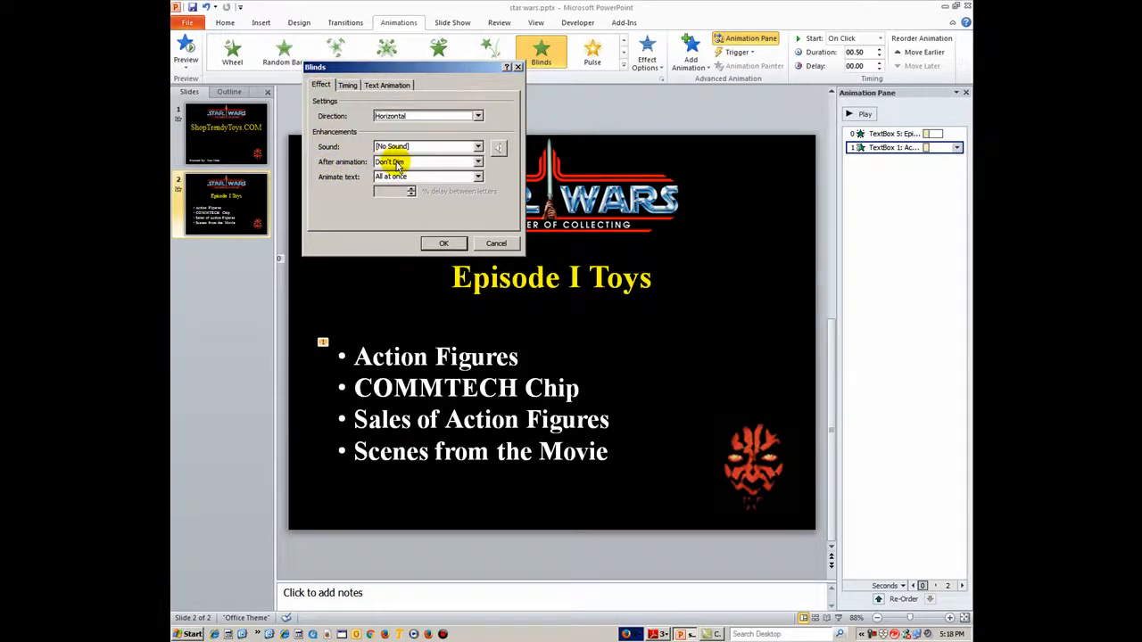
left_click(455, 163)
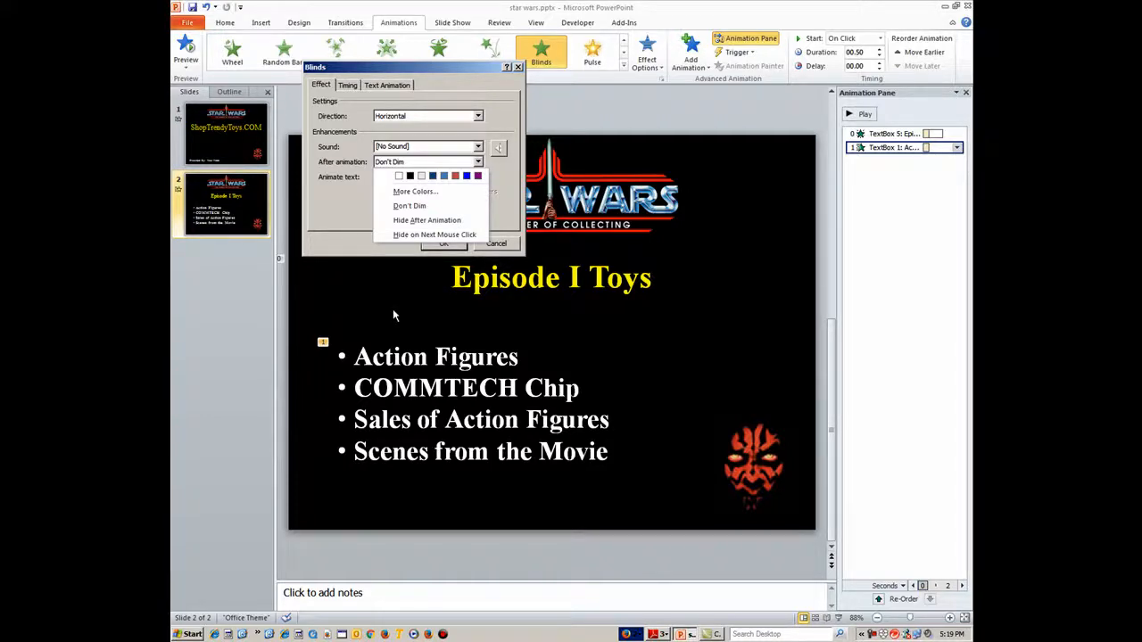
left_click(404, 192)
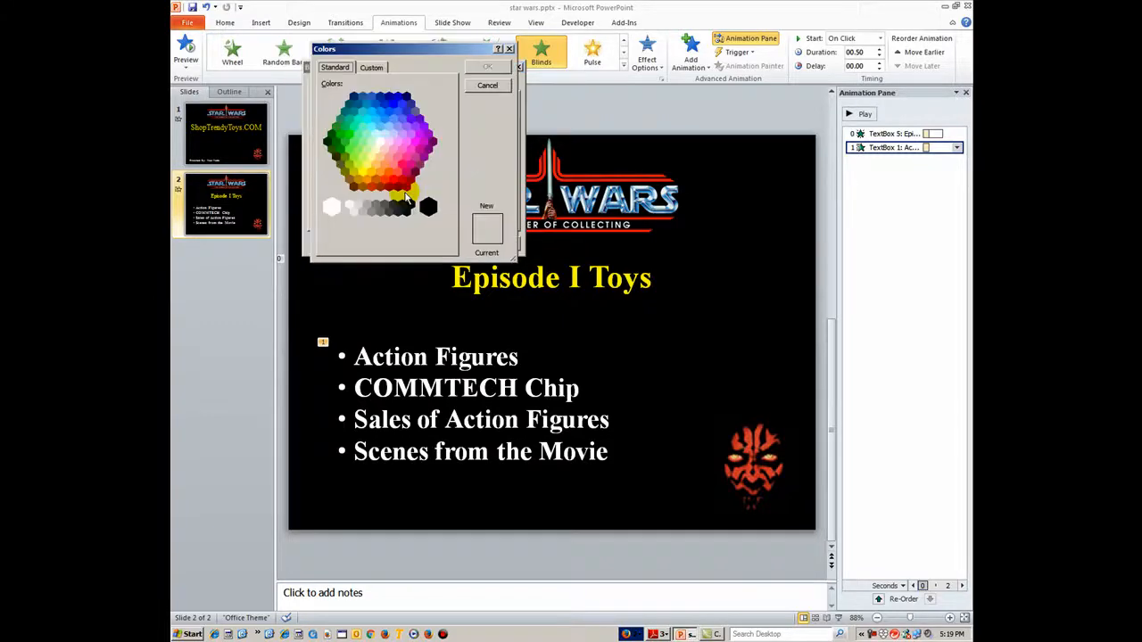
left_click(359, 208)
left_click(355, 206)
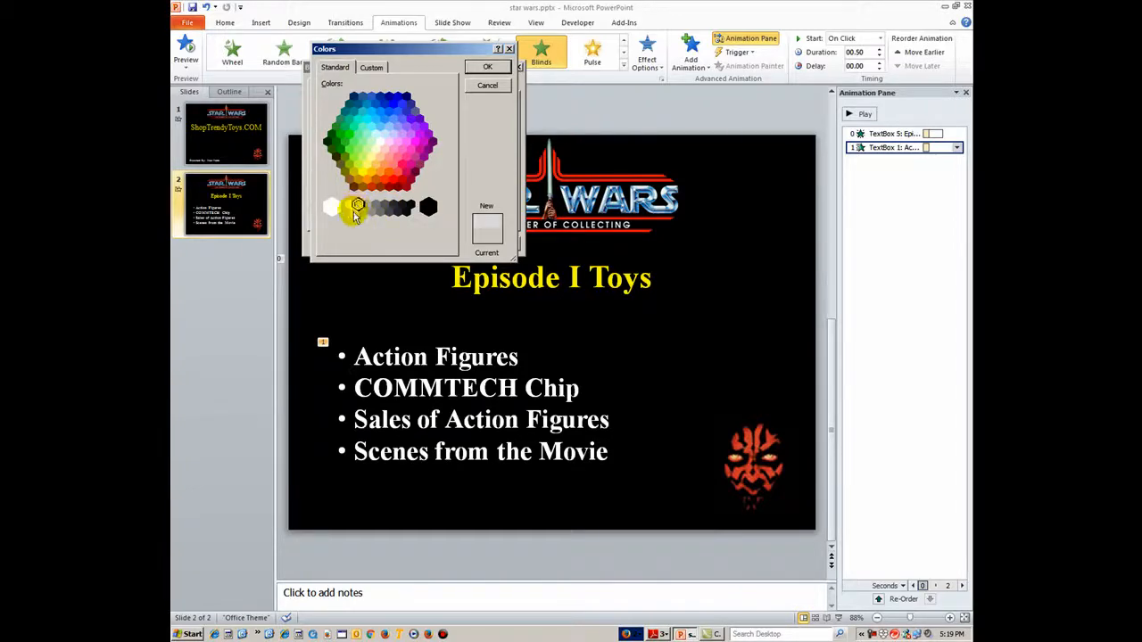
left_click(365, 206)
left_click(362, 213)
left_click(357, 208)
left_click(361, 213)
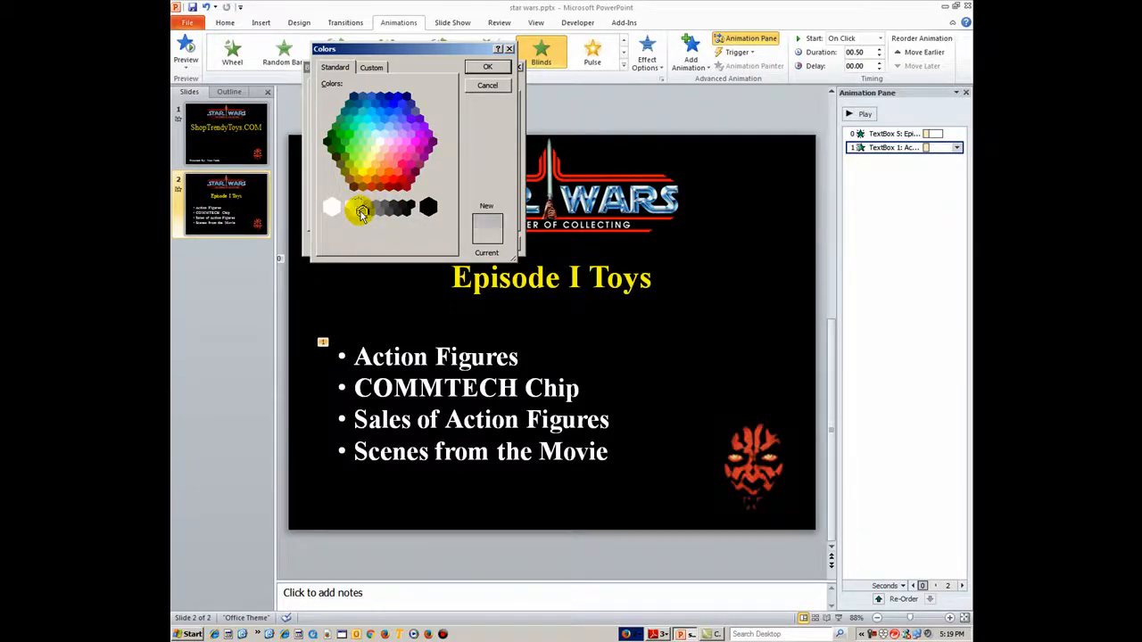
left_click(357, 206)
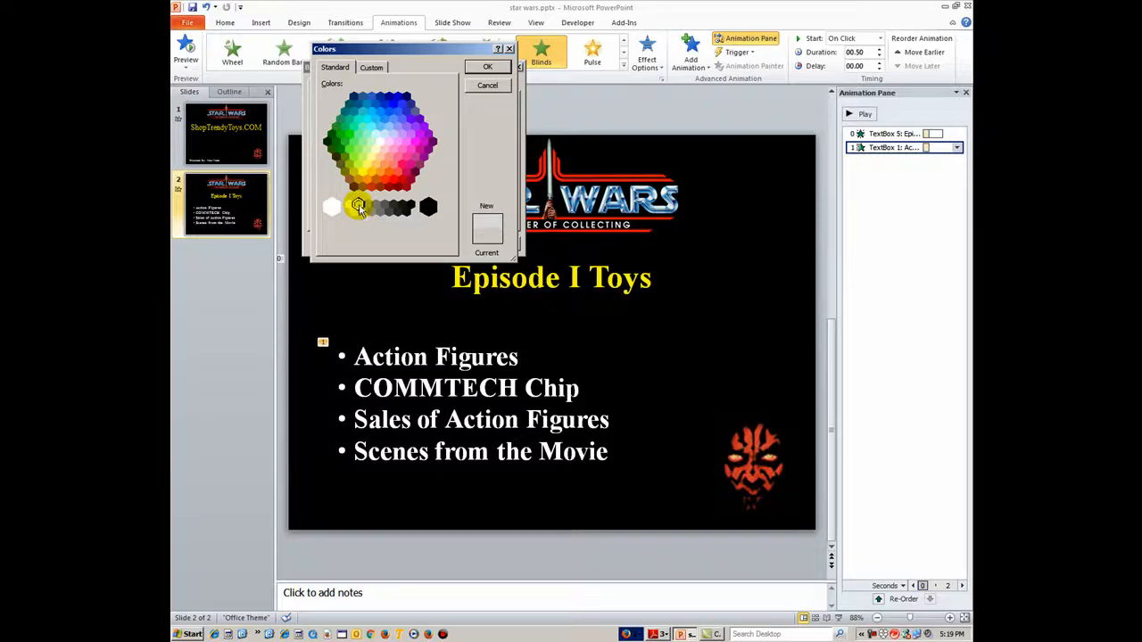
left_click(487, 69)
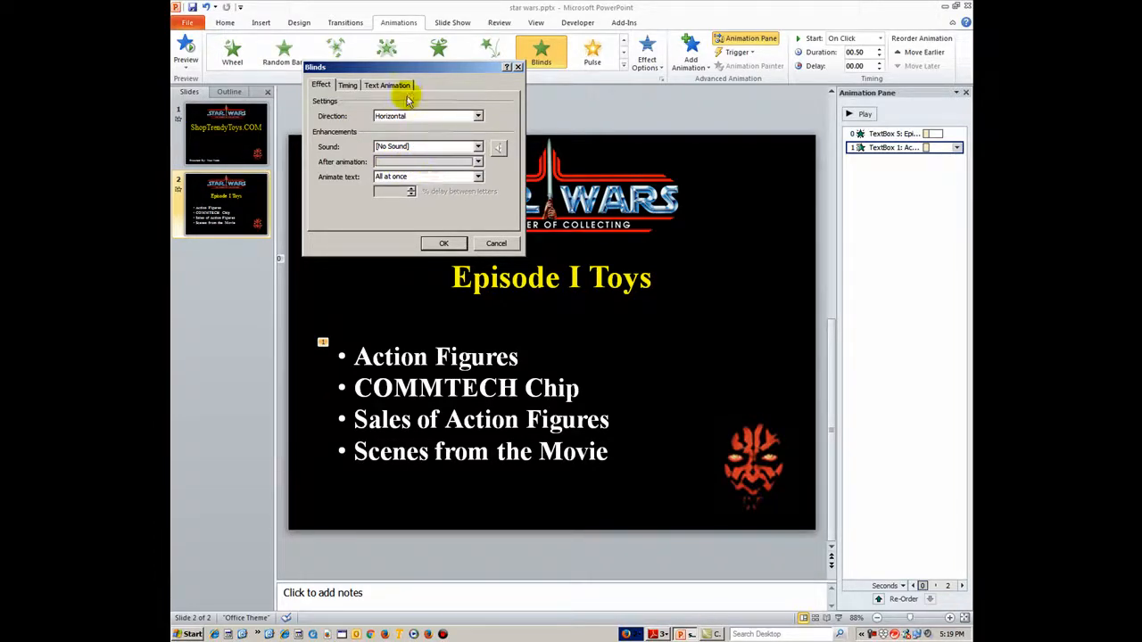
Group the bulleted list's animation text By 1st Level Paragraphs and apply the effect settings
left_click(380, 84)
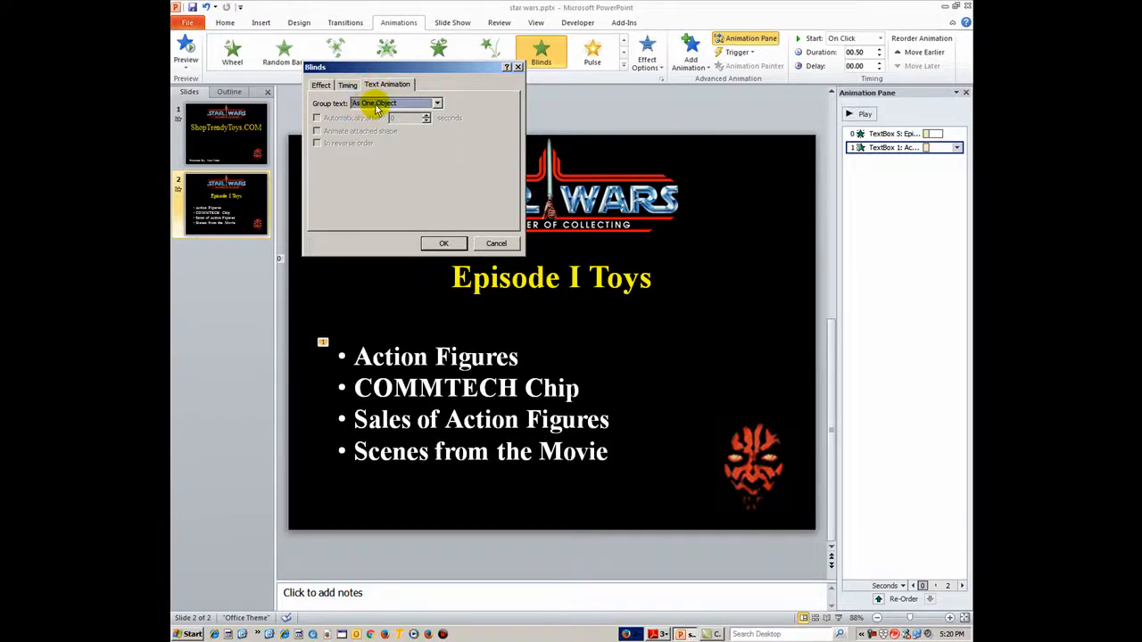
left_click(437, 103)
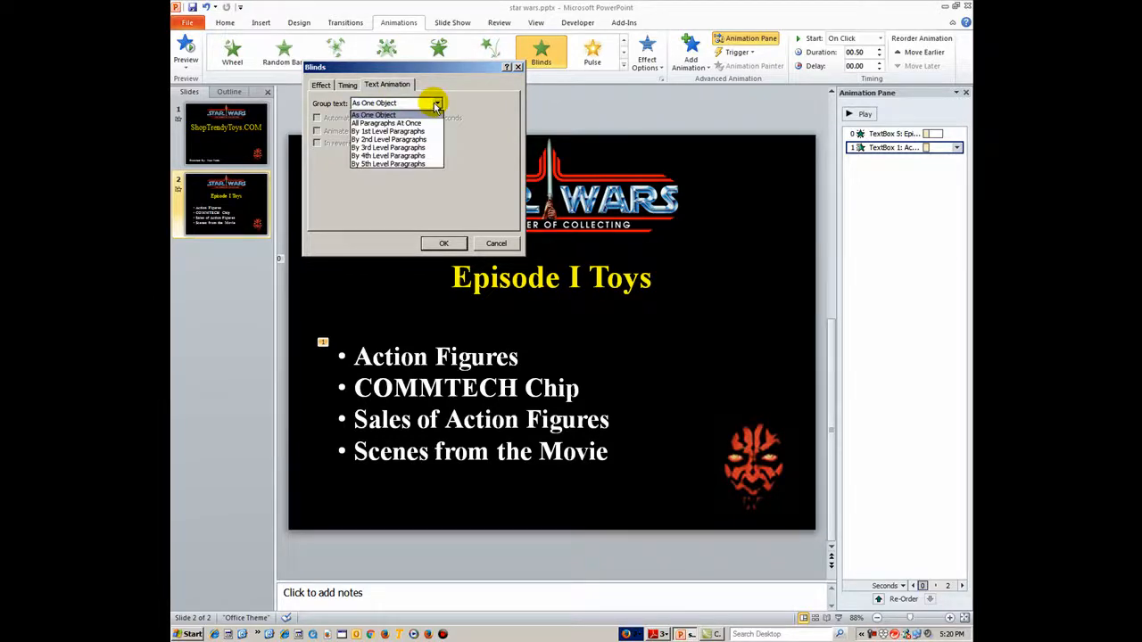
left_click(400, 132)
left_click(439, 244)
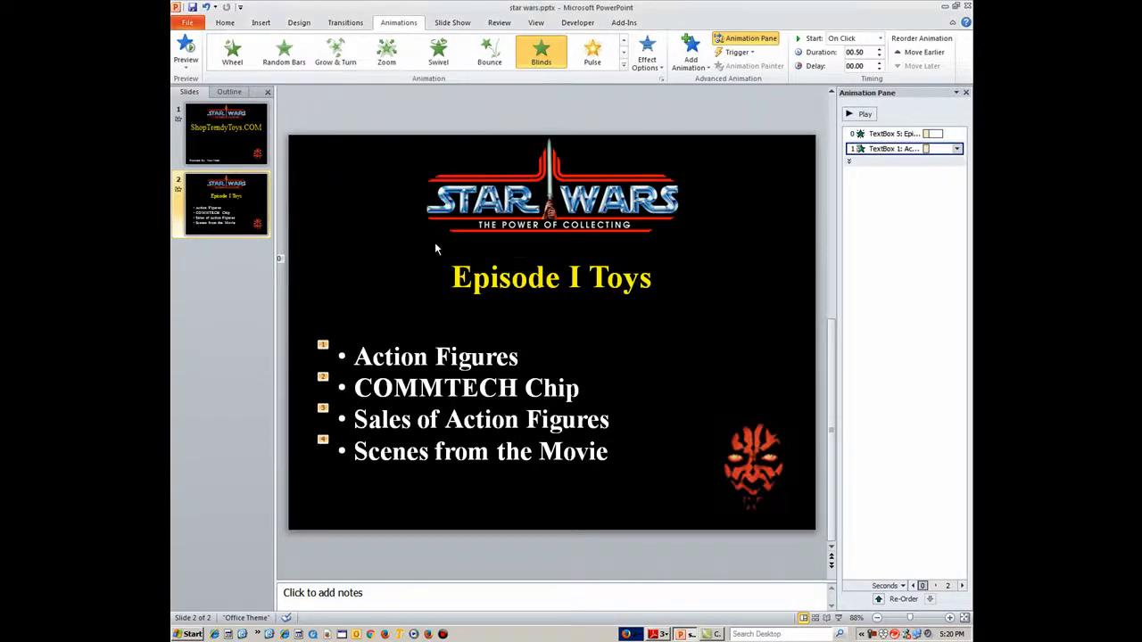
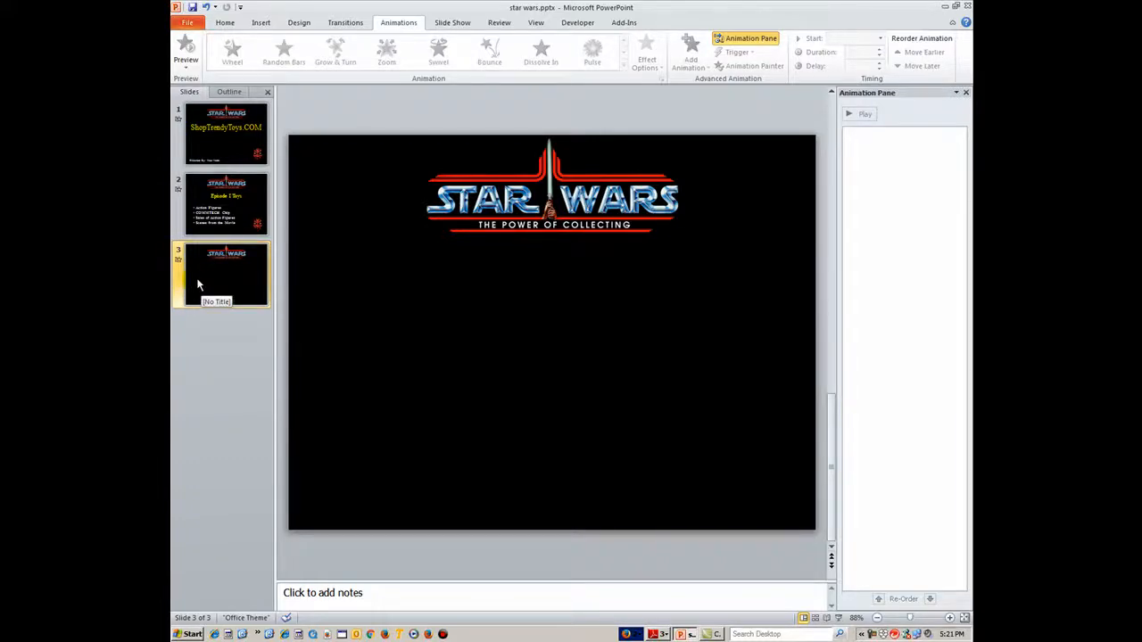
Paste copies of the slide containing only the logo until the presentation has ten slides, and return to slide 3
key("ctrl+v")
key("ctrl+v")
key("ctrl+v")
key("ctrl+v")
key("ctrl+v")
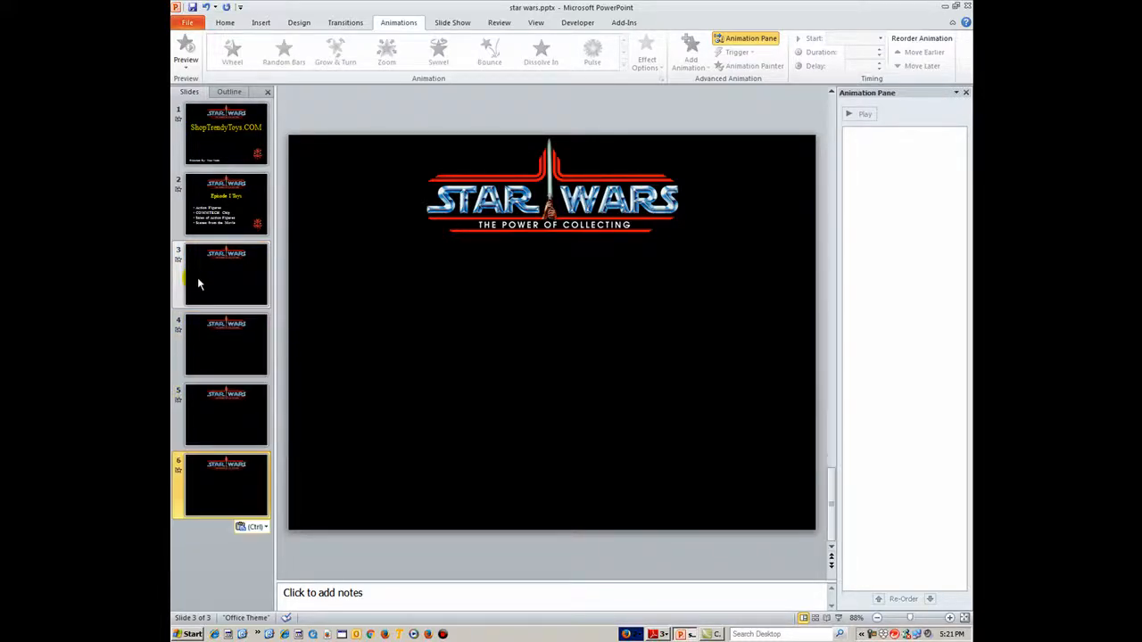
key("ctrl+v")
key("ctrl+v")
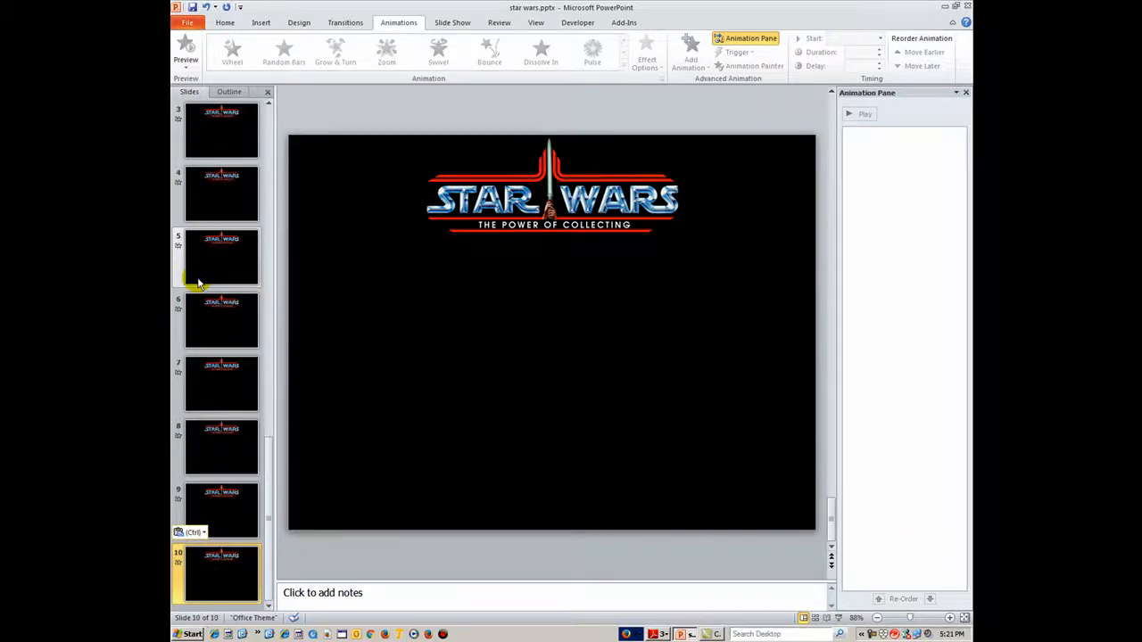
scroll(245, 343, "up", 2)
left_click(221, 261)
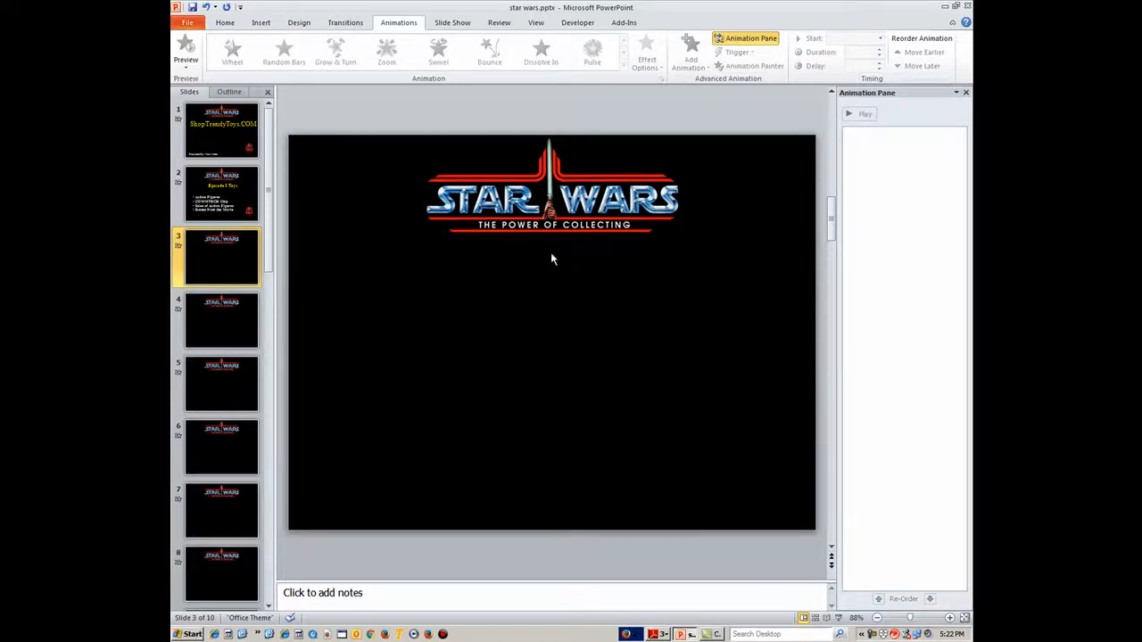
Copy the "Episode I Toys" title text box from slide 2 and paste it onto slide 3
left_click_drag(264, 255, 259, 232)
left_click(245, 210)
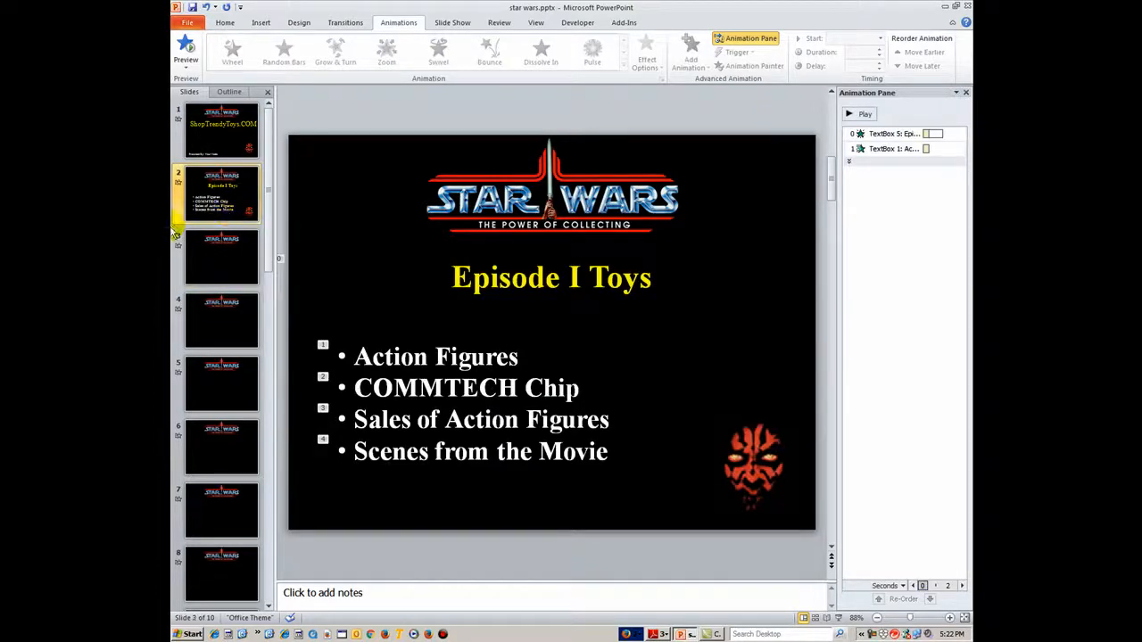
left_click(490, 279)
left_click(424, 254)
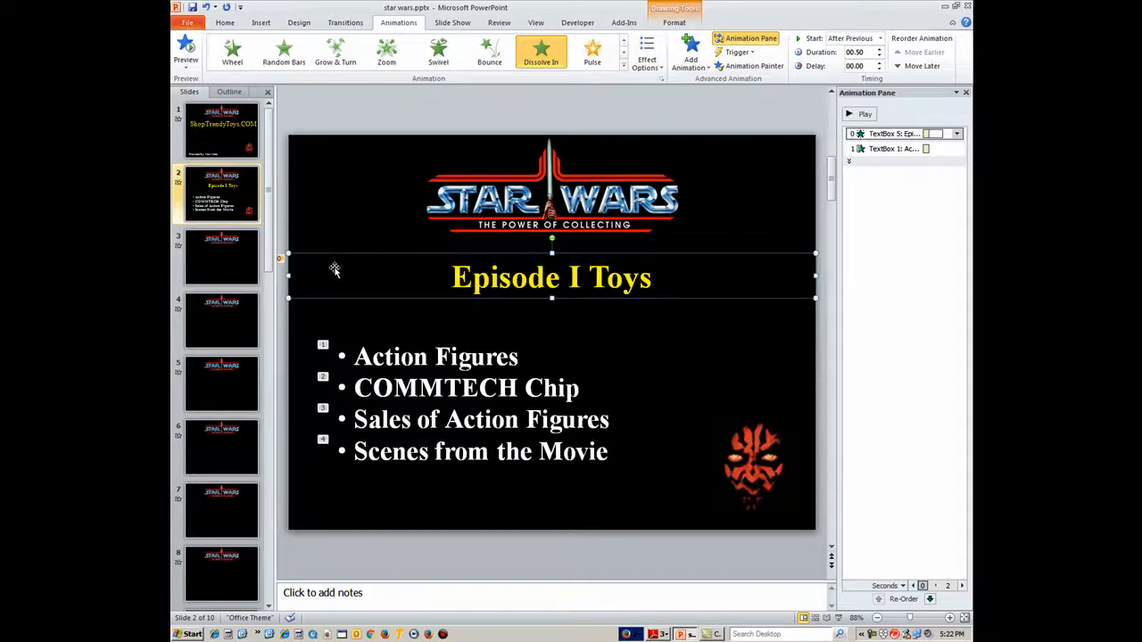
left_click(237, 262)
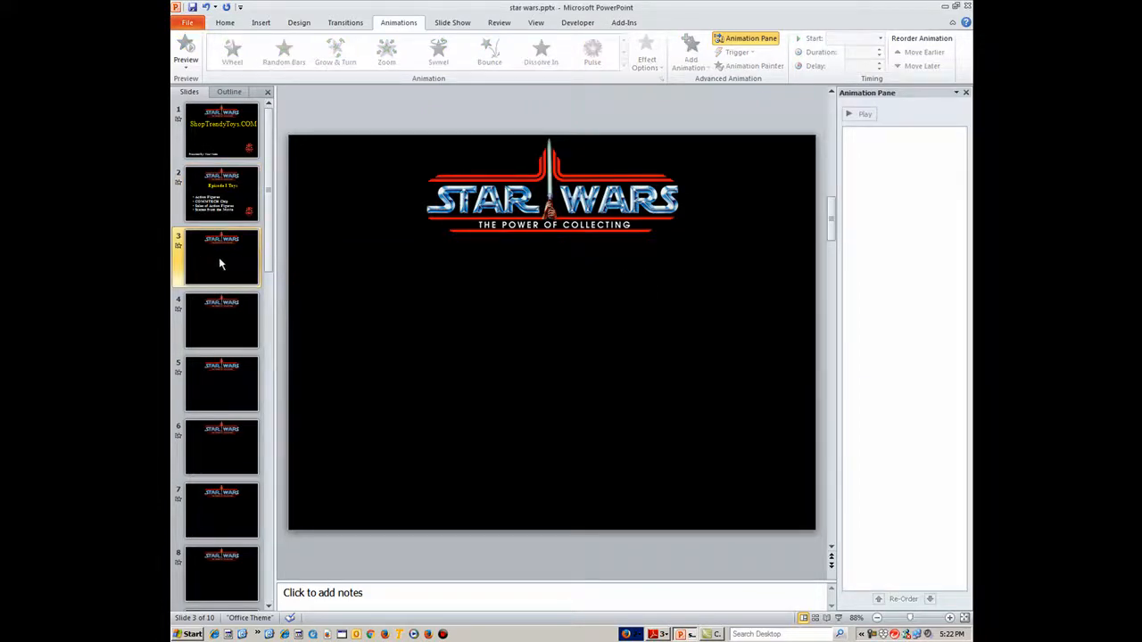
key("ctrl+v")
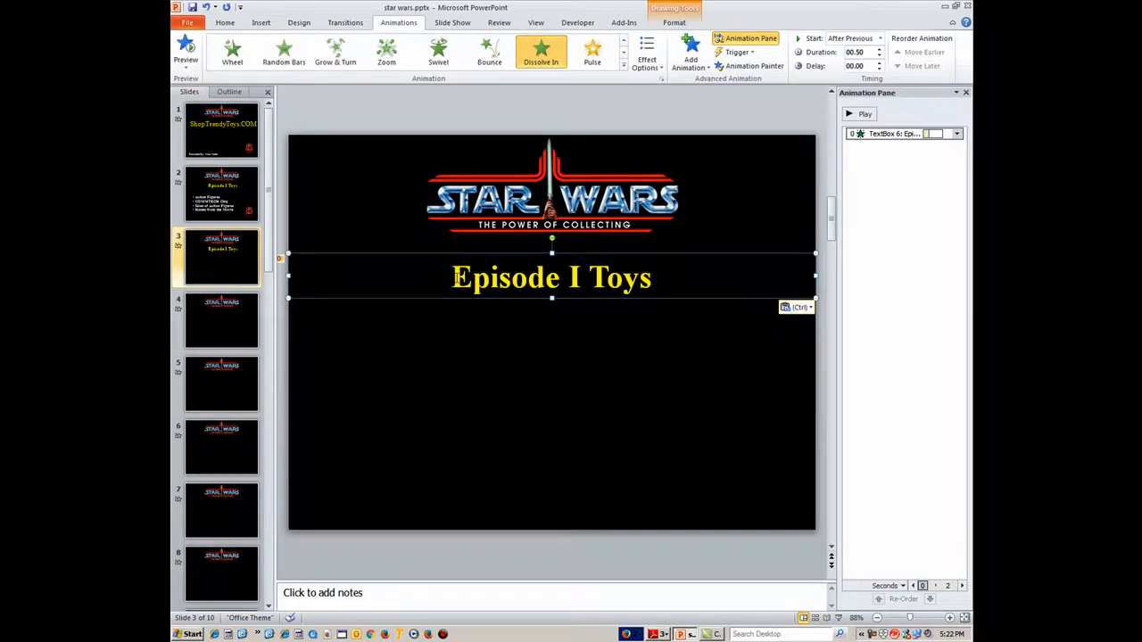
Replace the pasted title text on slide 3 with "Queen Amidala" and deselect the text box
left_click_drag(456, 278, 640, 286)
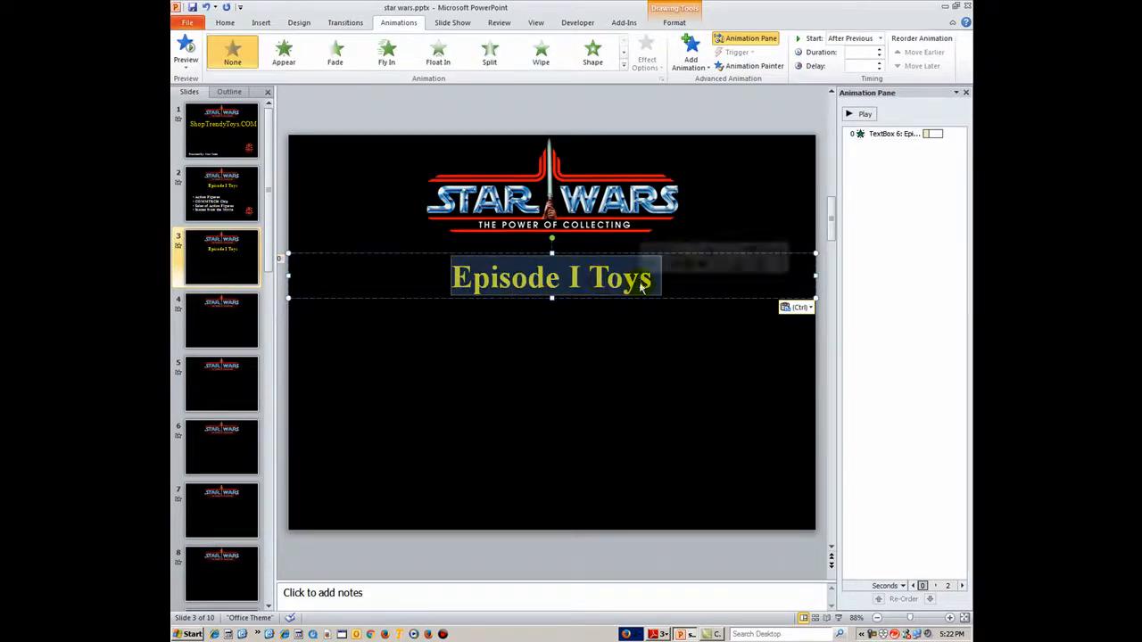
type("Q")
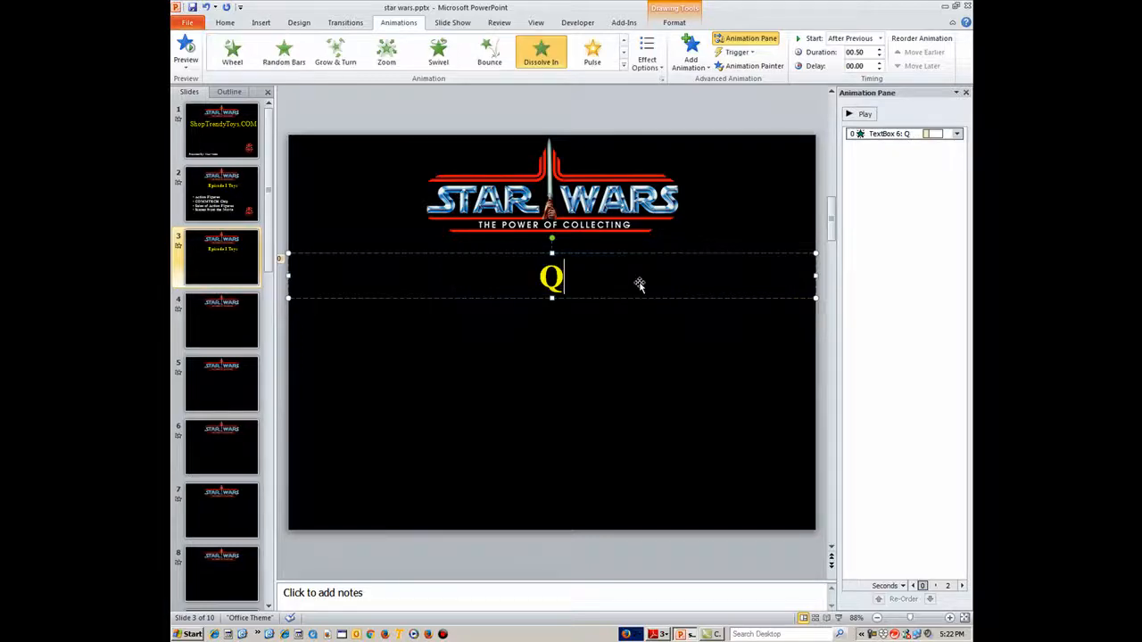
type("ueen Amidala")
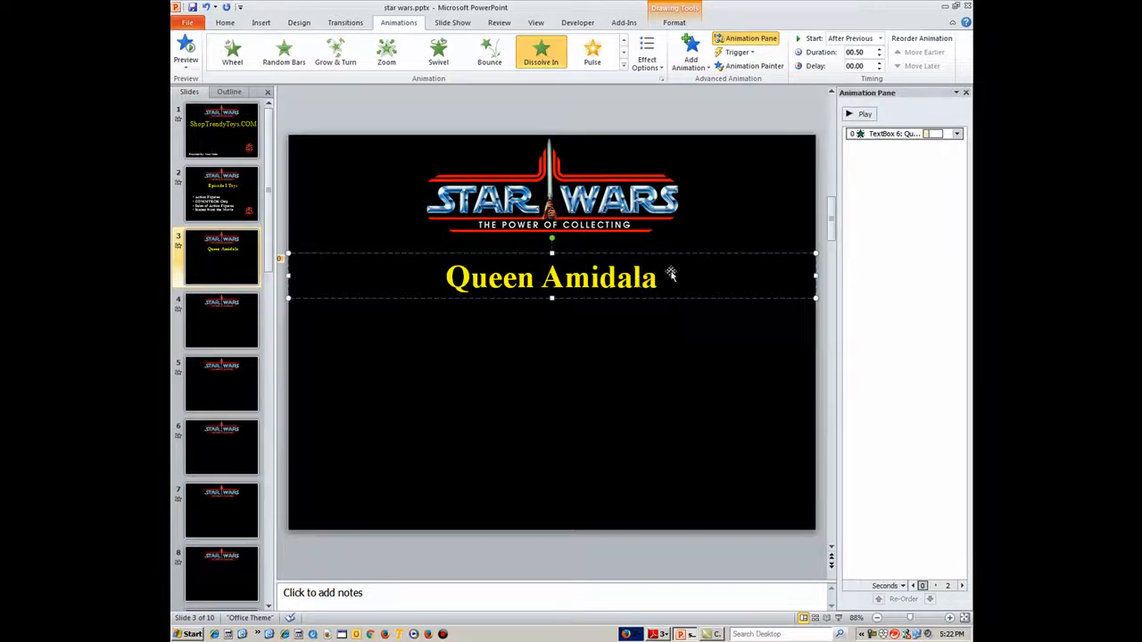
left_click(888, 133)
left_click(522, 321)
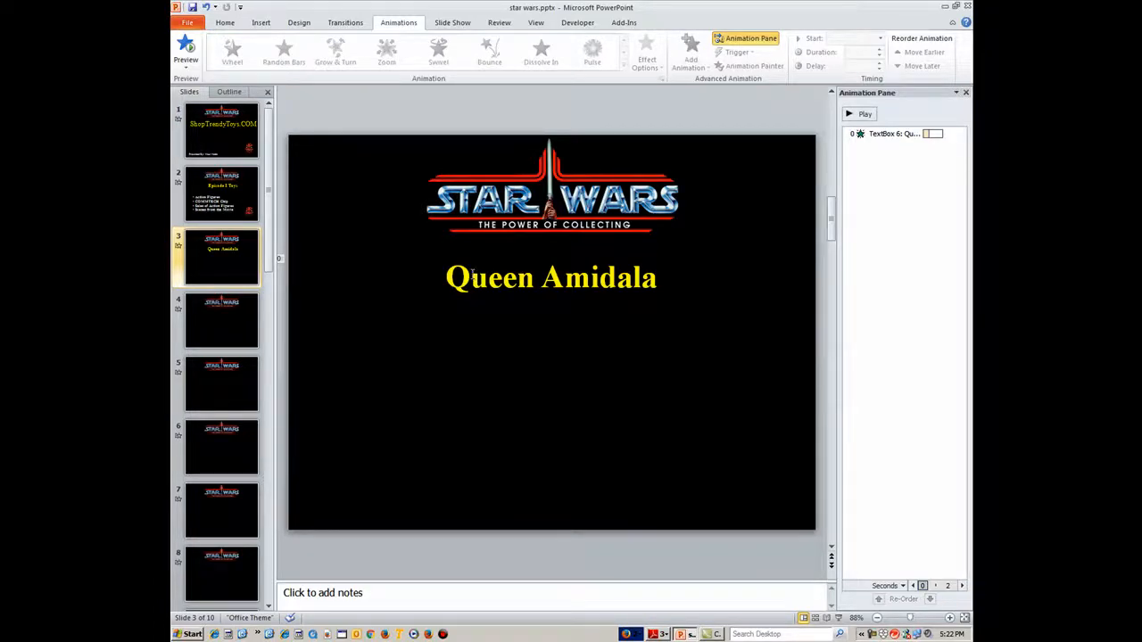
Move the "Queen Amidala" title slightly up so it sits just beneath the Star Wars logo
left_click(539, 284)
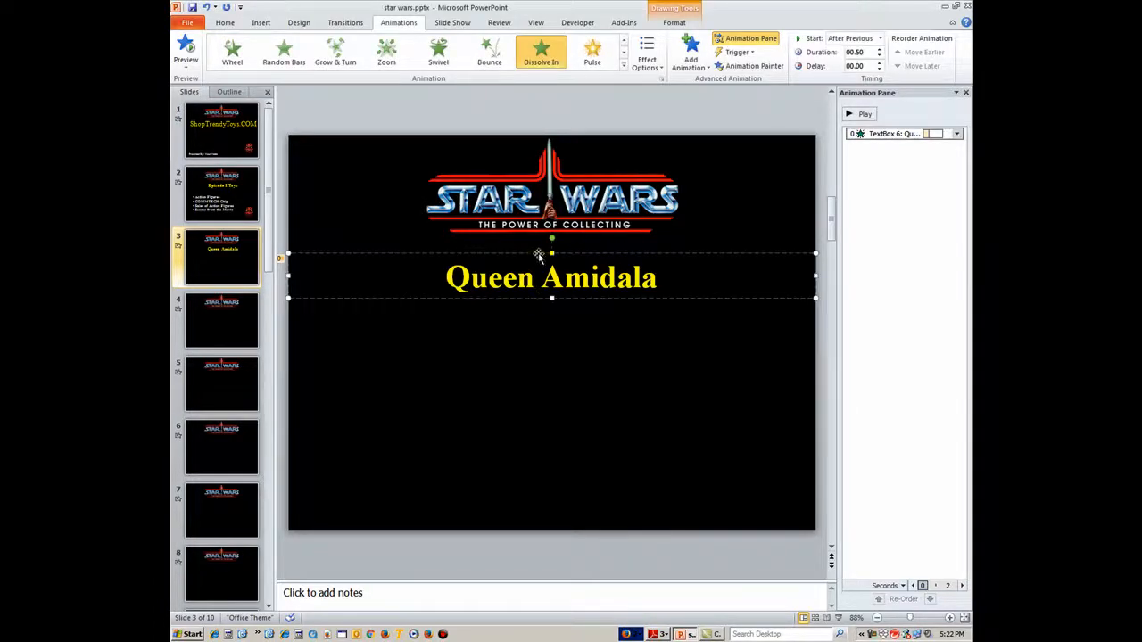
left_click_drag(541, 260, 540, 241)
left_click(504, 325)
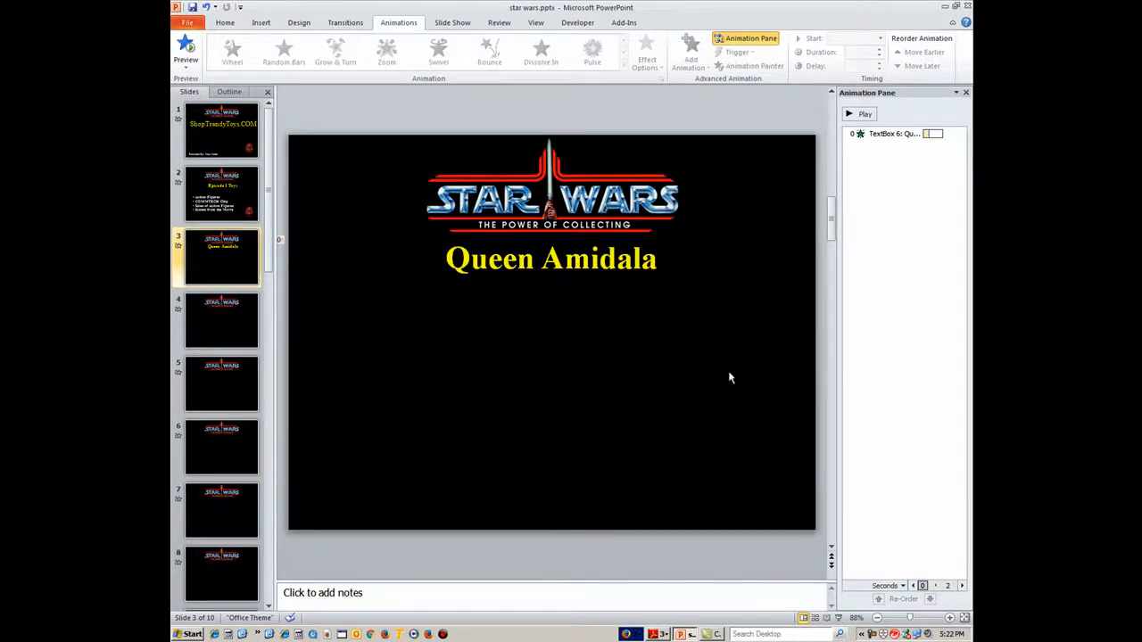
Insert the picture "Queen Amidala Figure.jpg" on slide 3 and place it in the slide's lower-right area
left_click(260, 22)
left_click(214, 52)
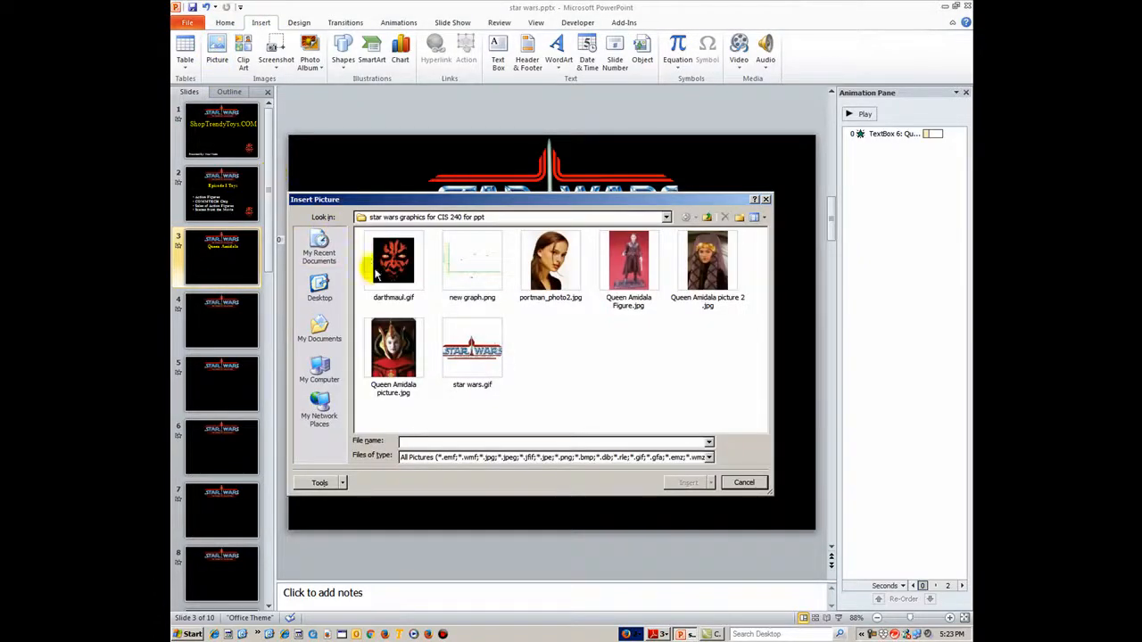
left_click(625, 283)
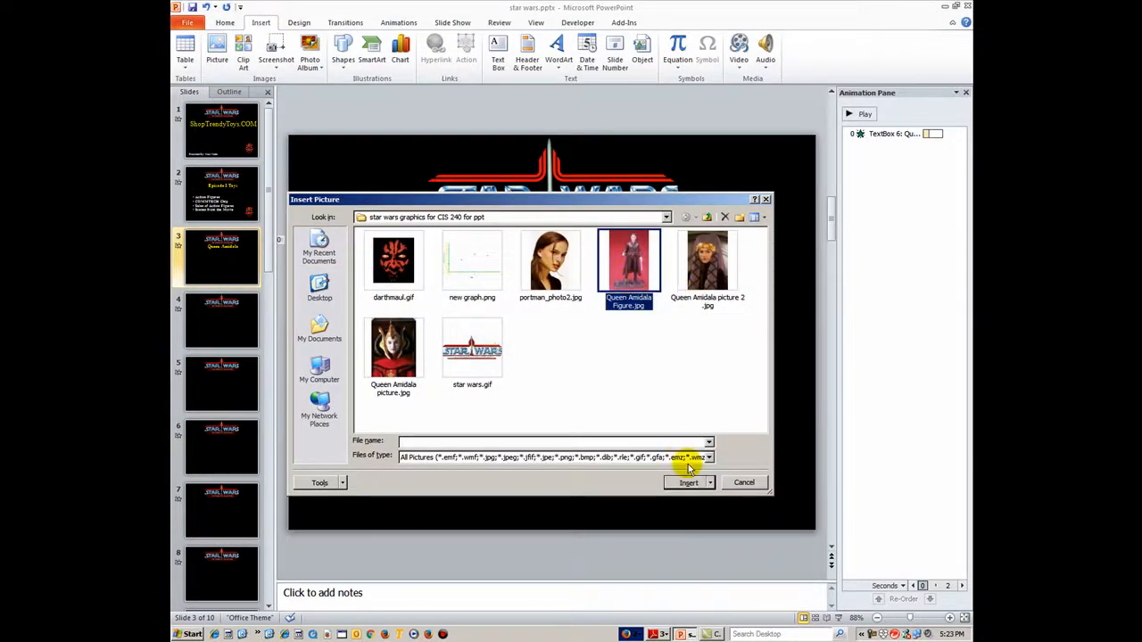
left_click(687, 483)
left_click_drag(576, 342, 700, 424)
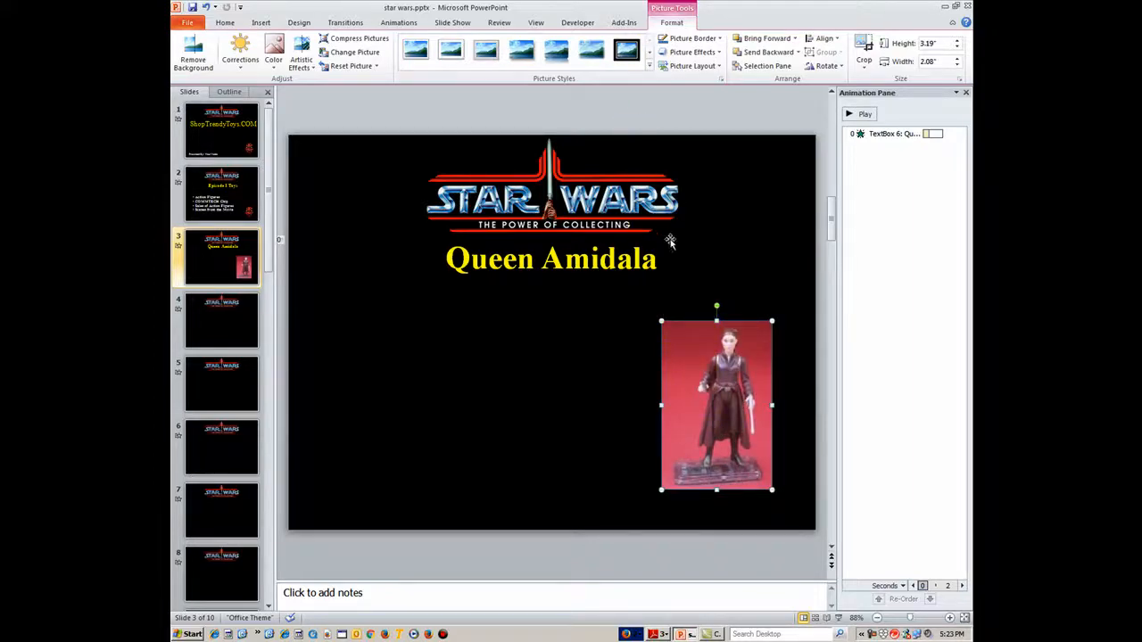
Give the Queen Amidala figure picture a light gray border with a 4½ pt weight
left_click(699, 41)
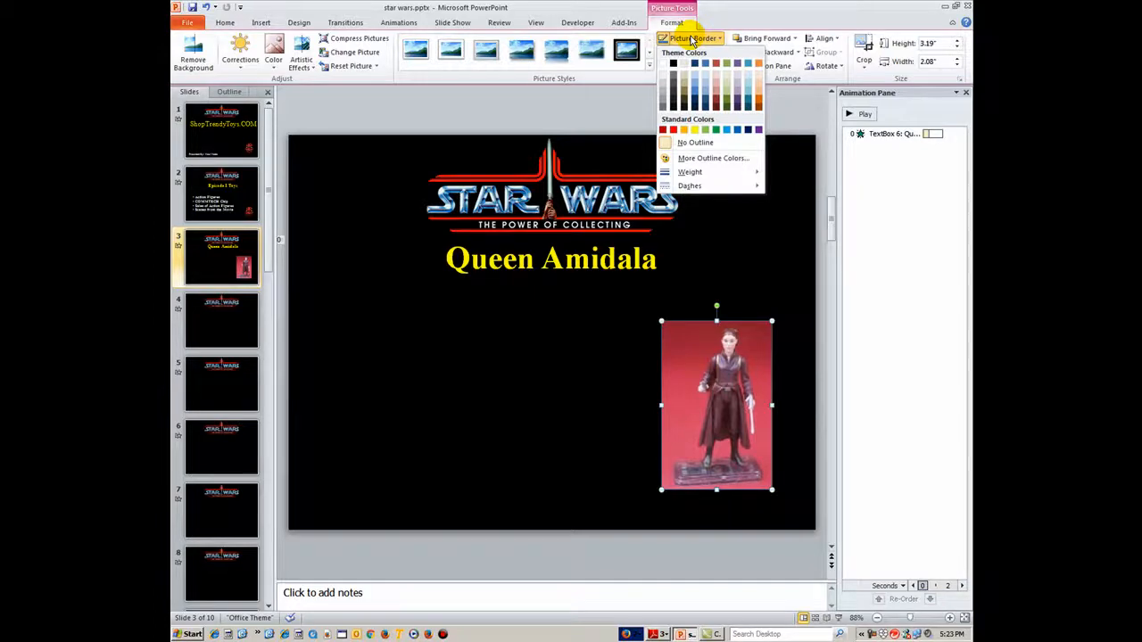
left_click(662, 107)
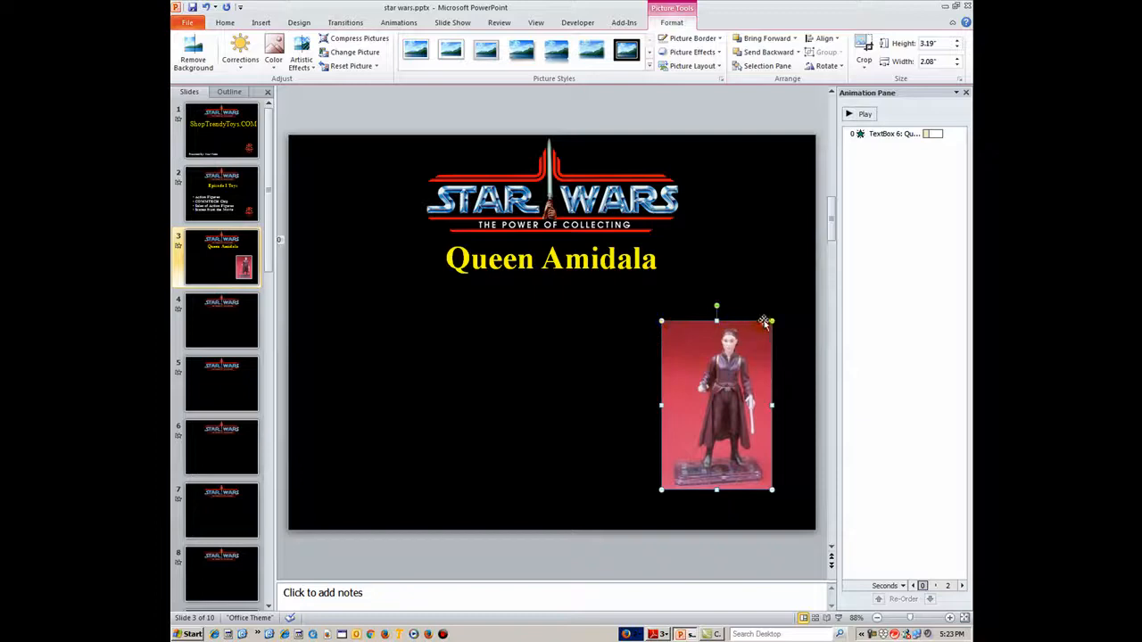
left_click(687, 39)
mouse_move(692, 173)
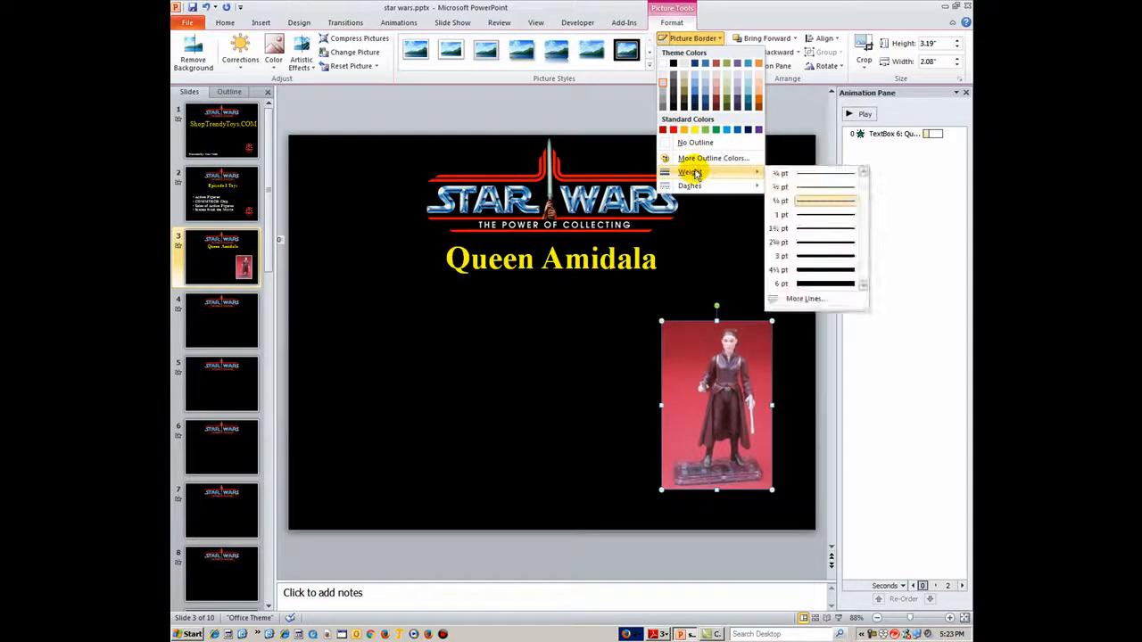
left_click(776, 271)
left_click(684, 404)
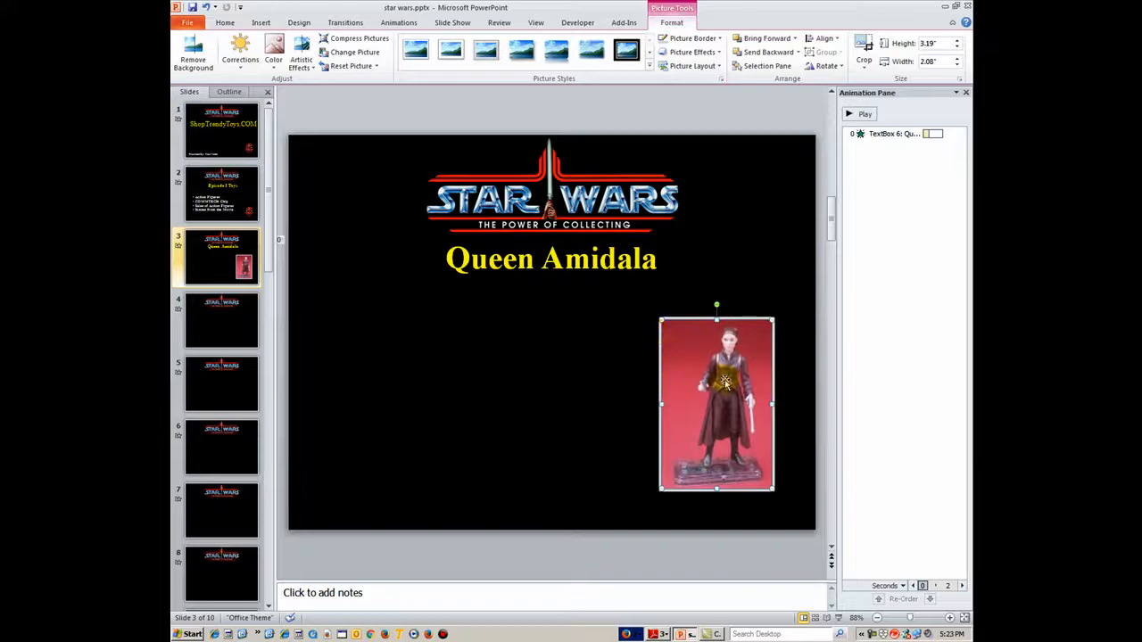
Add a Wipe entrance animation to the Queen Amidala figure picture on slide 3
left_click(399, 22)
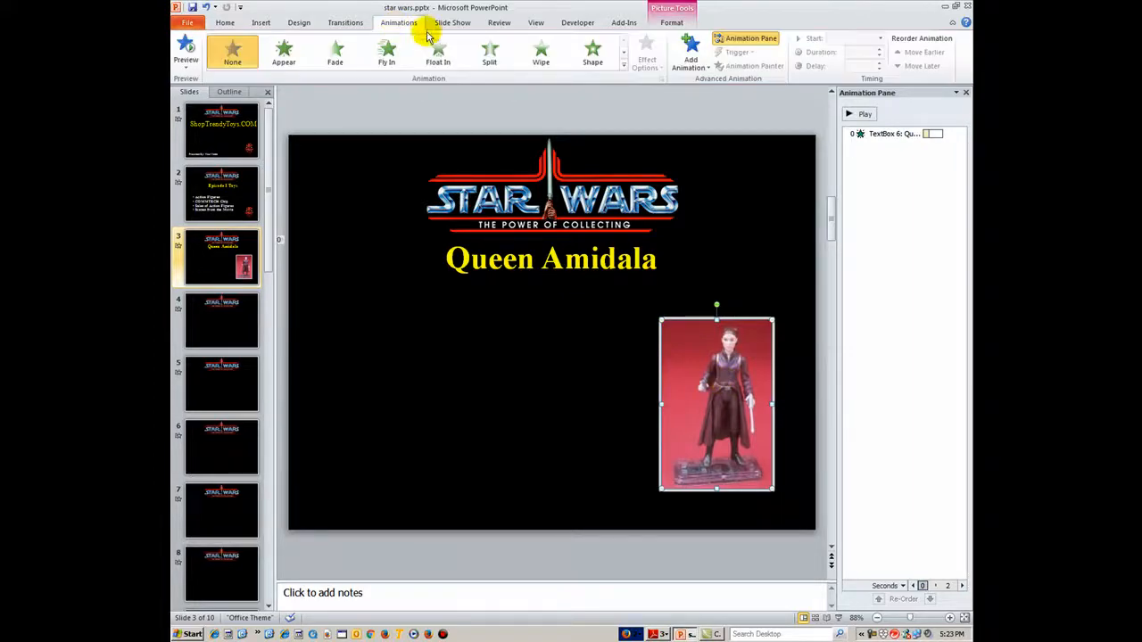
left_click(690, 55)
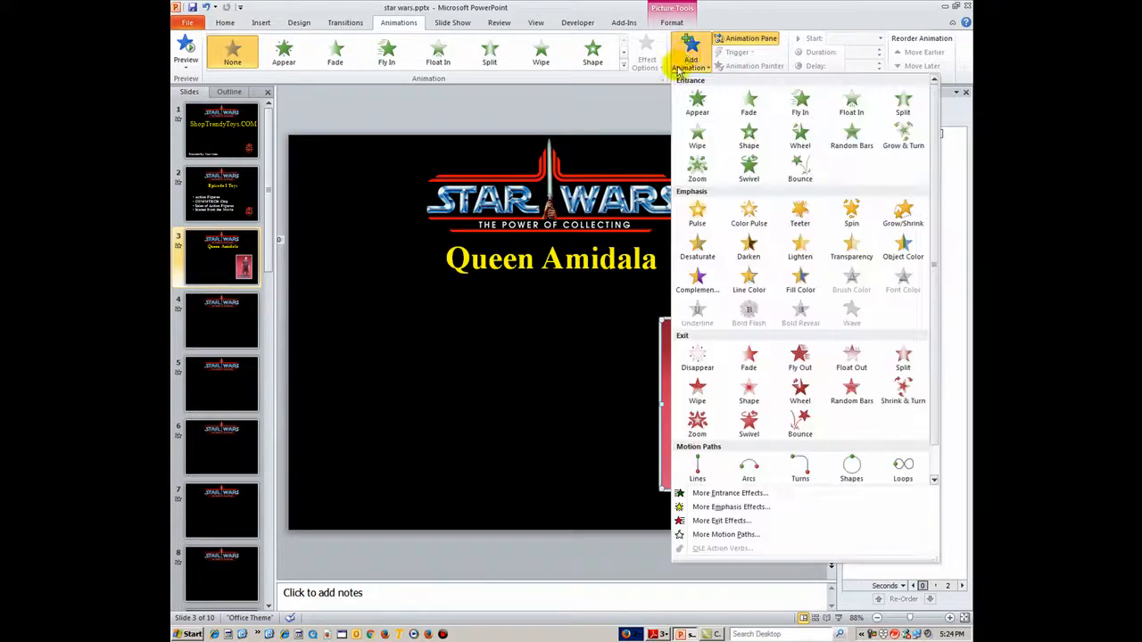
left_click(689, 139)
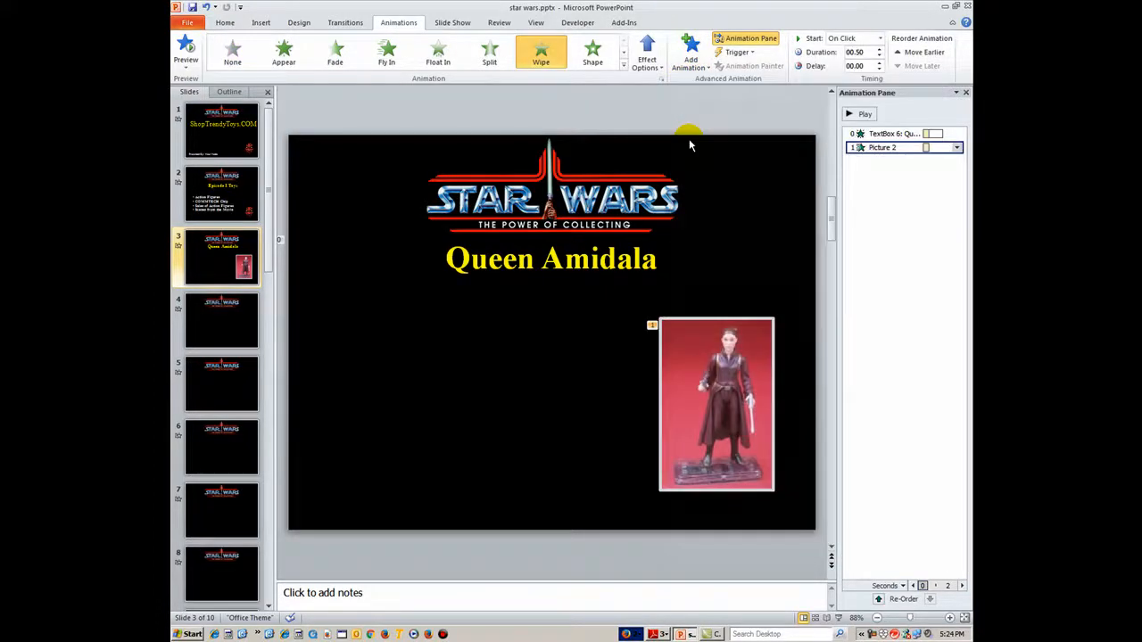
Set the figure picture's Wipe animation to come From Top and start After Previous
left_click(646, 56)
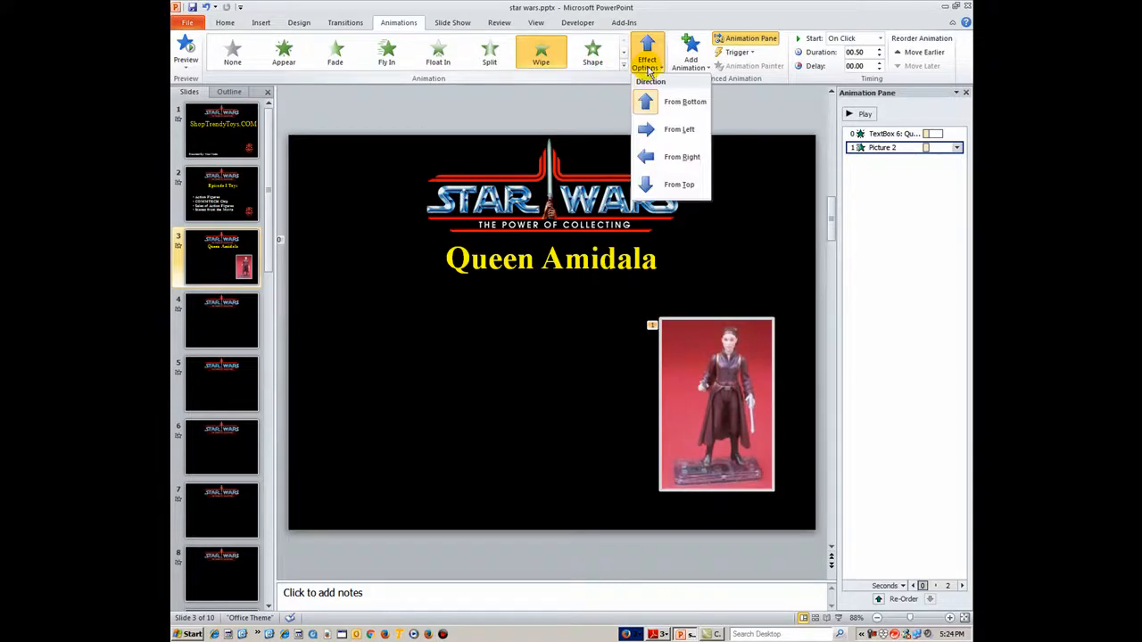
left_click(655, 186)
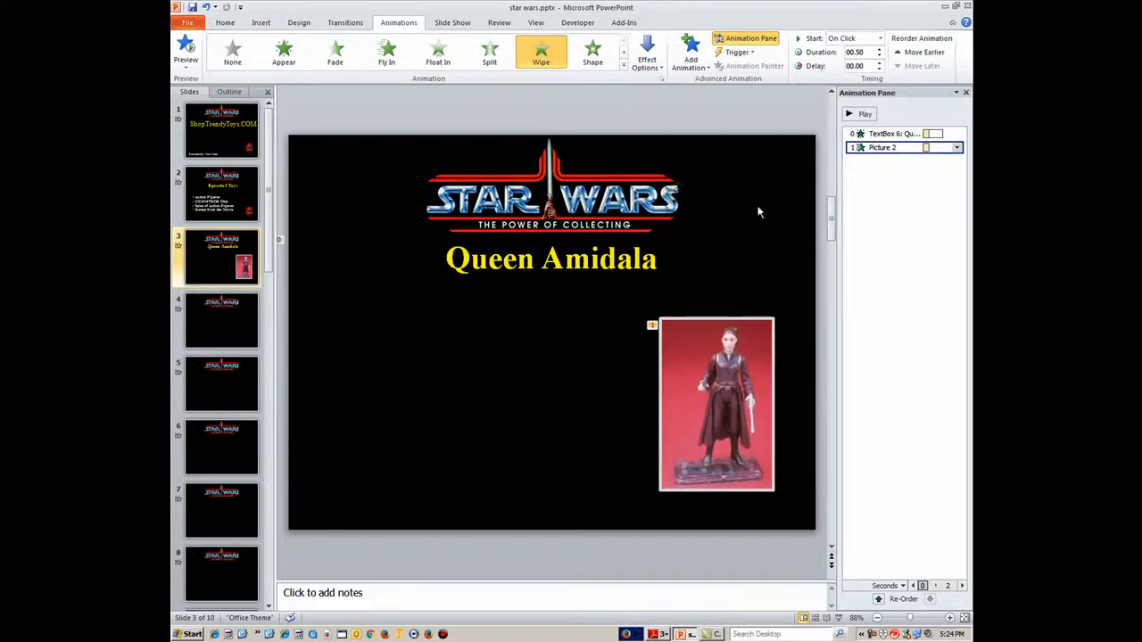
left_click(956, 147)
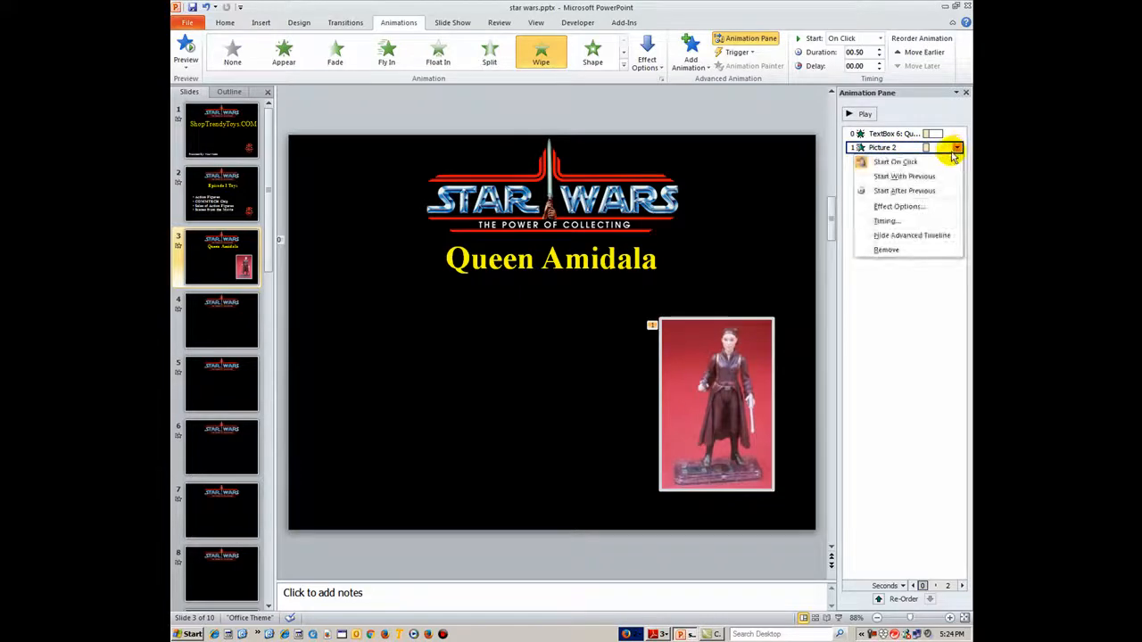
left_click(914, 191)
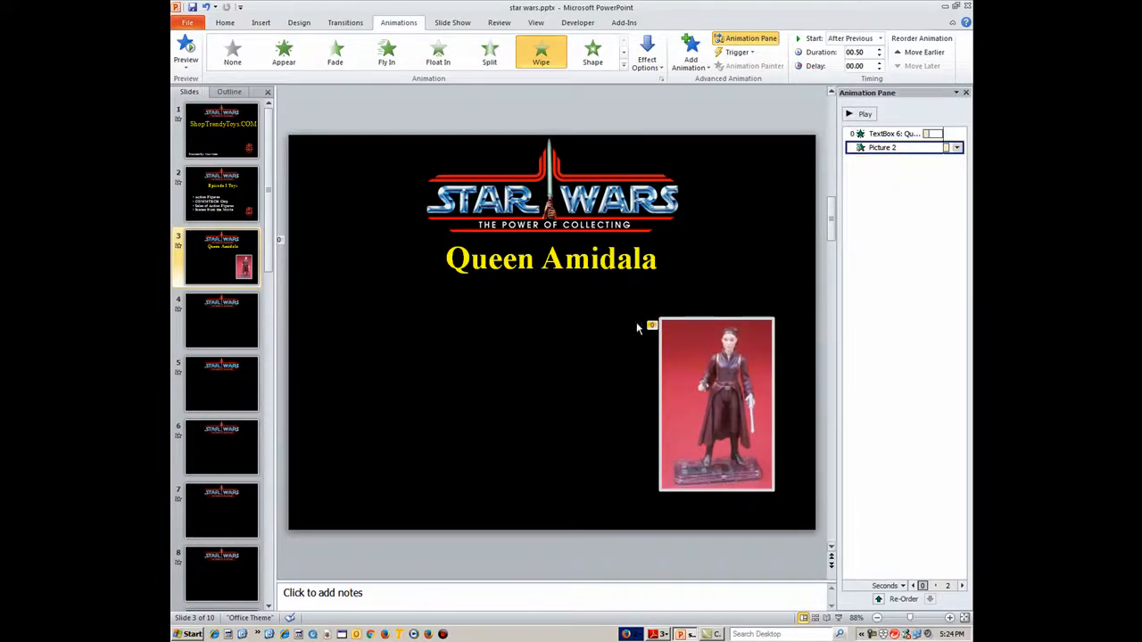
left_click(662, 387)
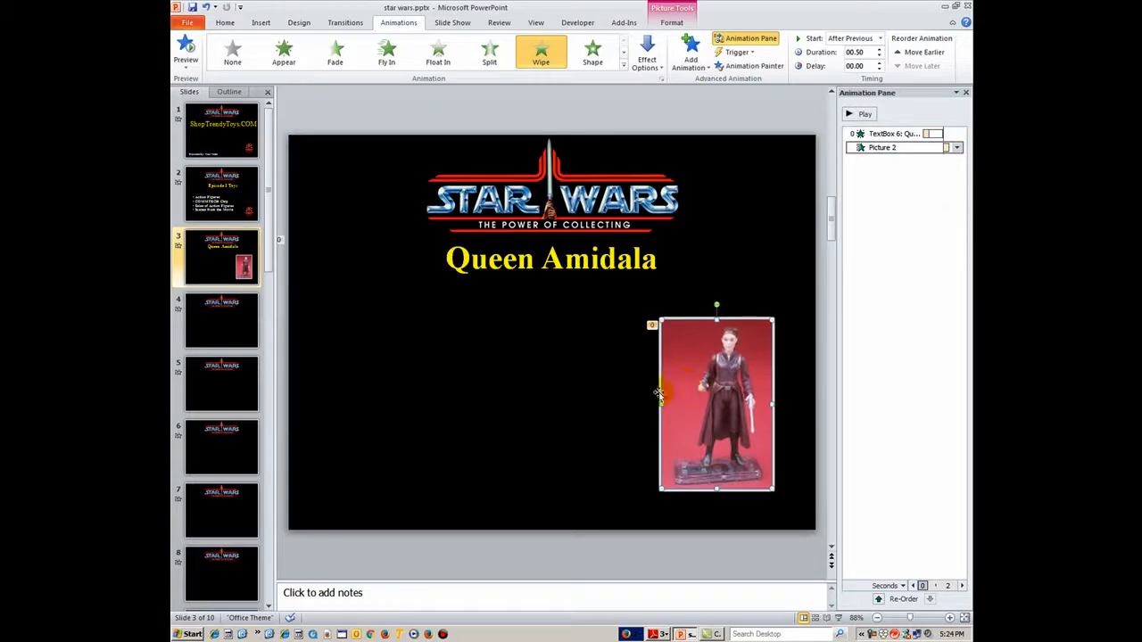
left_click(366, 370)
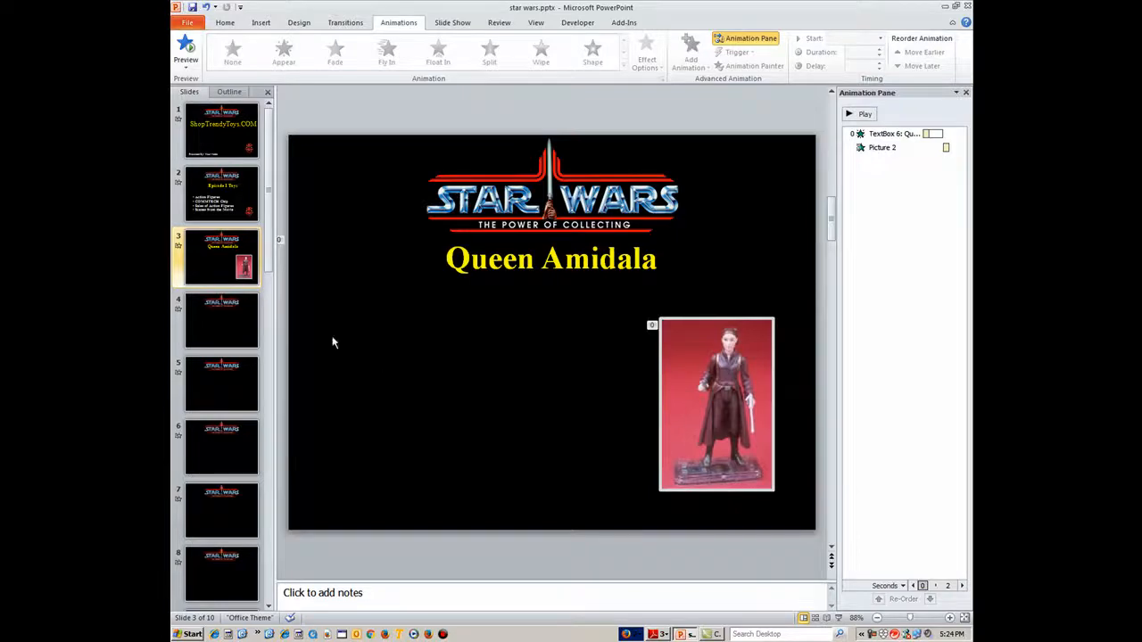
Draw a text box below the title, left of the figure picture, with bold 28 pt Times New Roman text
left_click(259, 23)
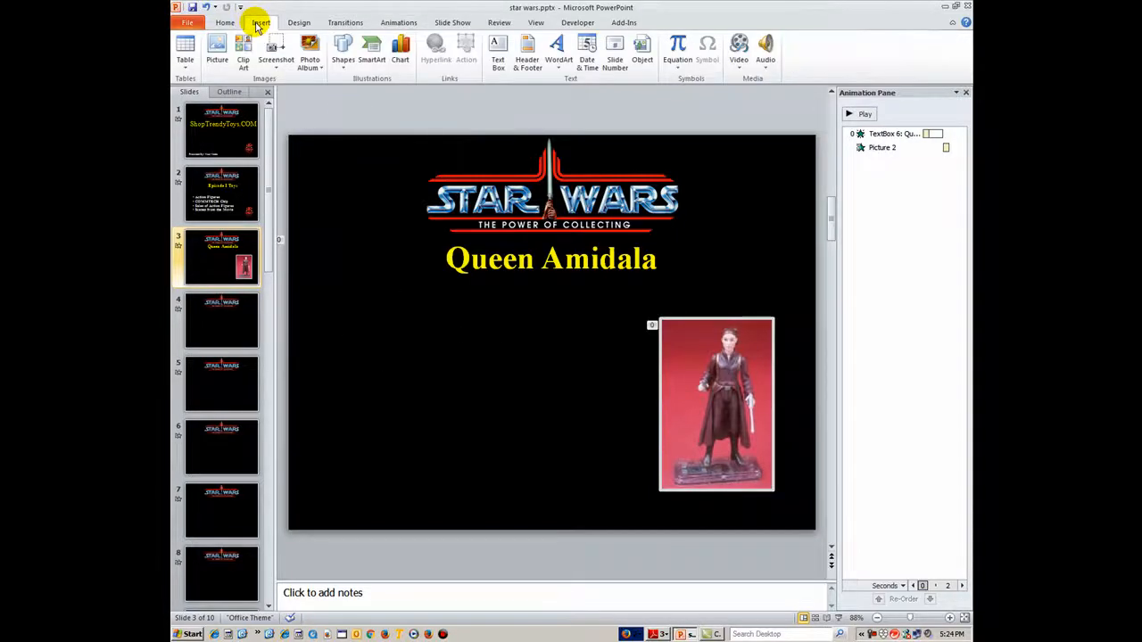
left_click(496, 63)
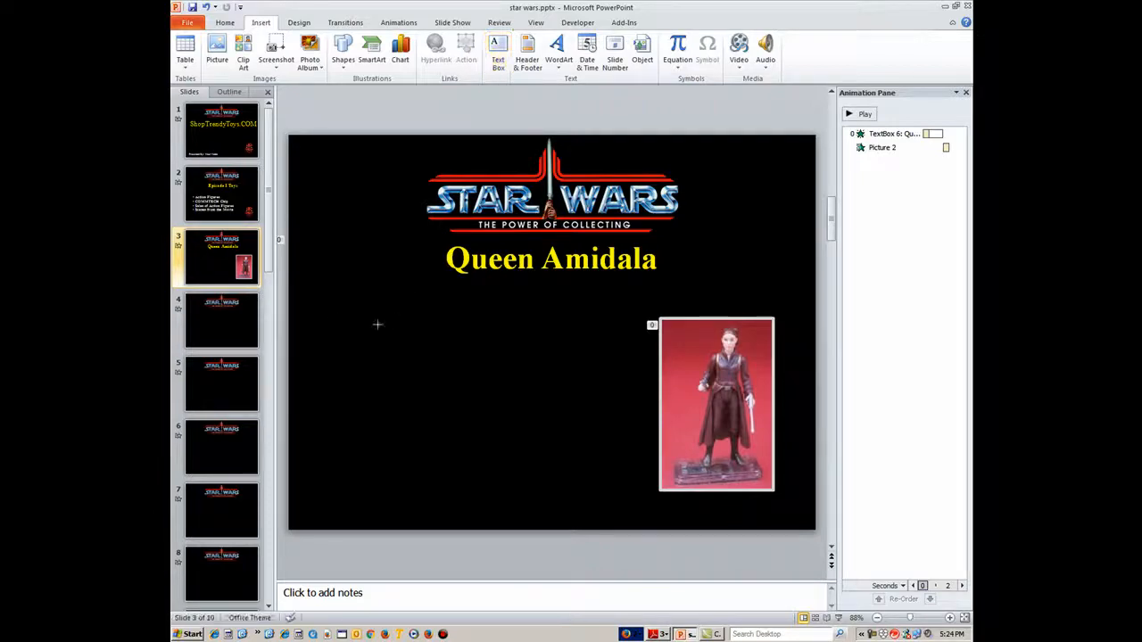
left_click_drag(323, 310, 483, 328)
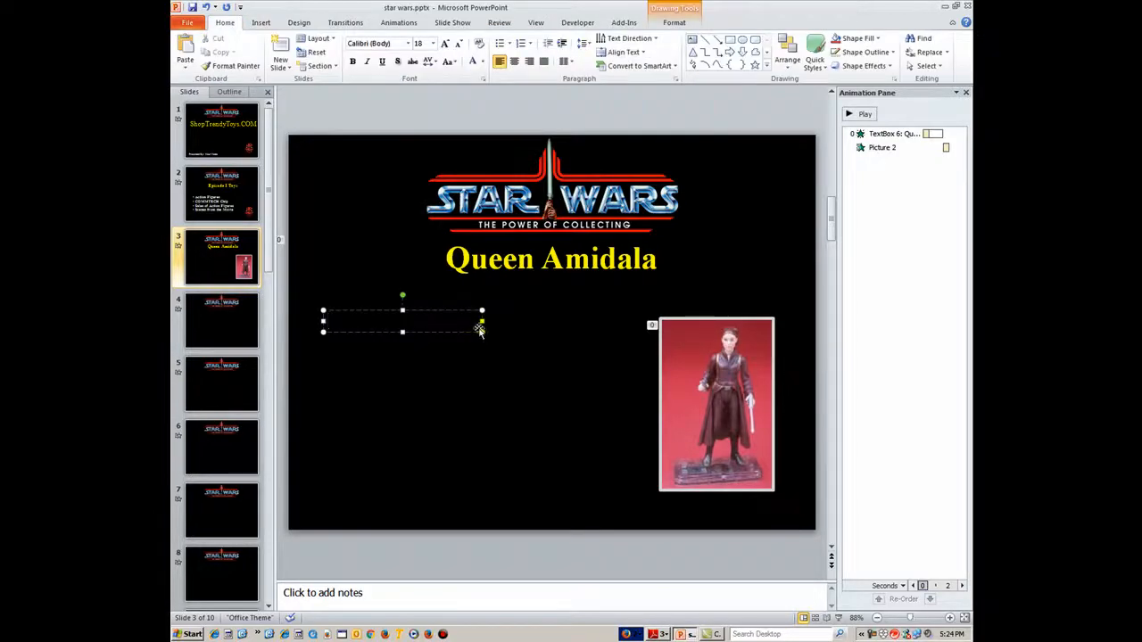
left_click(408, 44)
left_click(408, 112)
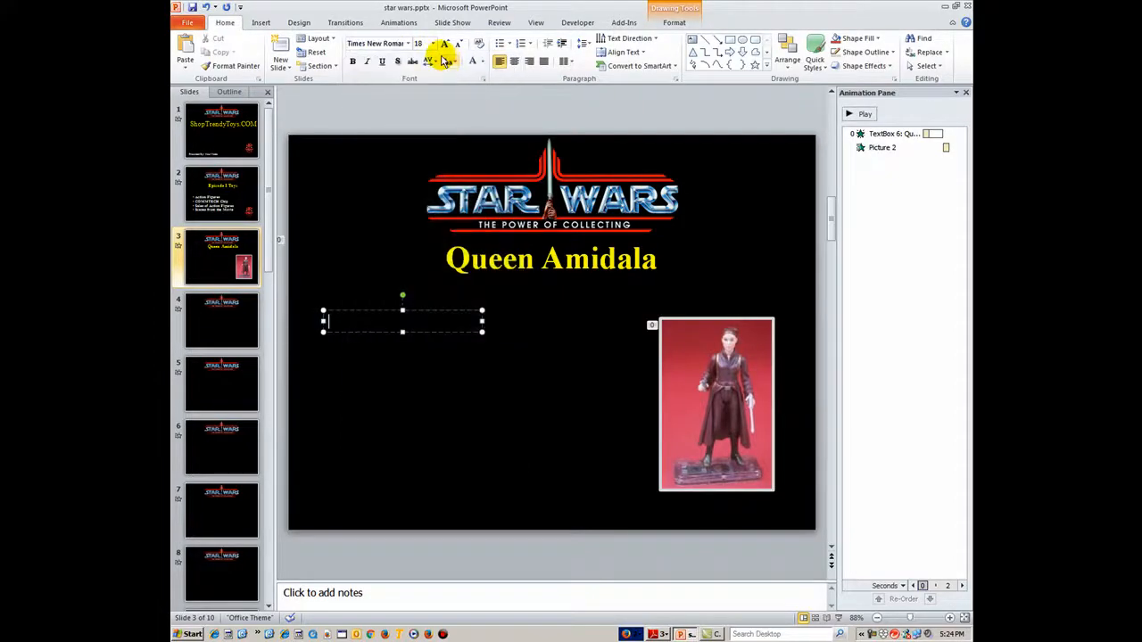
left_click(433, 44)
left_click(419, 174)
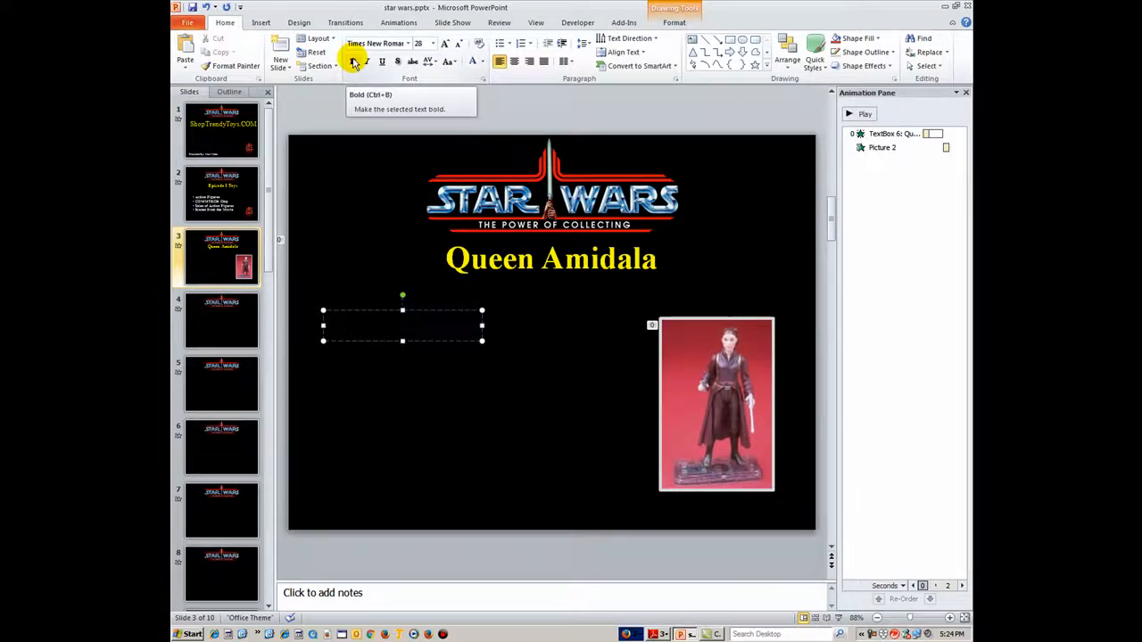
left_click(354, 63)
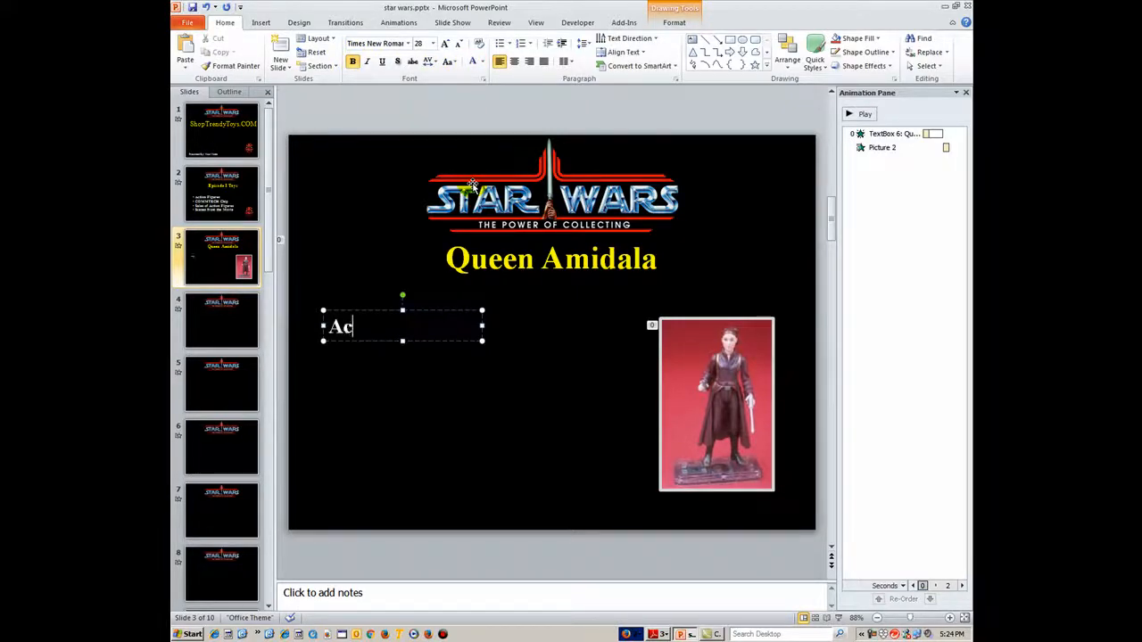
Enter "Actress: Natalie Portman" in the text box, widen it to fit one line and shift it slightly left
type("ss:  Natalie")
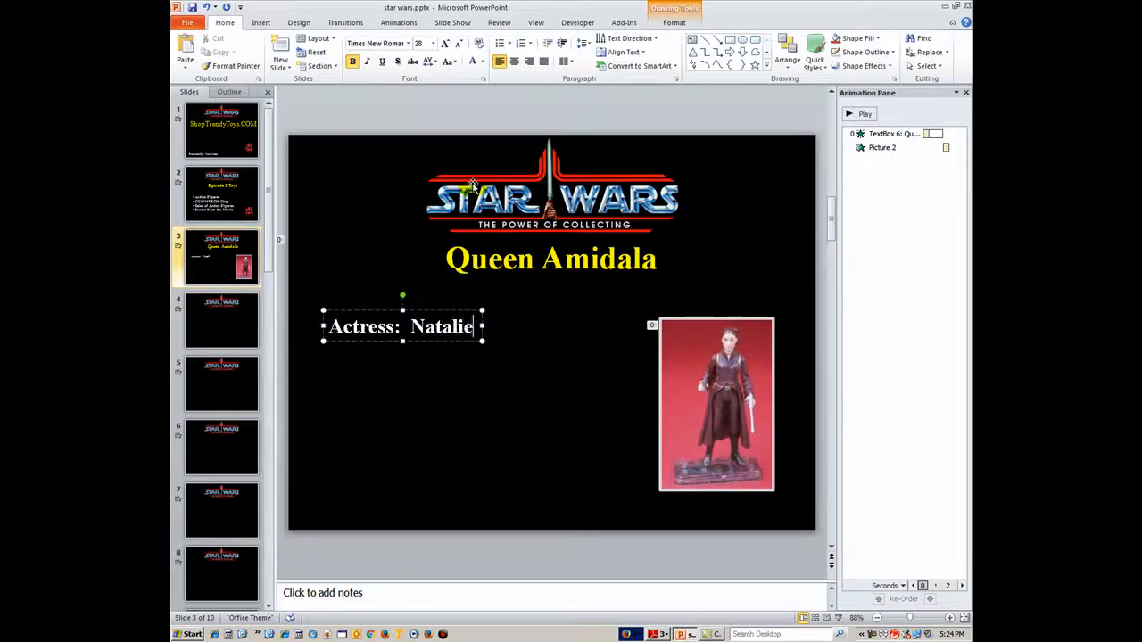
type(" Portman")
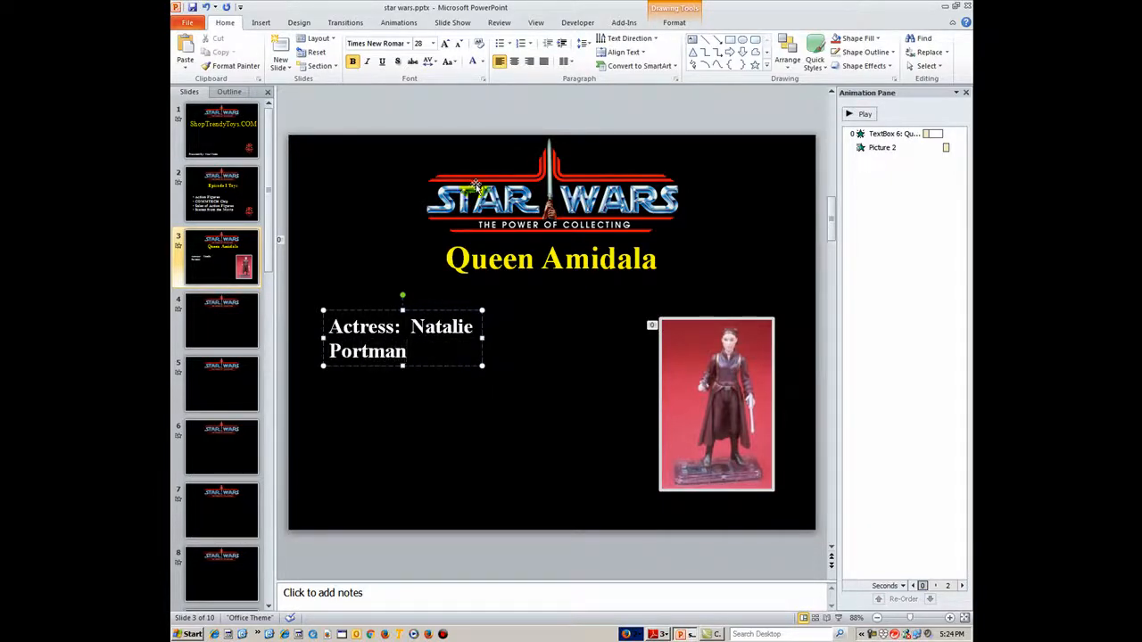
left_click_drag(482, 337, 587, 337)
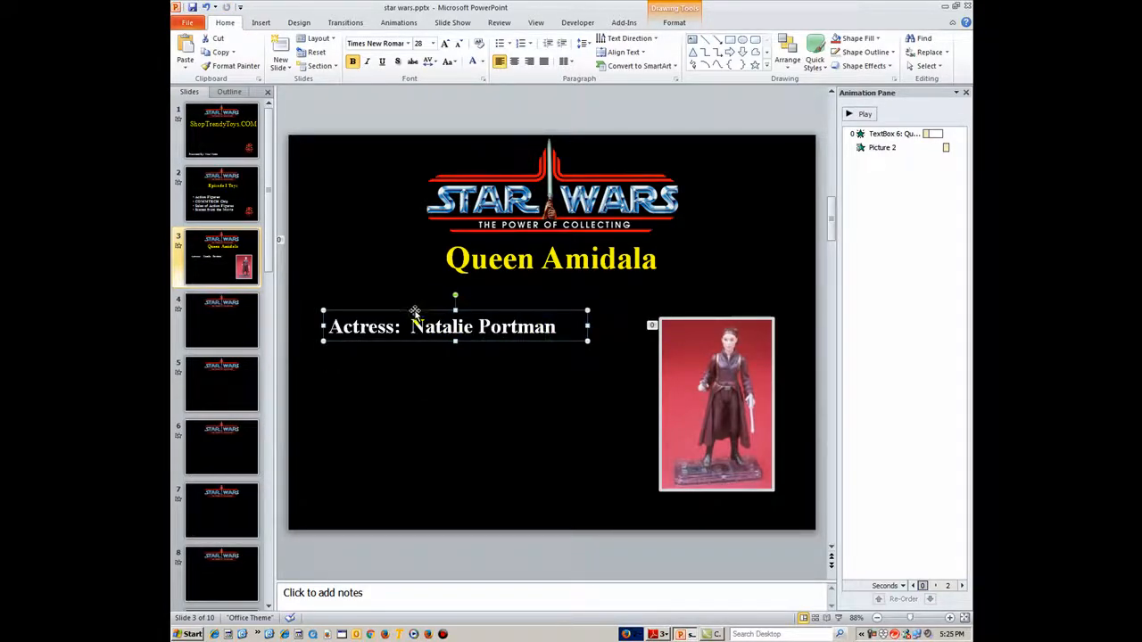
left_click_drag(416, 308, 395, 317)
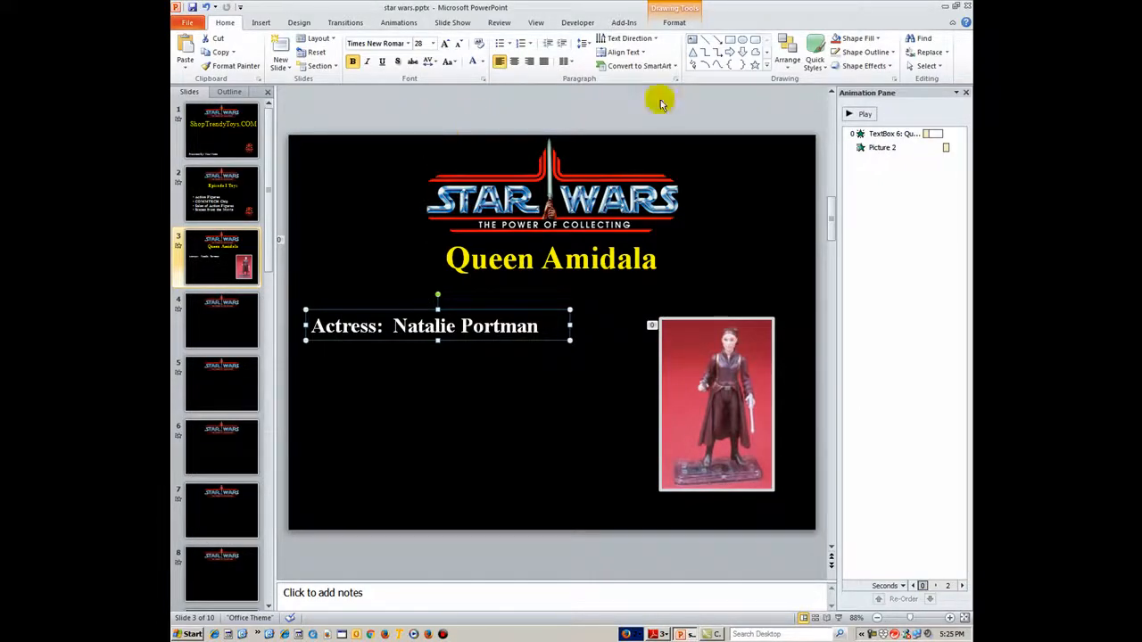
Add a Box entrance effect to the Actress text box, starting On Click
left_click(399, 23)
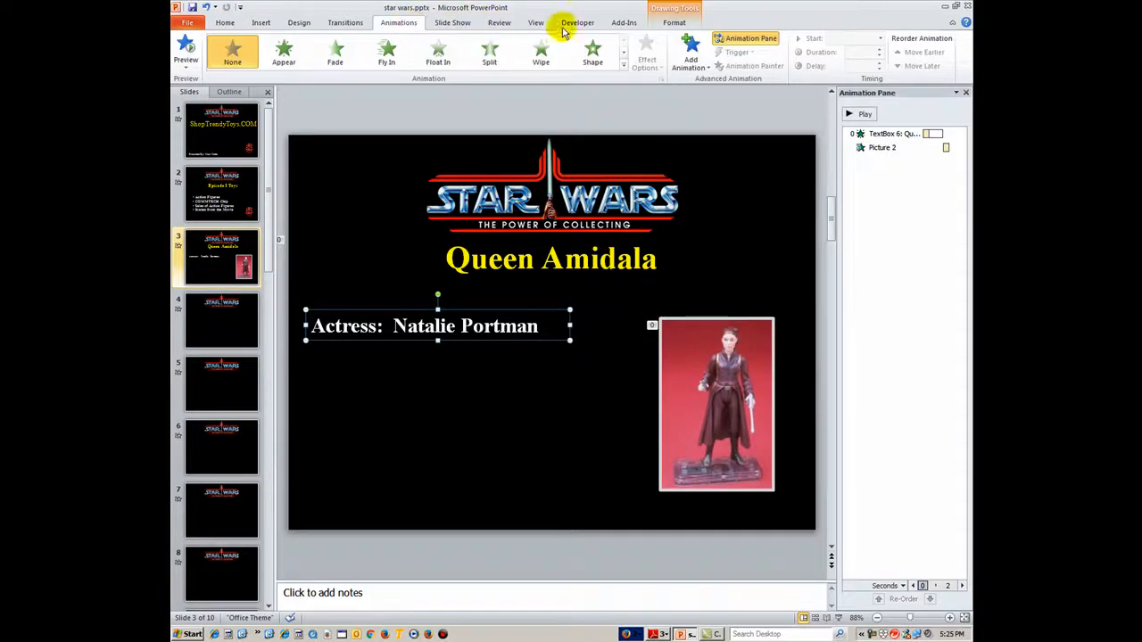
left_click(687, 54)
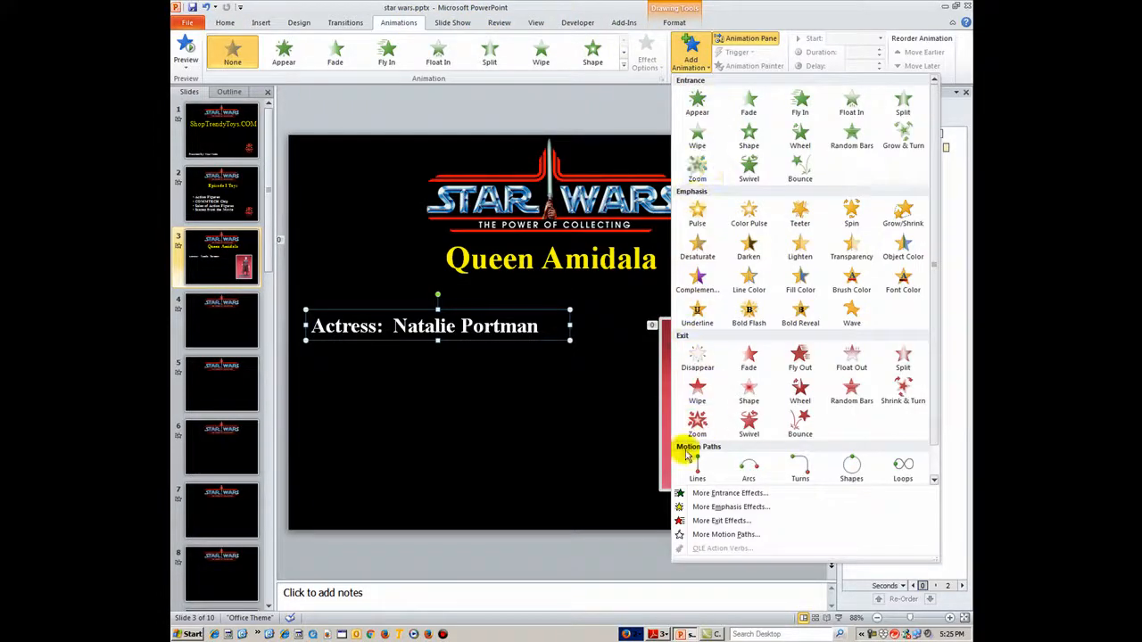
left_click(696, 493)
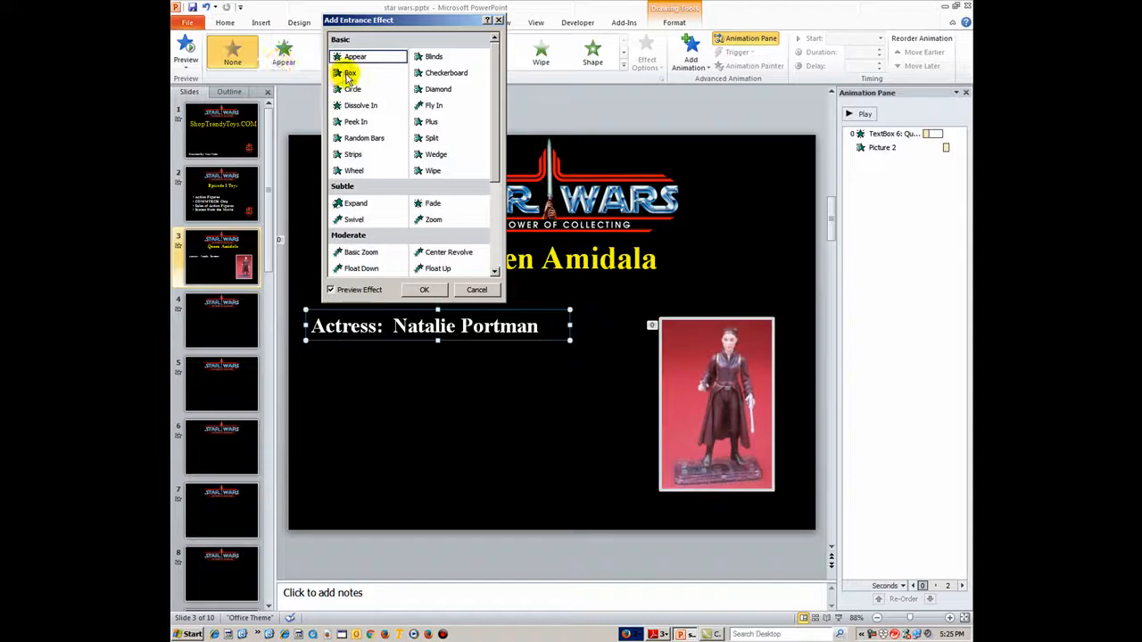
left_click(348, 73)
left_click(424, 290)
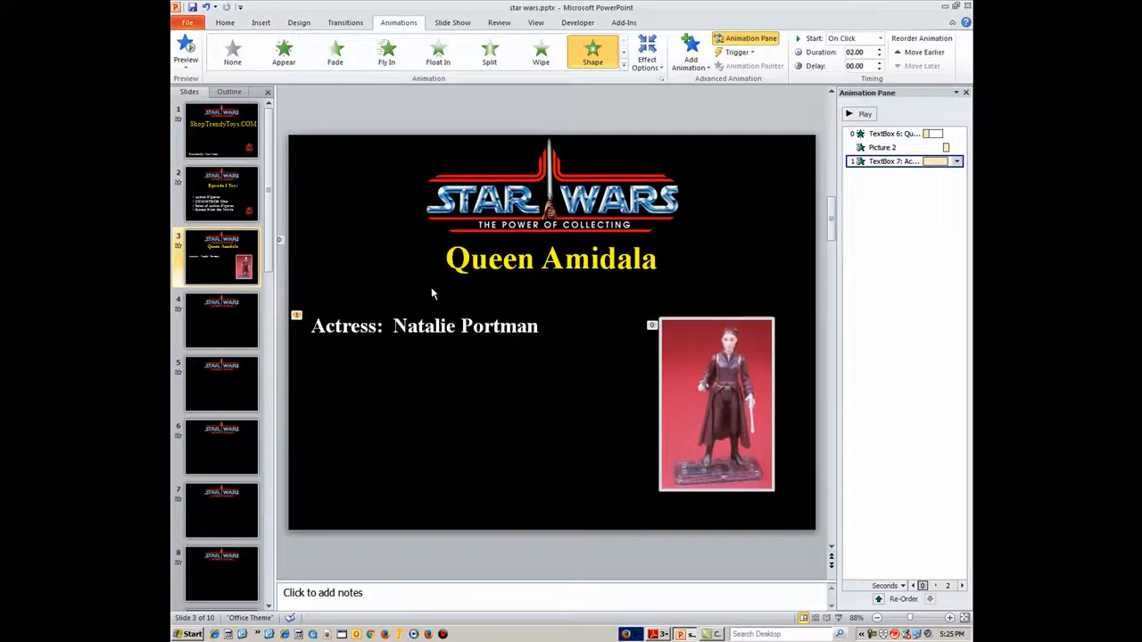
left_click(956, 164)
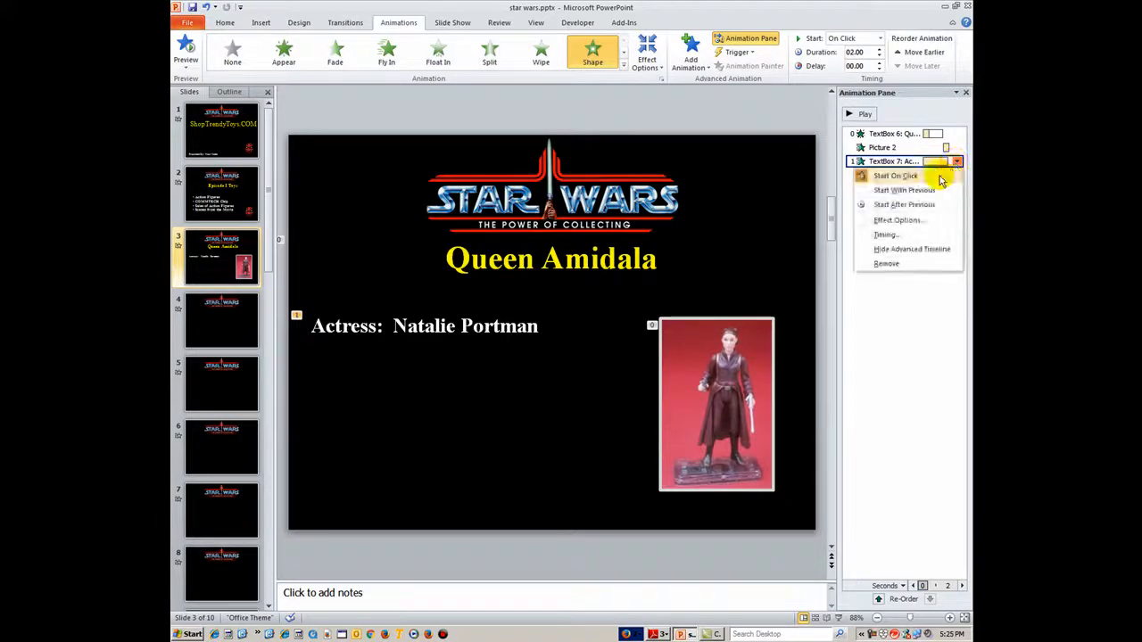
left_click(893, 175)
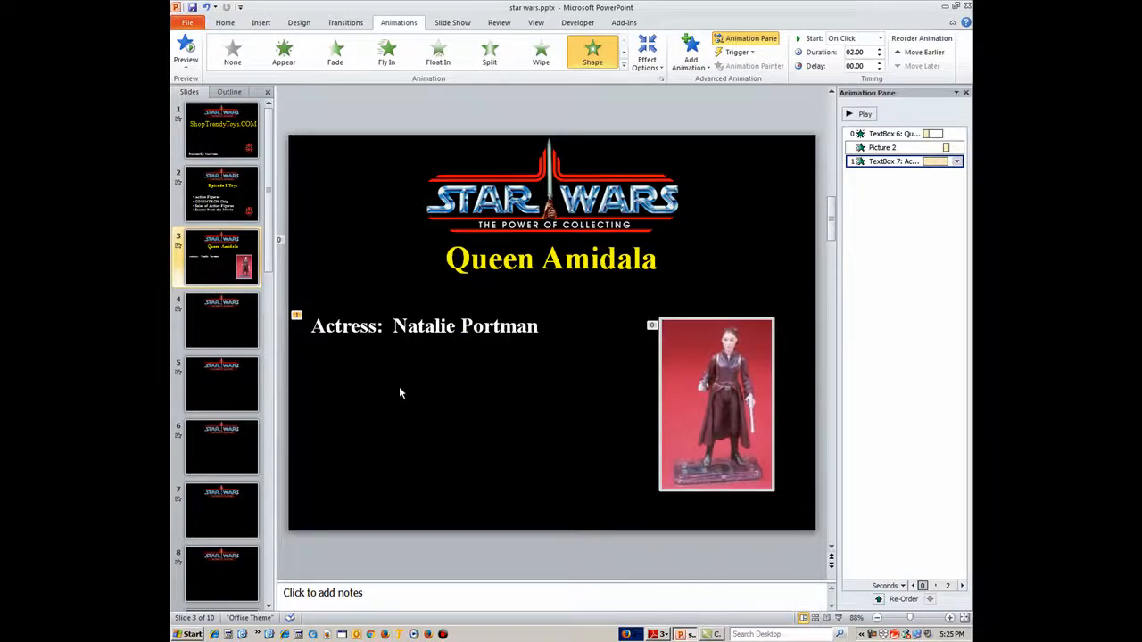
left_click(354, 389)
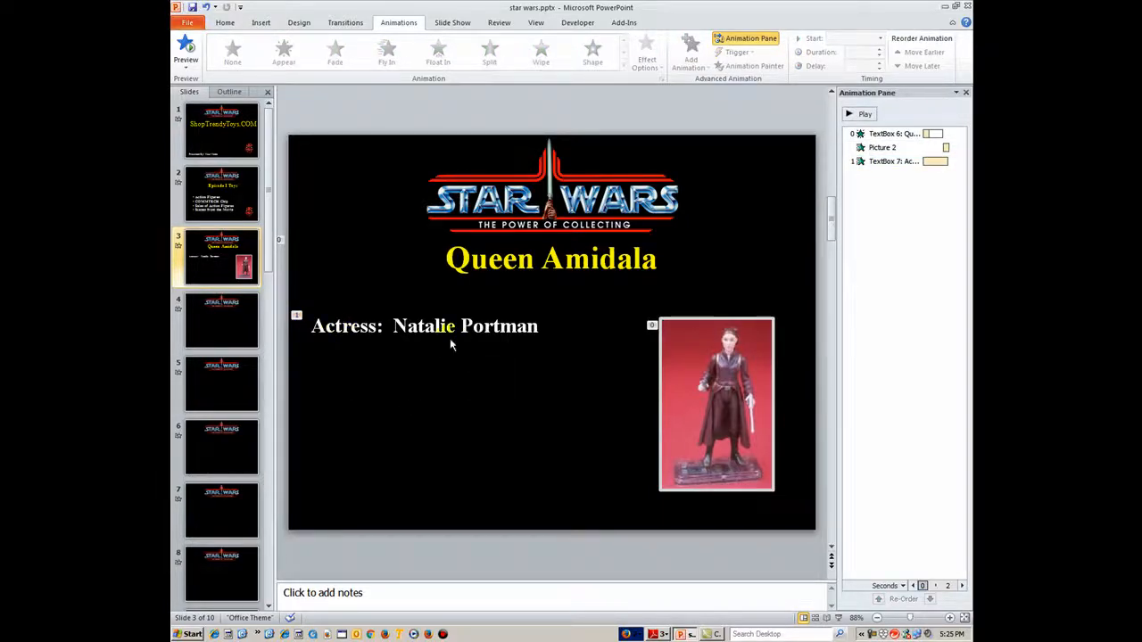
Insert the picture "portman_photo2.jpg" on slide 3 and place it centered beneath the Actress text
left_click(259, 23)
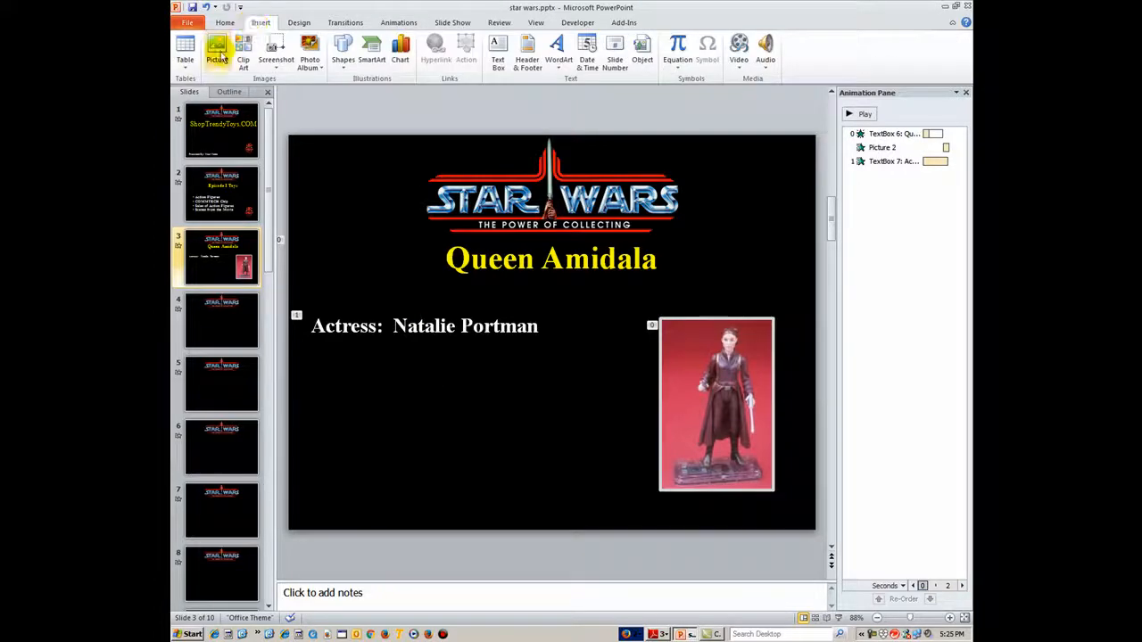
left_click(217, 46)
left_click(552, 260)
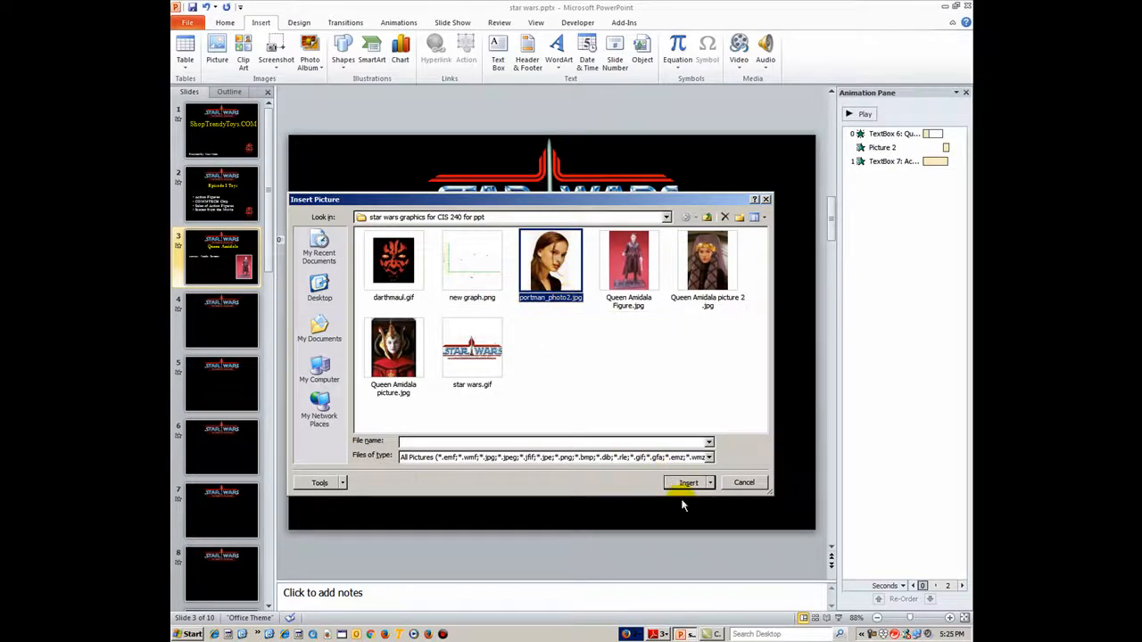
left_click(683, 484)
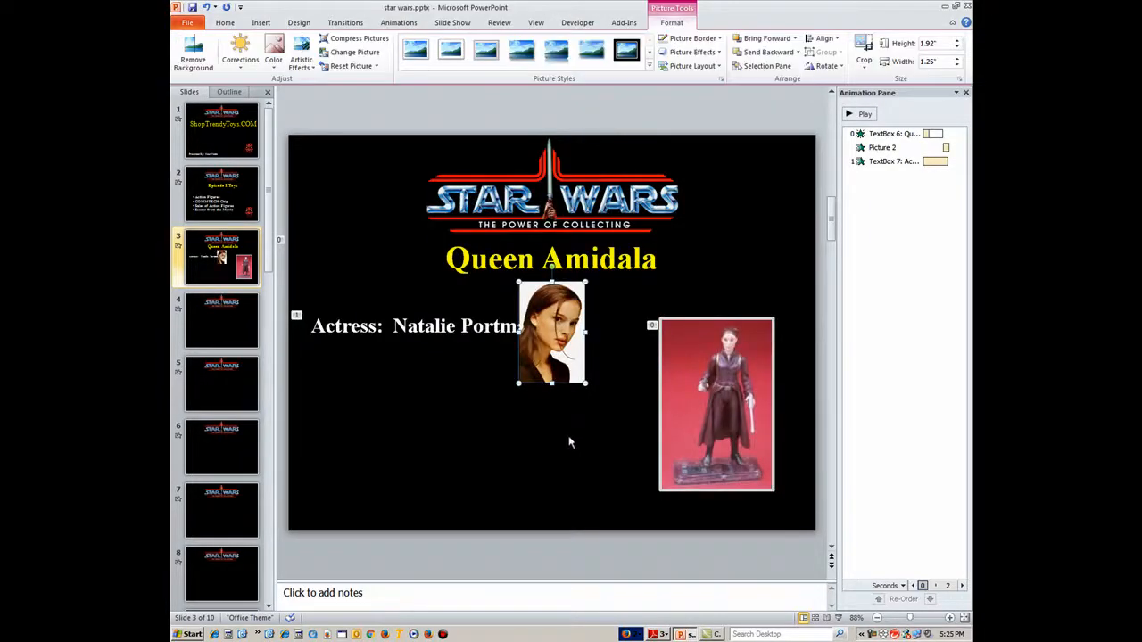
left_click_drag(561, 335, 424, 424)
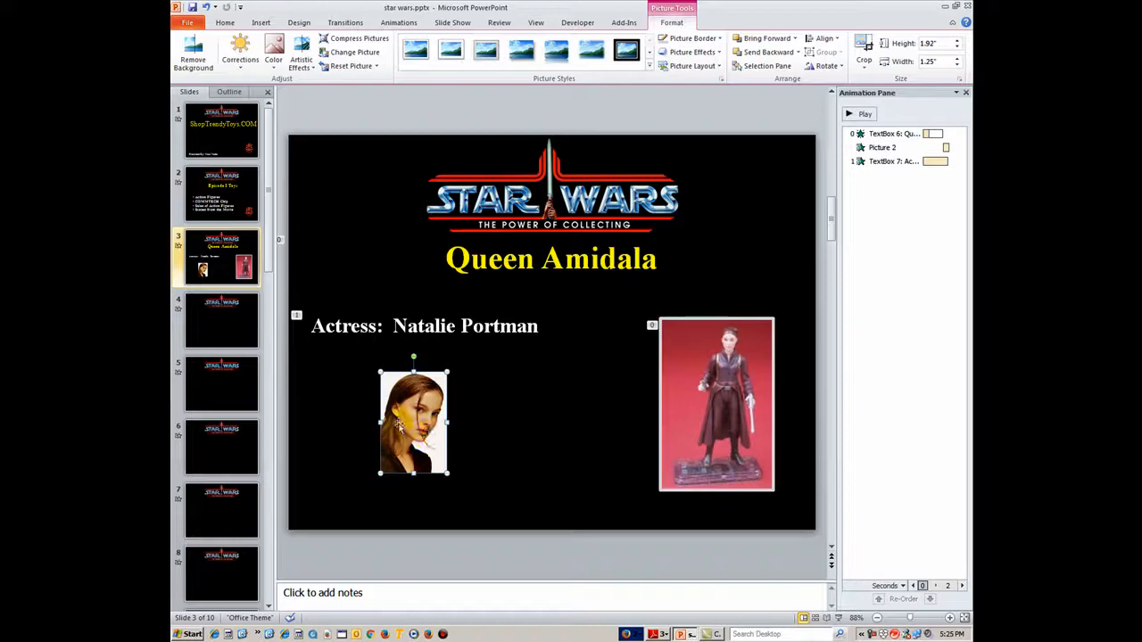
Give the actress photo a border with a 4½ pt weight
left_click(687, 37)
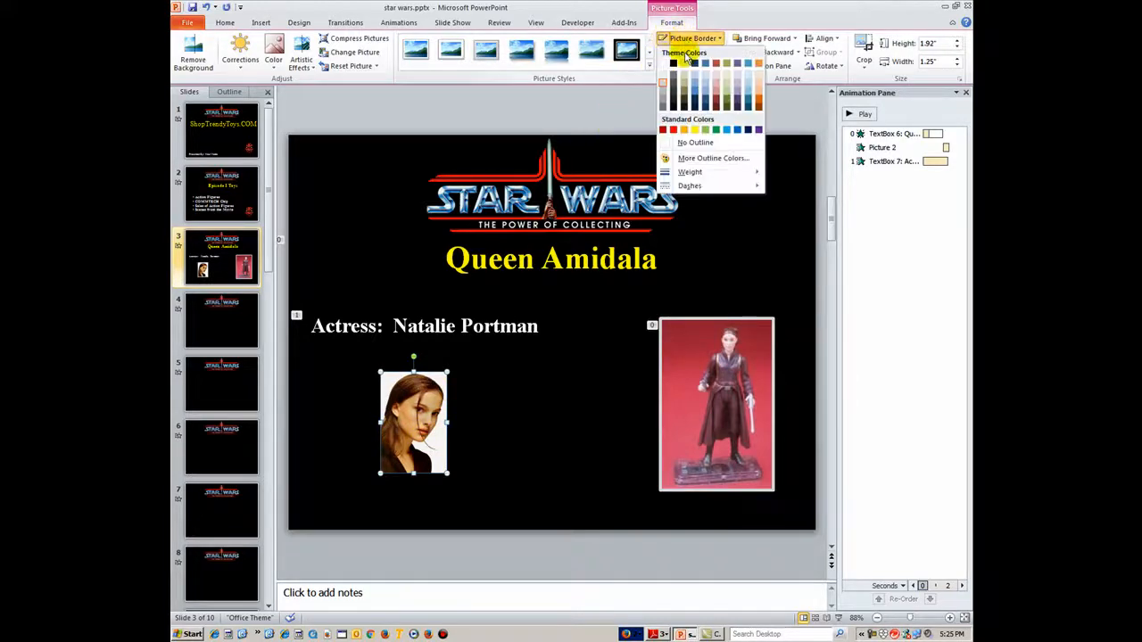
mouse_move(692, 172)
left_click(779, 269)
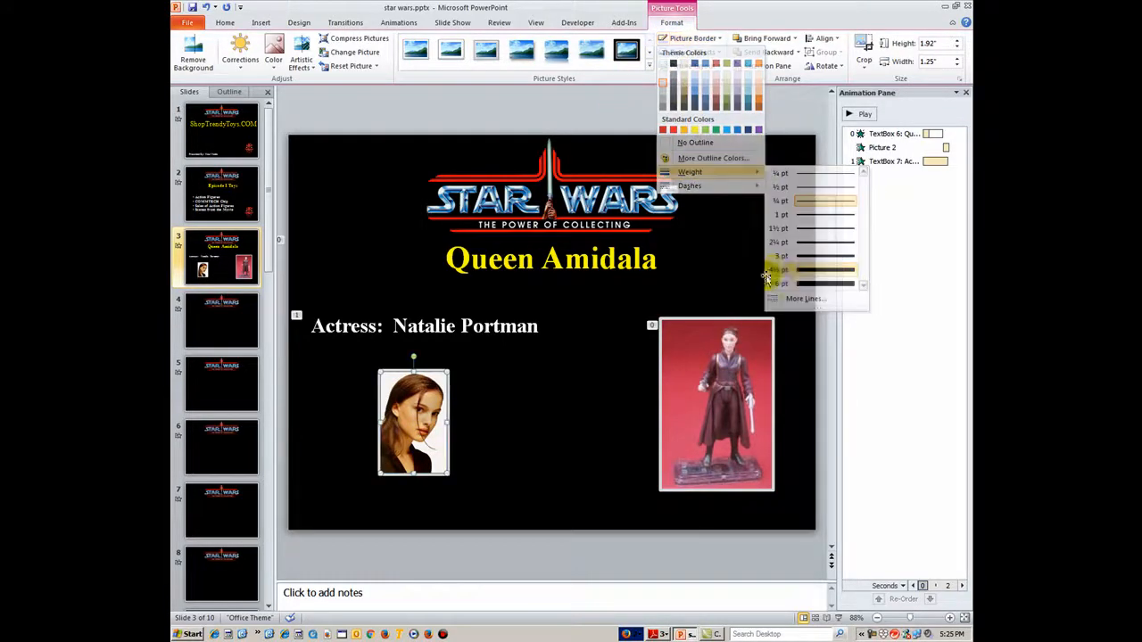
left_click(534, 411)
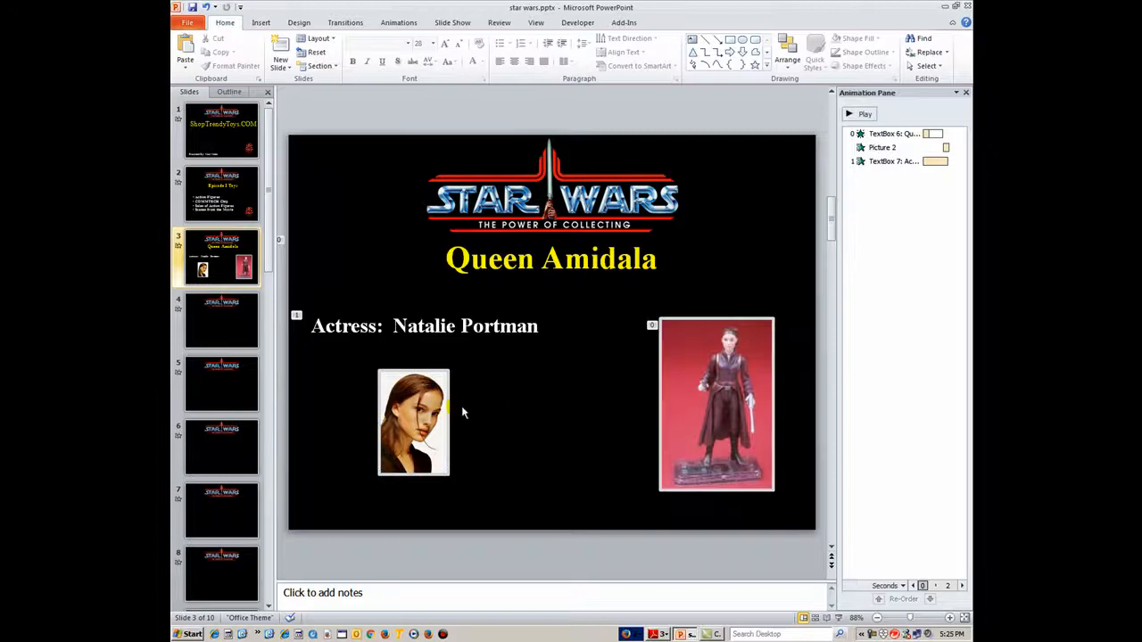
Add a Wipe entrance animation to the actress photo with the direction From Top
left_click(406, 389)
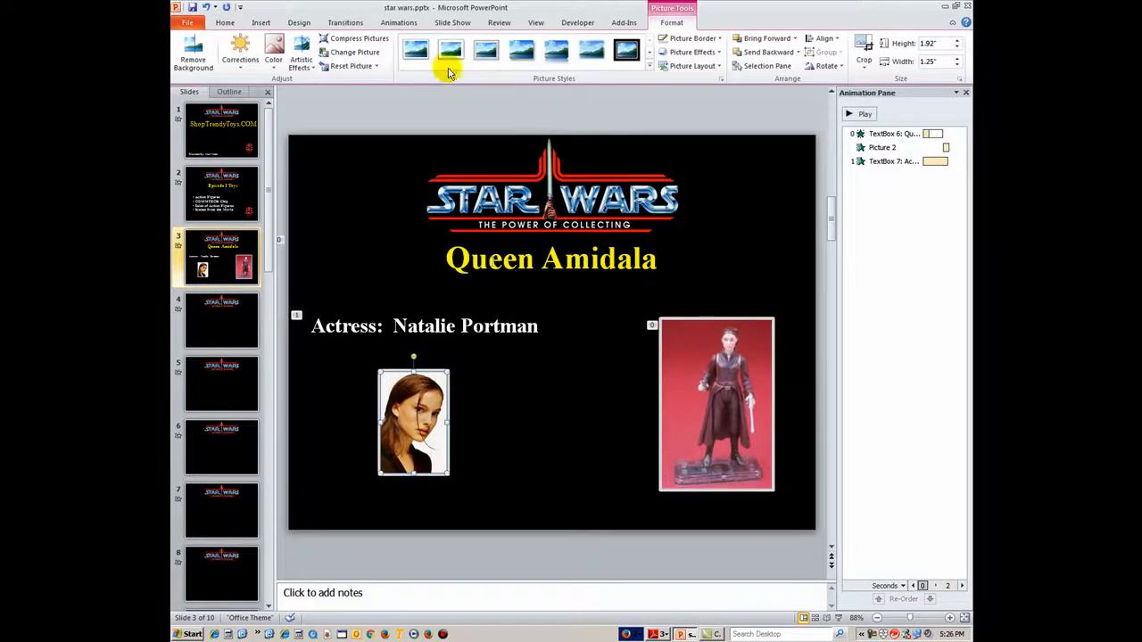
left_click(399, 23)
left_click(687, 55)
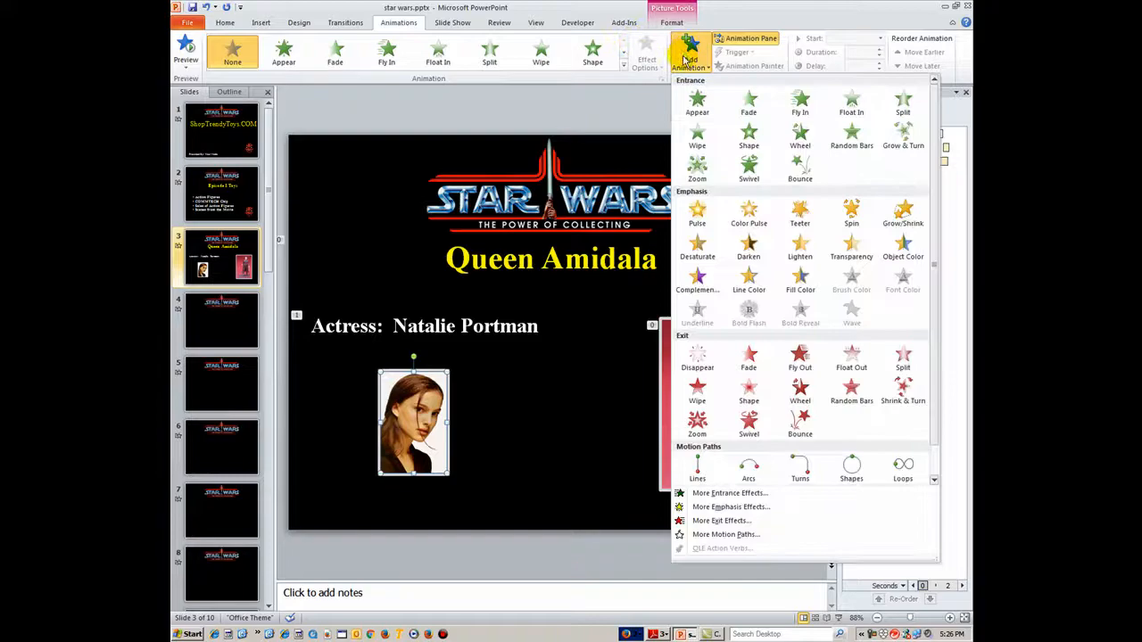
left_click(695, 130)
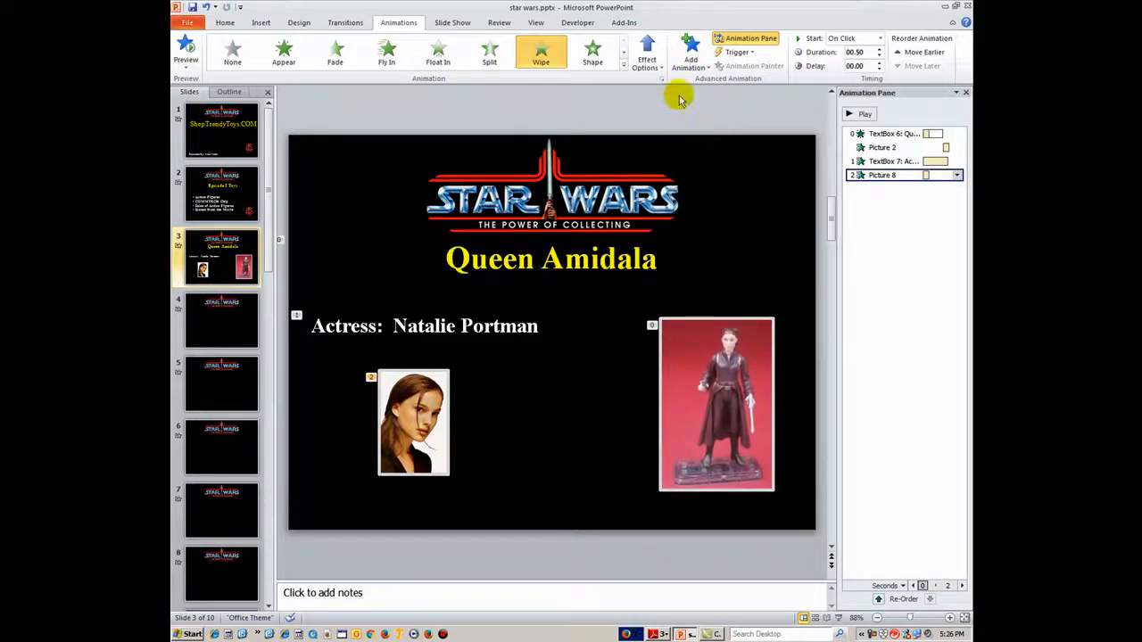
left_click(647, 55)
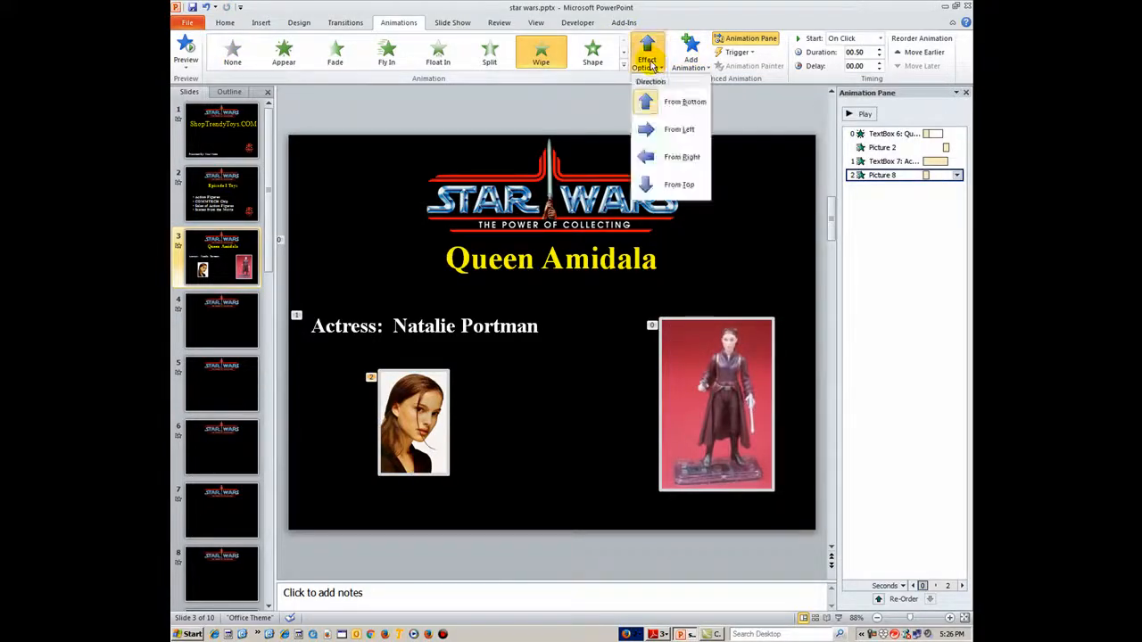
left_click(679, 186)
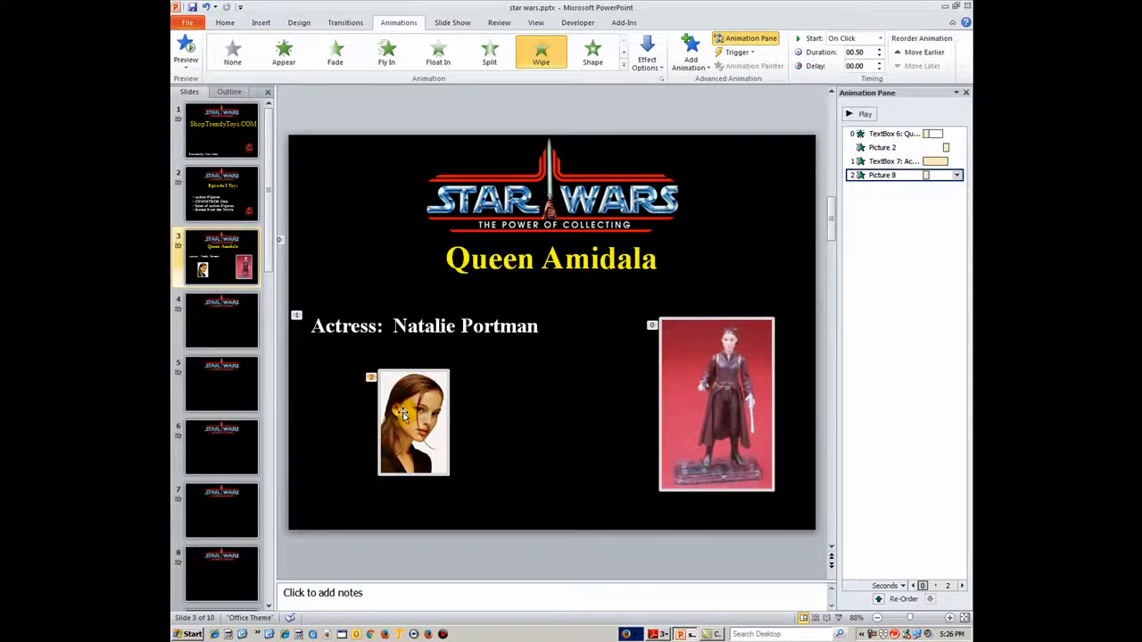
Set the actress photo's Wipe animation on slide 3 to start After Previous
left_click(957, 174)
left_click(895, 221)
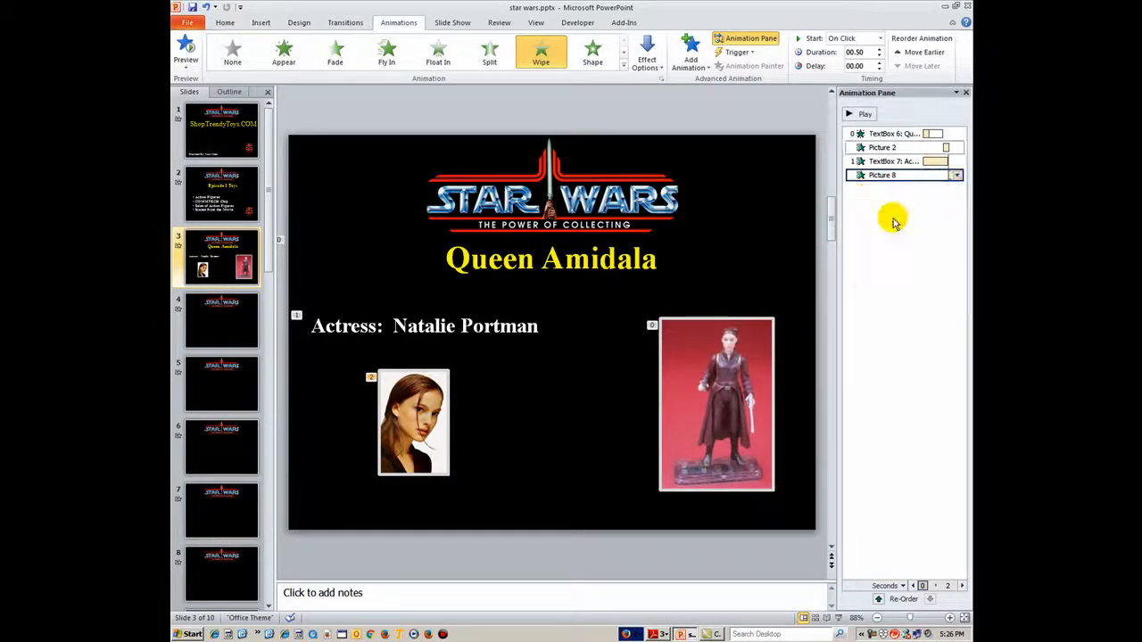
left_click(483, 398)
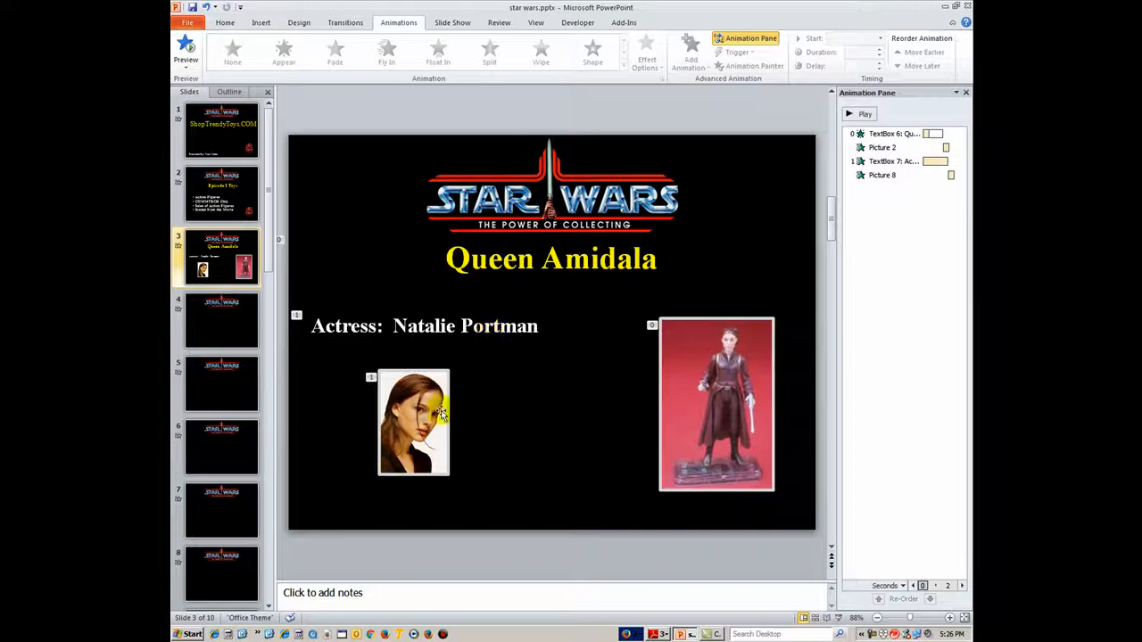
left_click(398, 326)
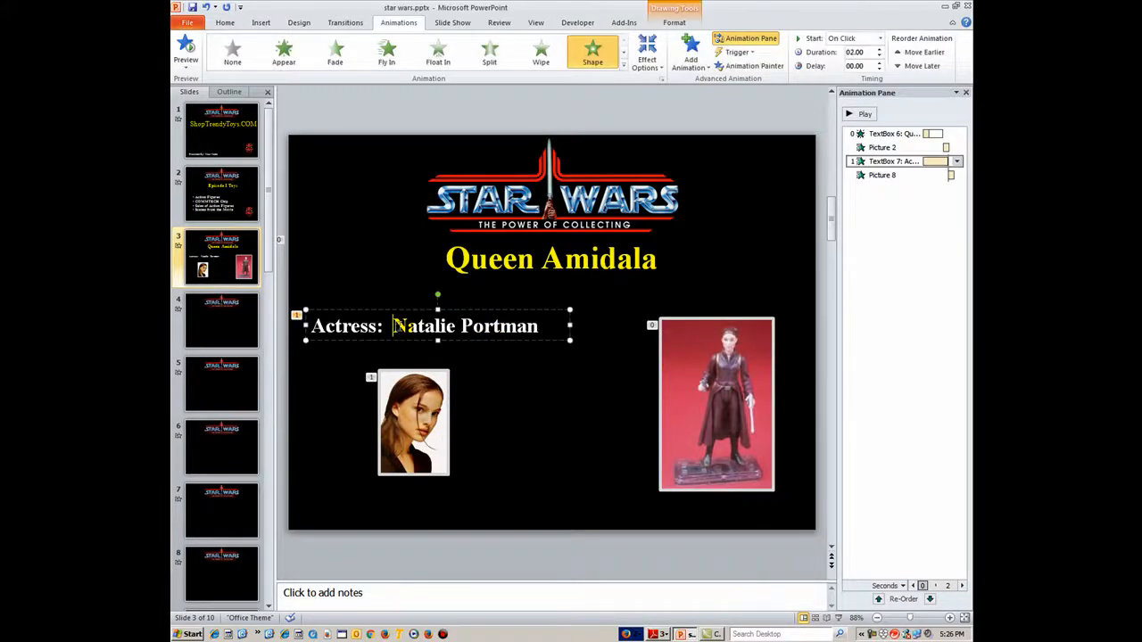
left_click(407, 419)
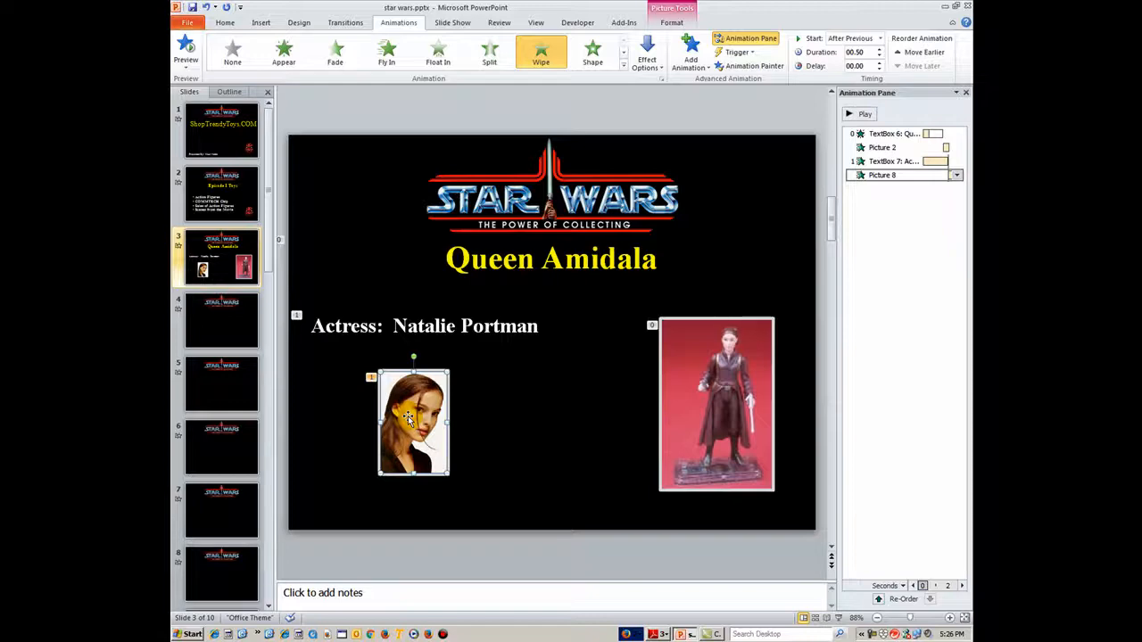
left_click(548, 438)
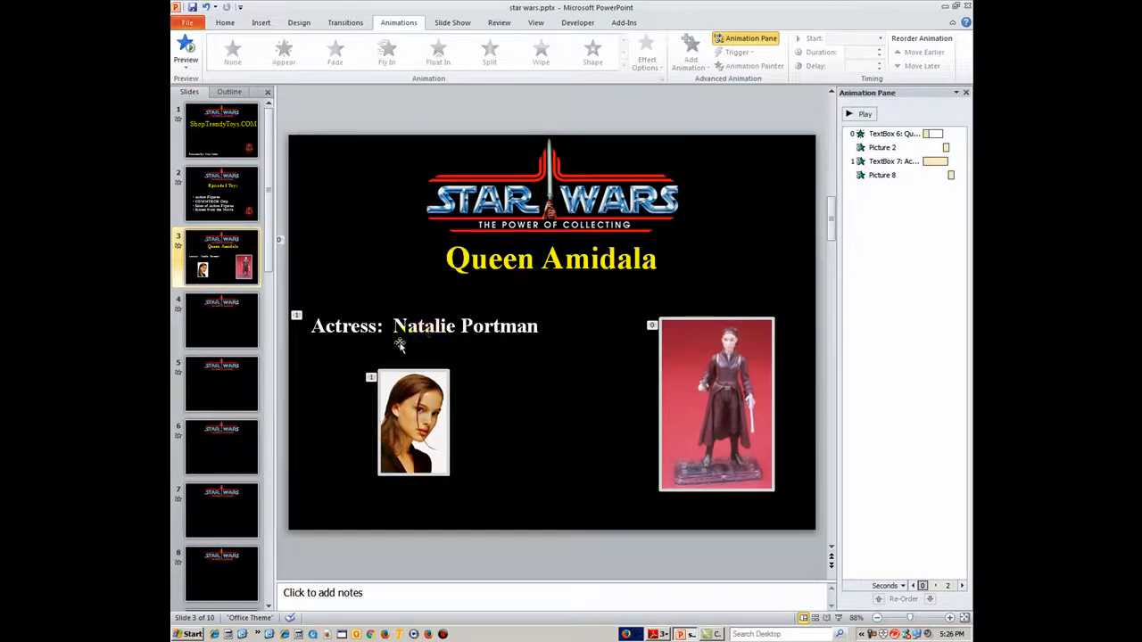
Duplicate the Actress text box and move the copy to the space between the actress photo and the figure picture
left_click(418, 327)
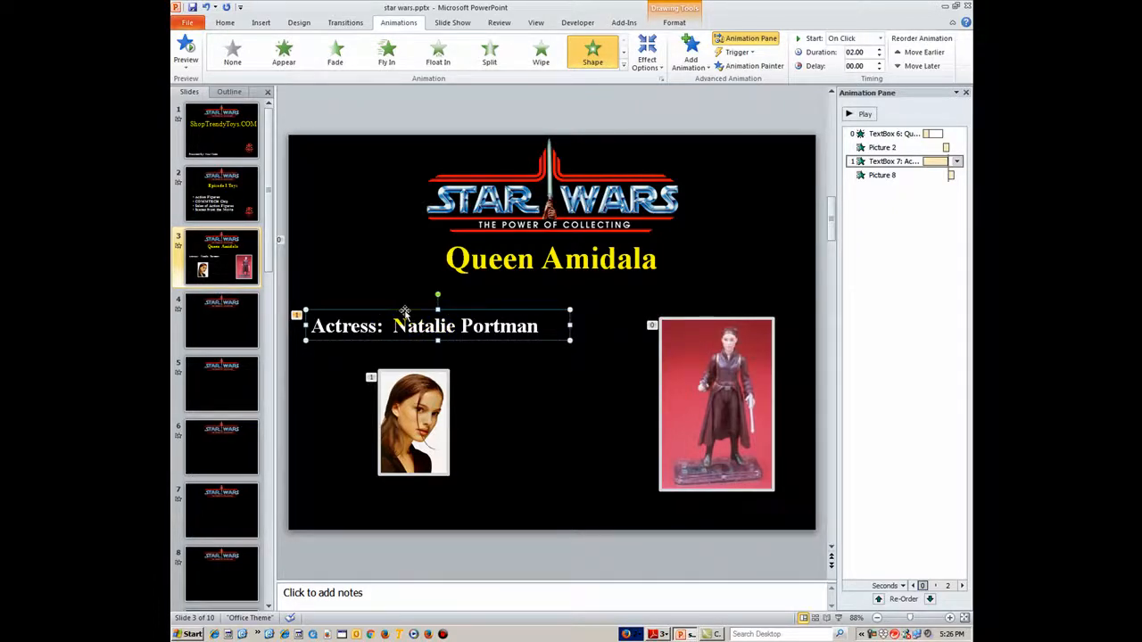
key("ctrl+d")
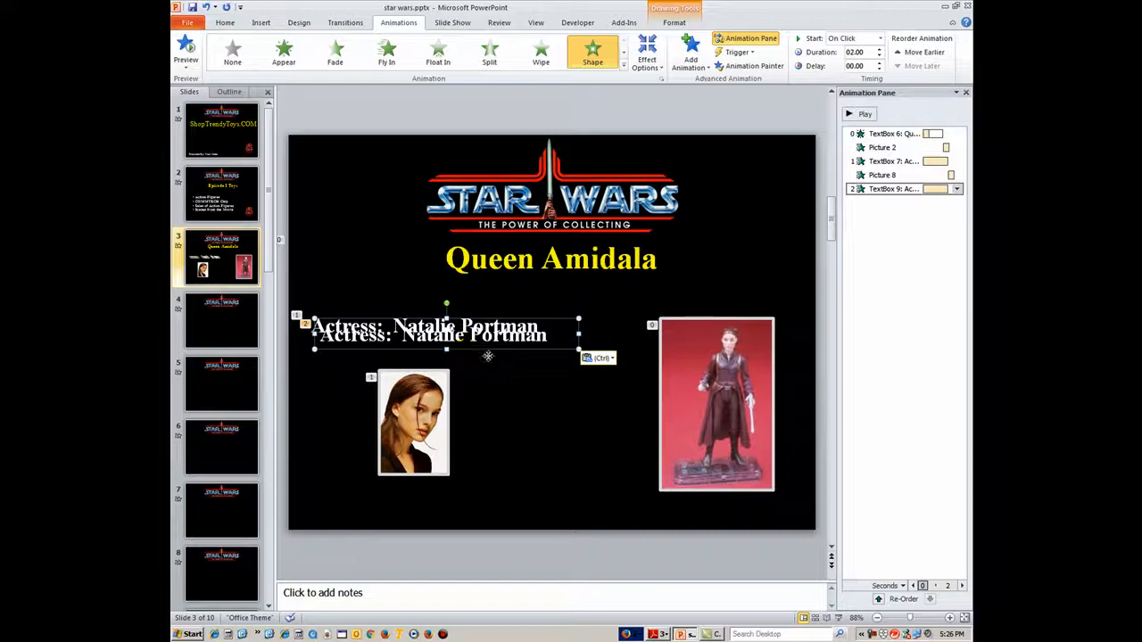
left_click_drag(488, 356, 633, 429)
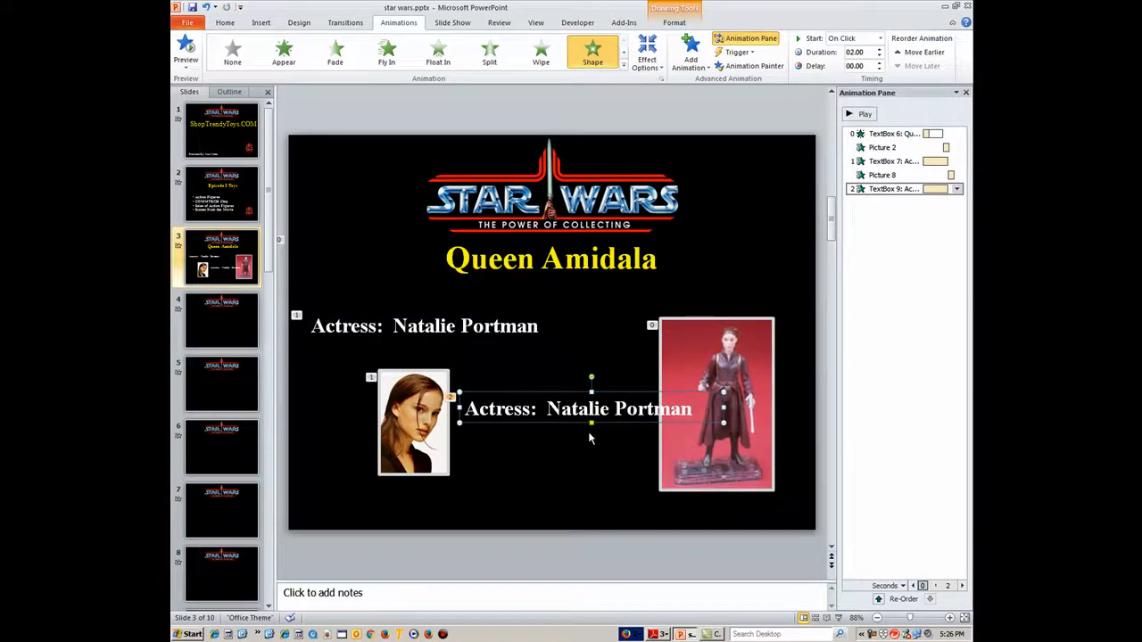
Move the figure picture and the actress photo farther apart, and fit the duplicated text box between them
left_click(412, 407)
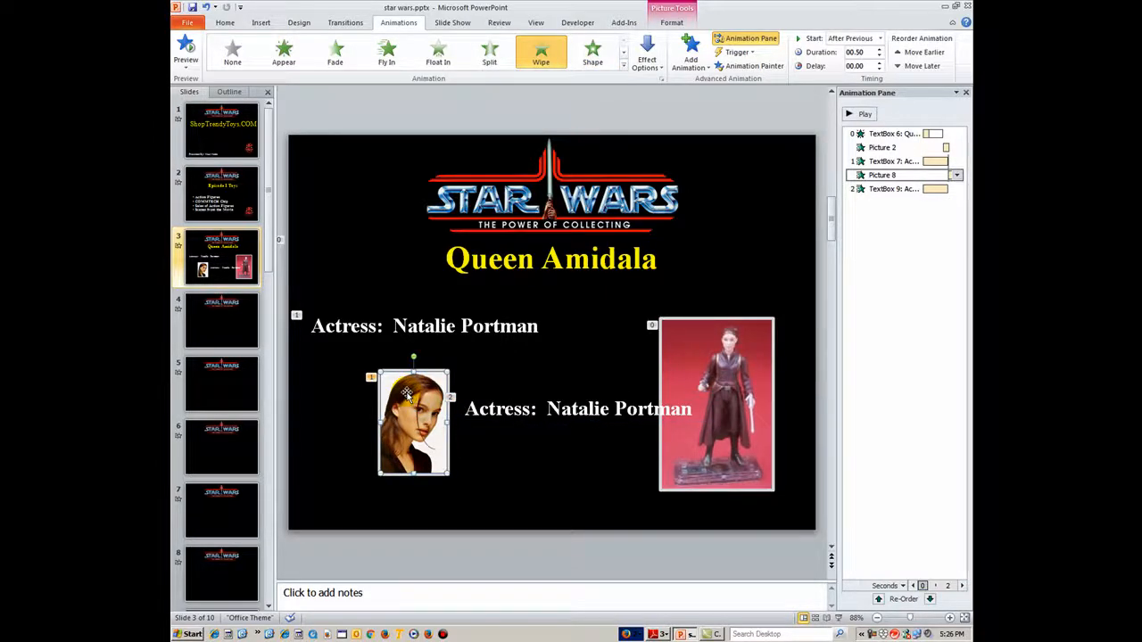
left_click_drag(710, 368, 735, 386)
left_click_drag(413, 412, 395, 412)
left_click(496, 402)
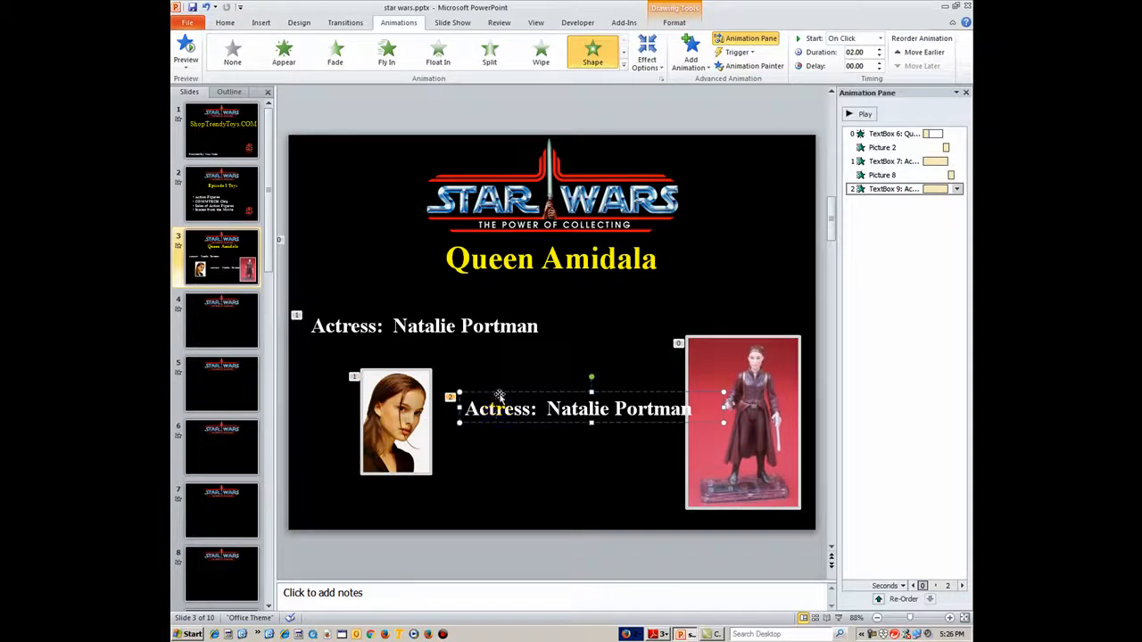
left_click_drag(499, 395, 482, 380)
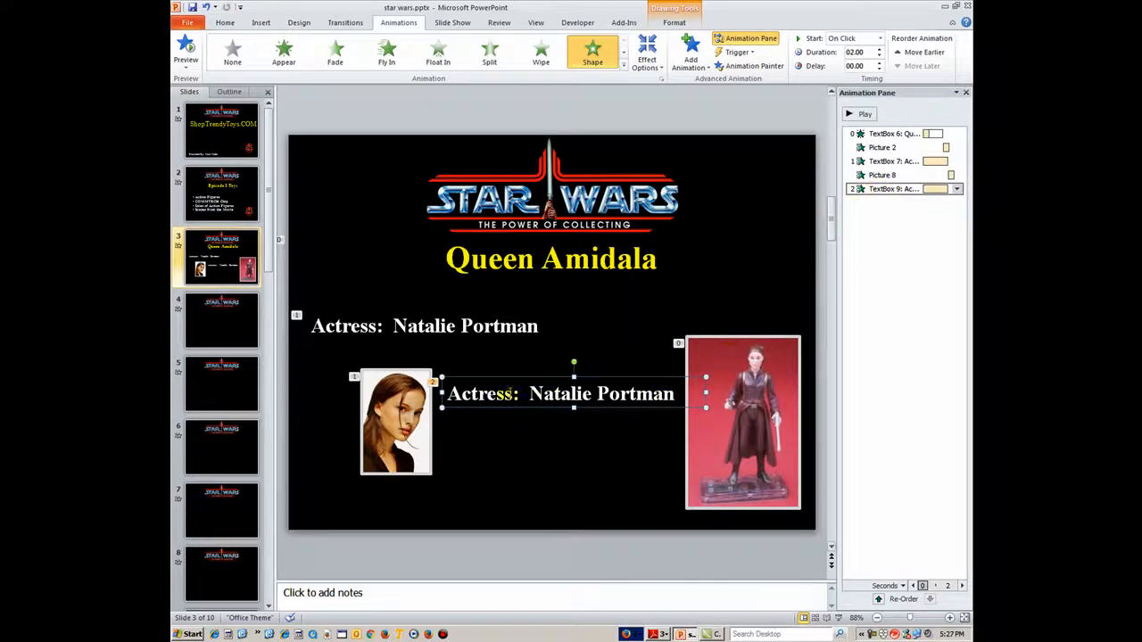
Replace the duplicated text box's wording with "Young, new ruler of Naboo"
left_click_drag(449, 393, 626, 408)
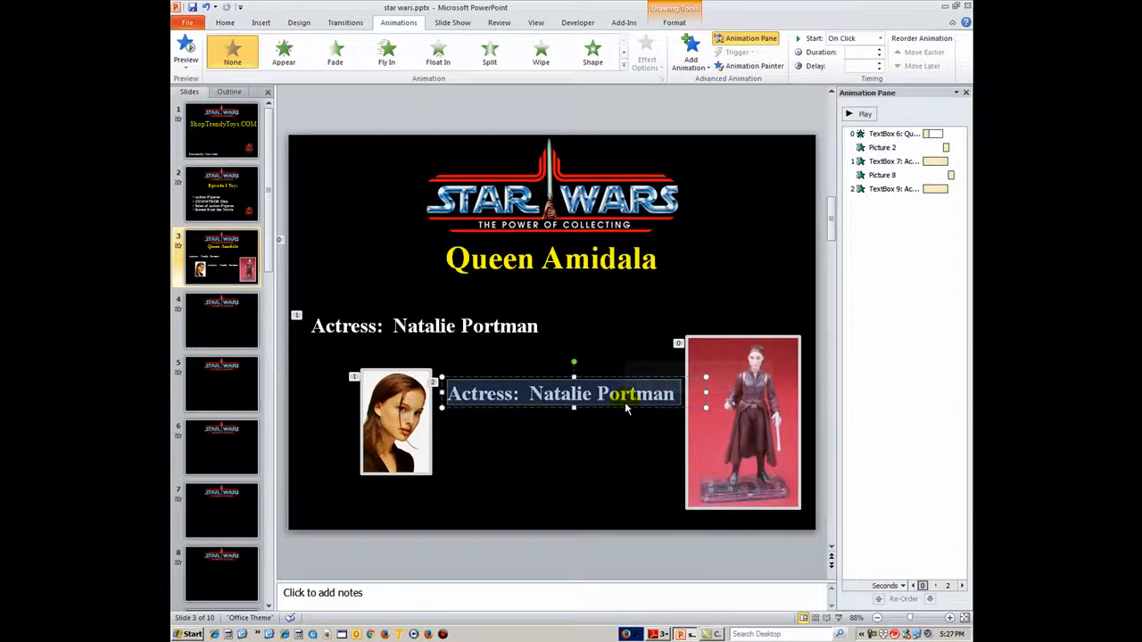
type("Young, ")
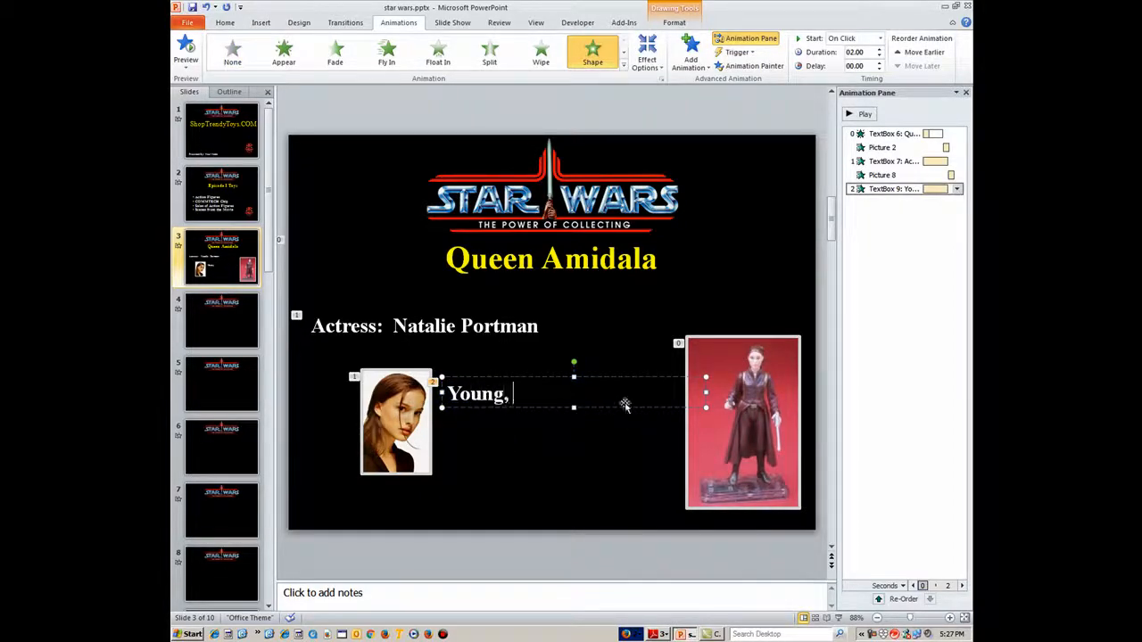
type("new ruler of Na")
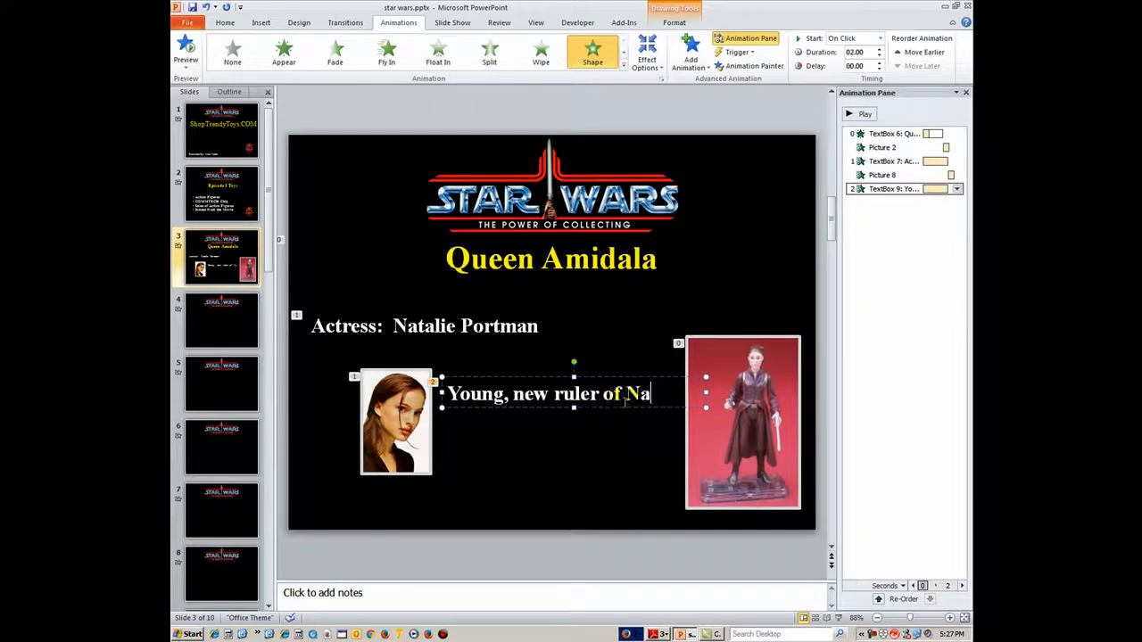
type("boo")
left_click(543, 440)
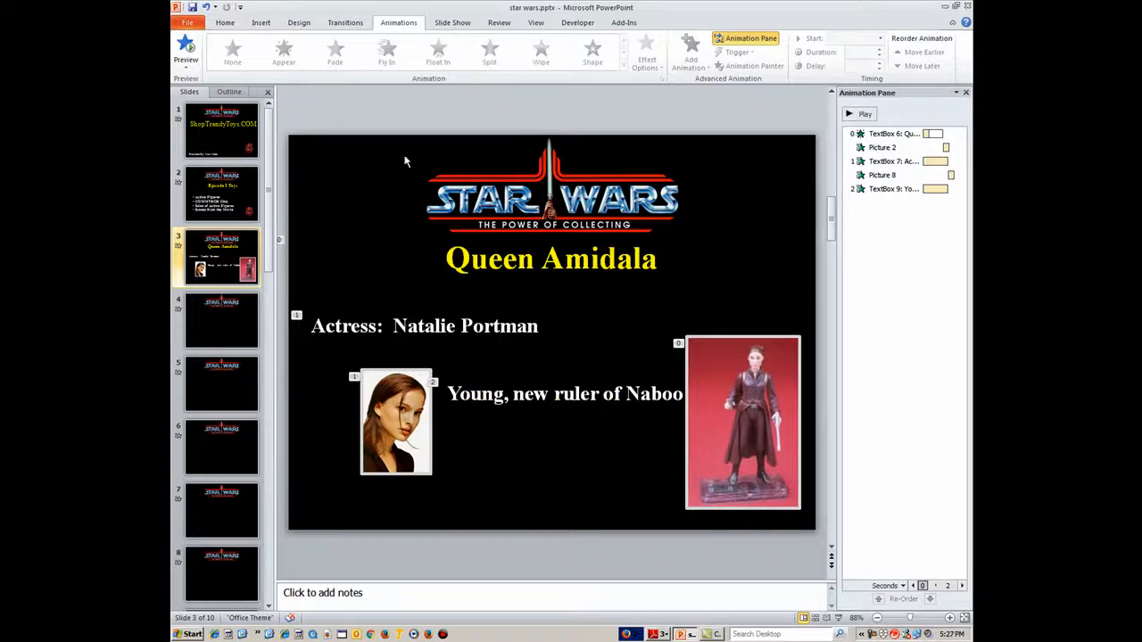
Insert "Queen Amidala picture.jpg" on slide 3 and place it over the actress photo
left_click(260, 23)
left_click(216, 55)
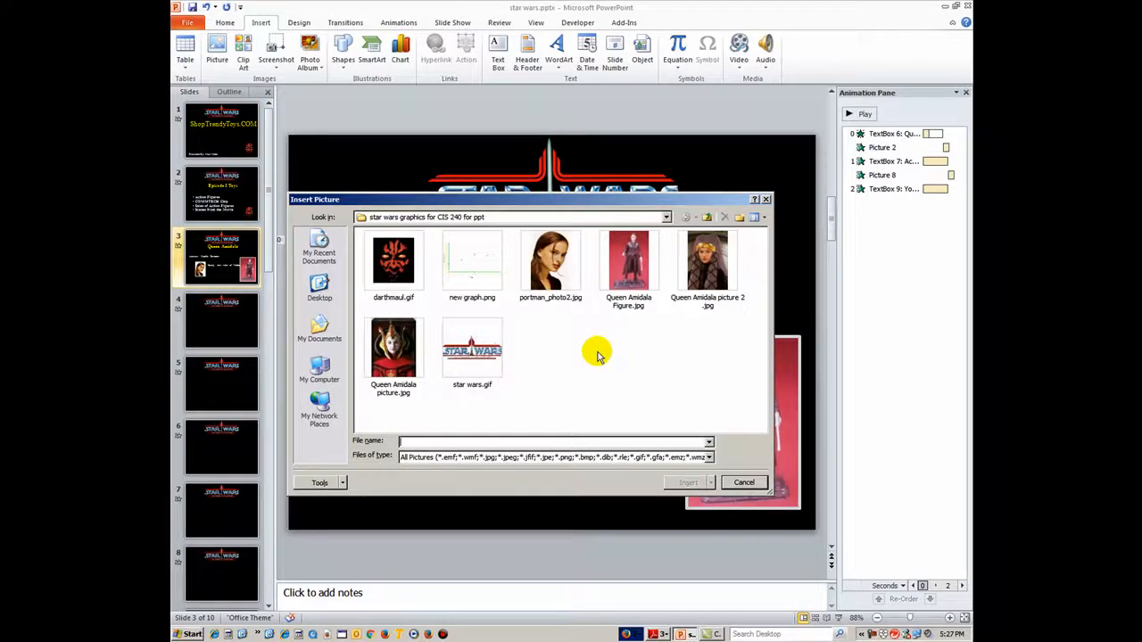
left_click(393, 355)
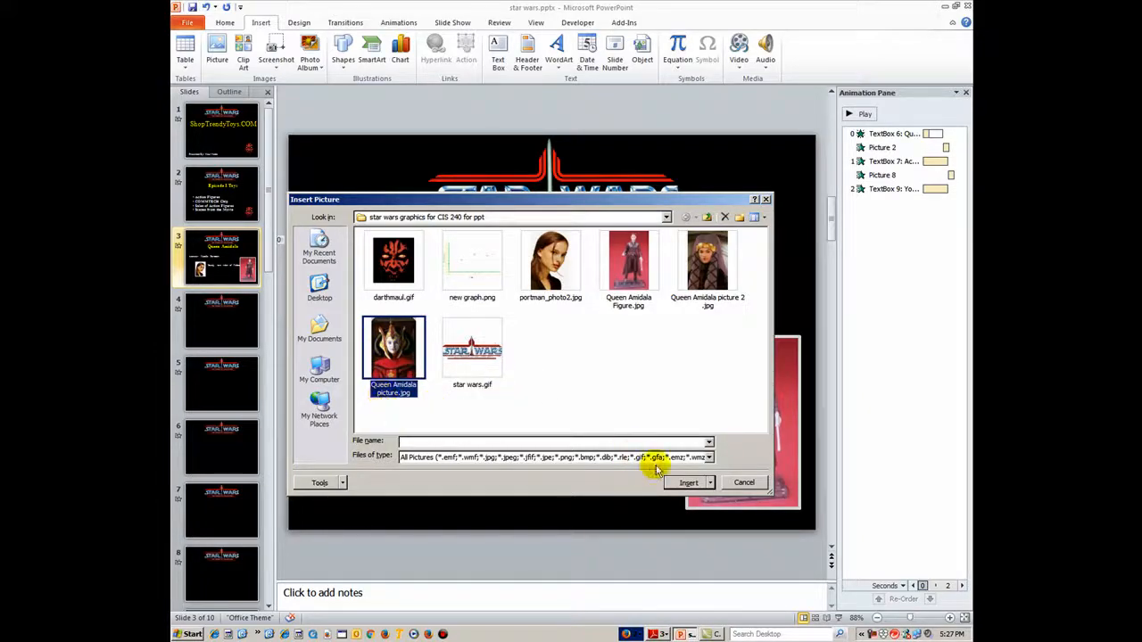
left_click(687, 482)
left_click_drag(552, 344, 385, 428)
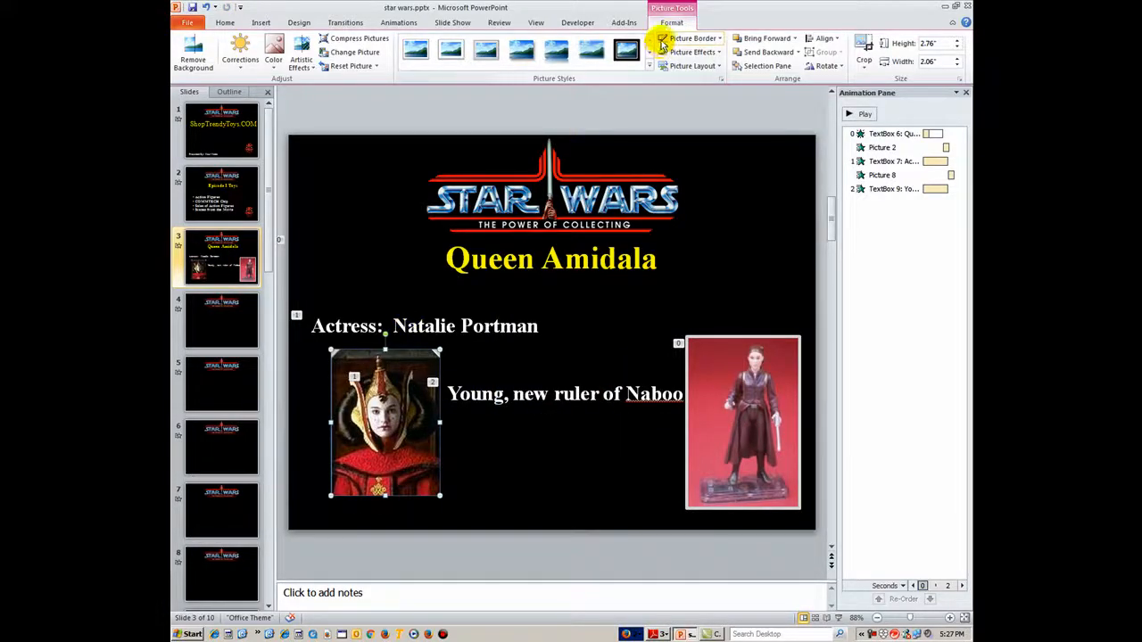
Give the Queen Amidala picture covering the actress photo a border with a 4½ pt weight
left_click(718, 39)
mouse_move(691, 172)
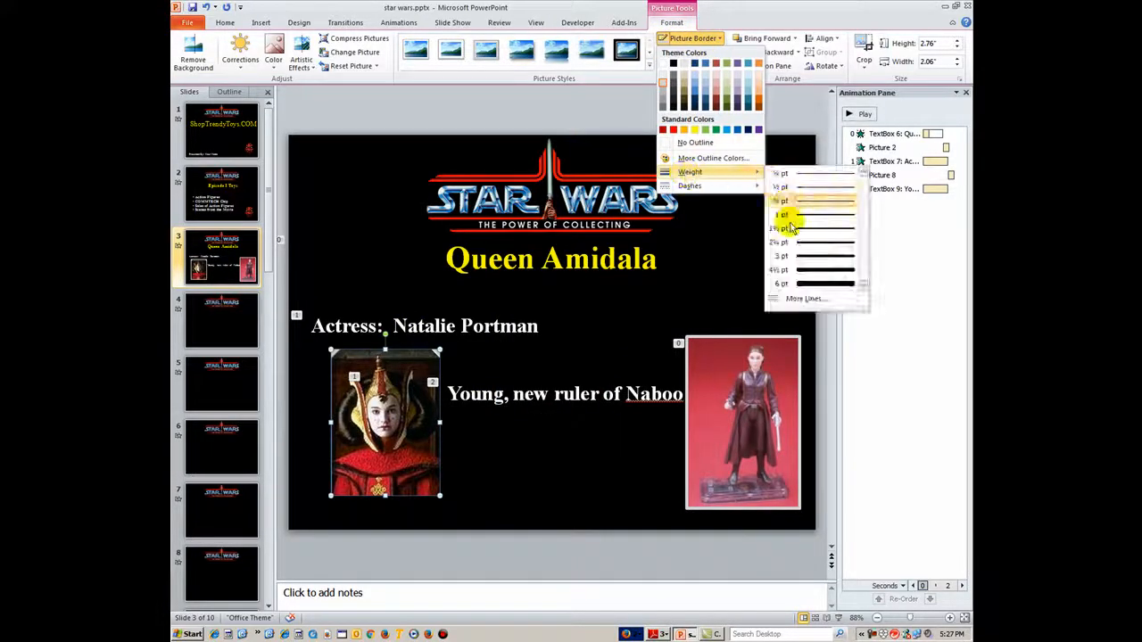
left_click(782, 264)
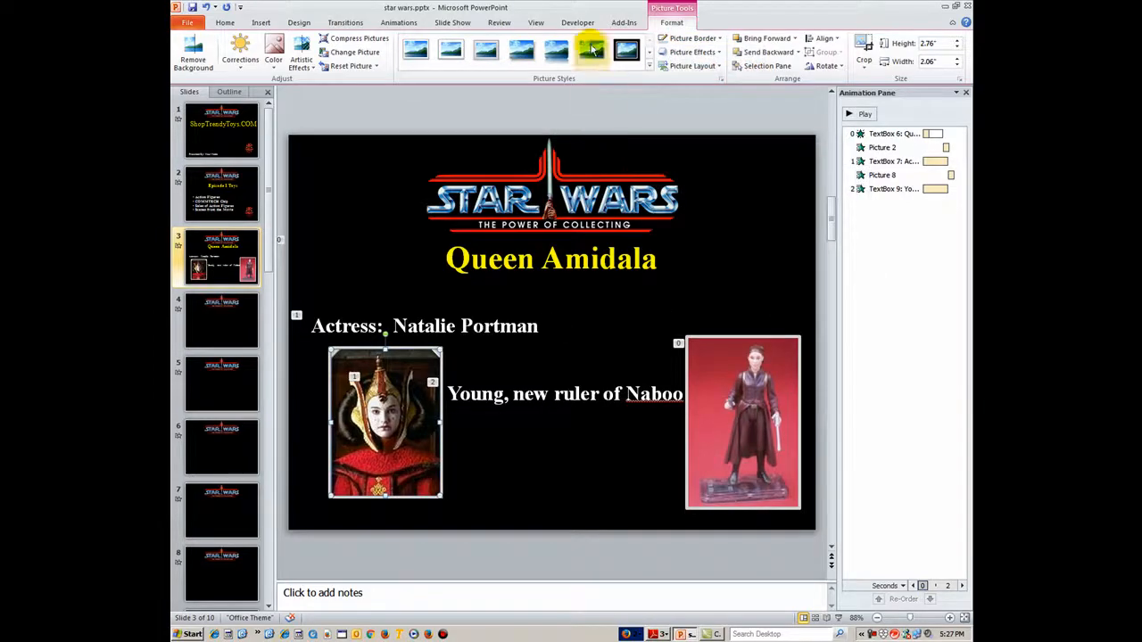
Add a Wipe entrance animation with direction From Top to the new Queen Amidala picture, starting After Previous
left_click(399, 23)
left_click(689, 52)
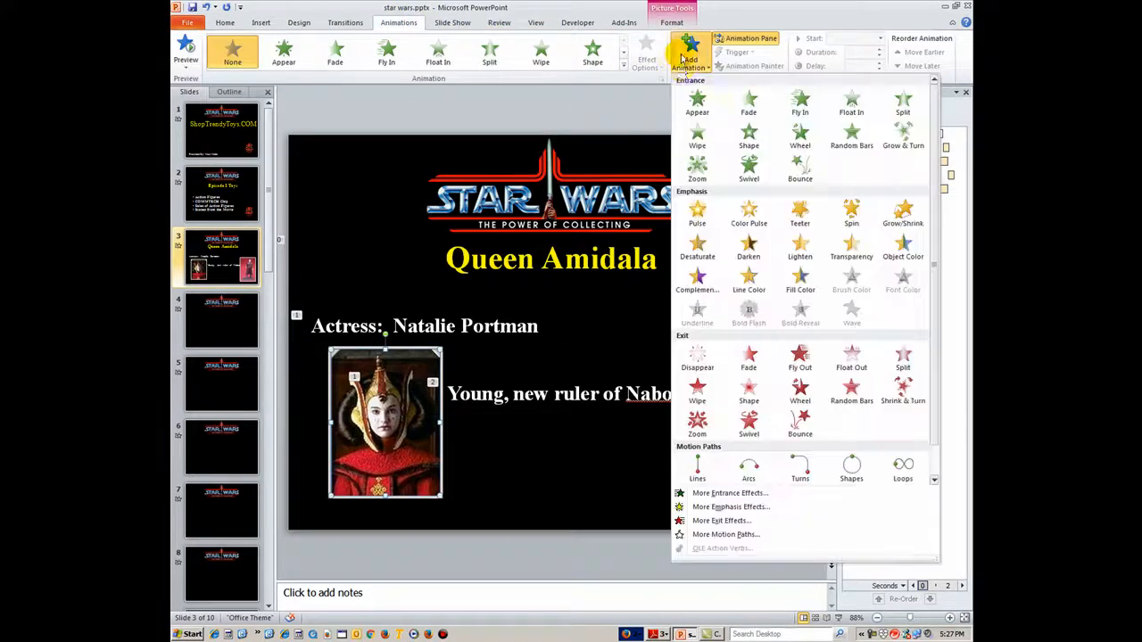
left_click(680, 138)
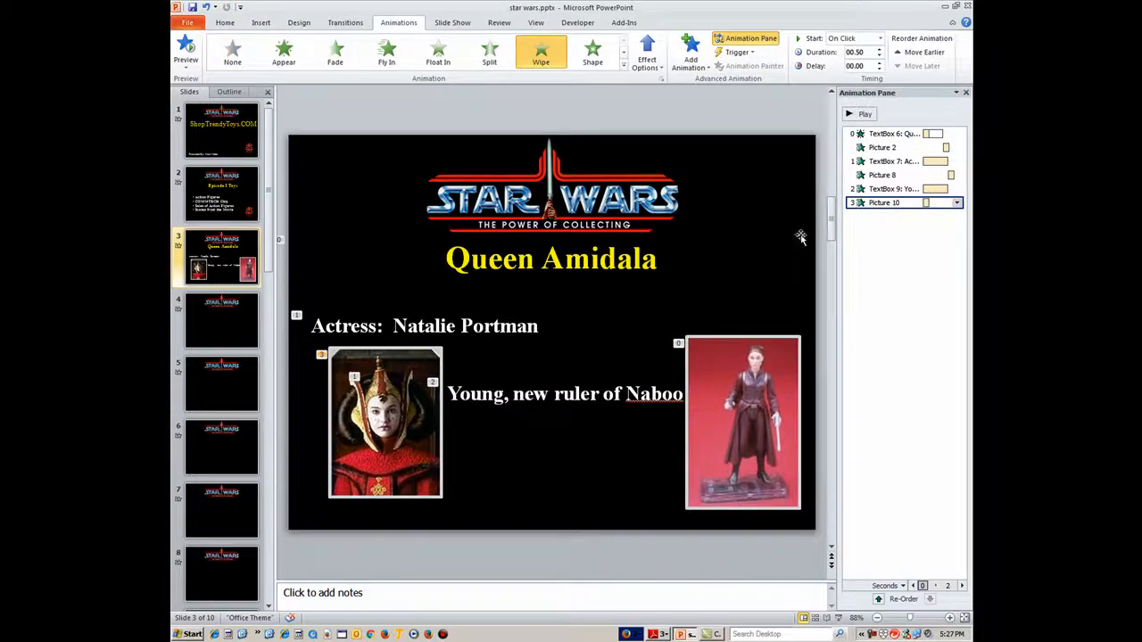
left_click(647, 58)
left_click(669, 184)
left_click(957, 203)
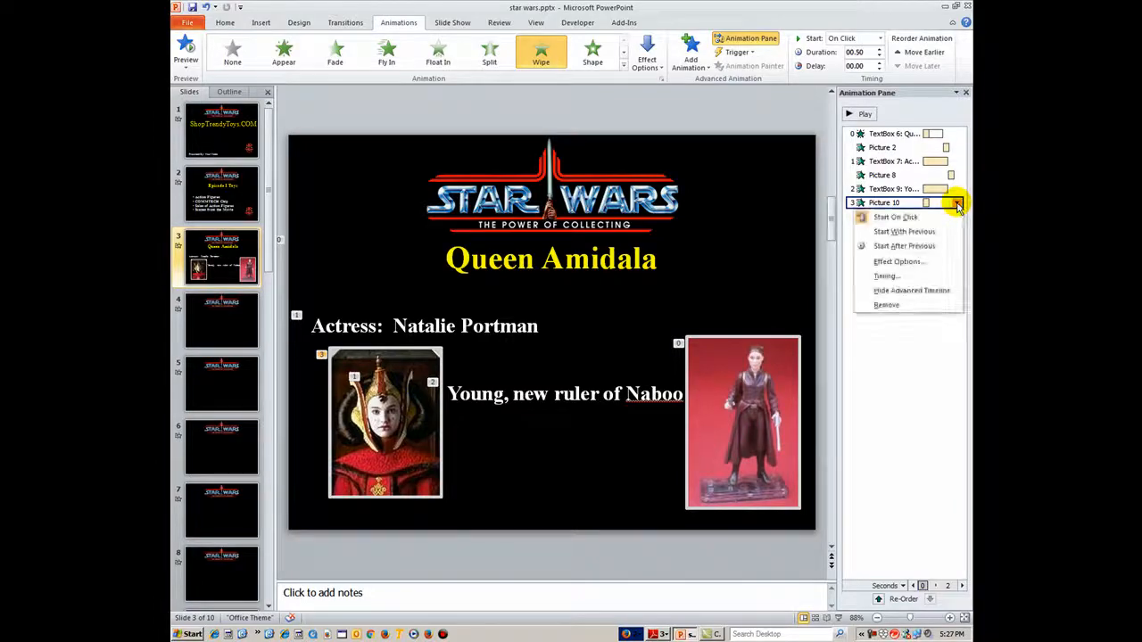
left_click(907, 248)
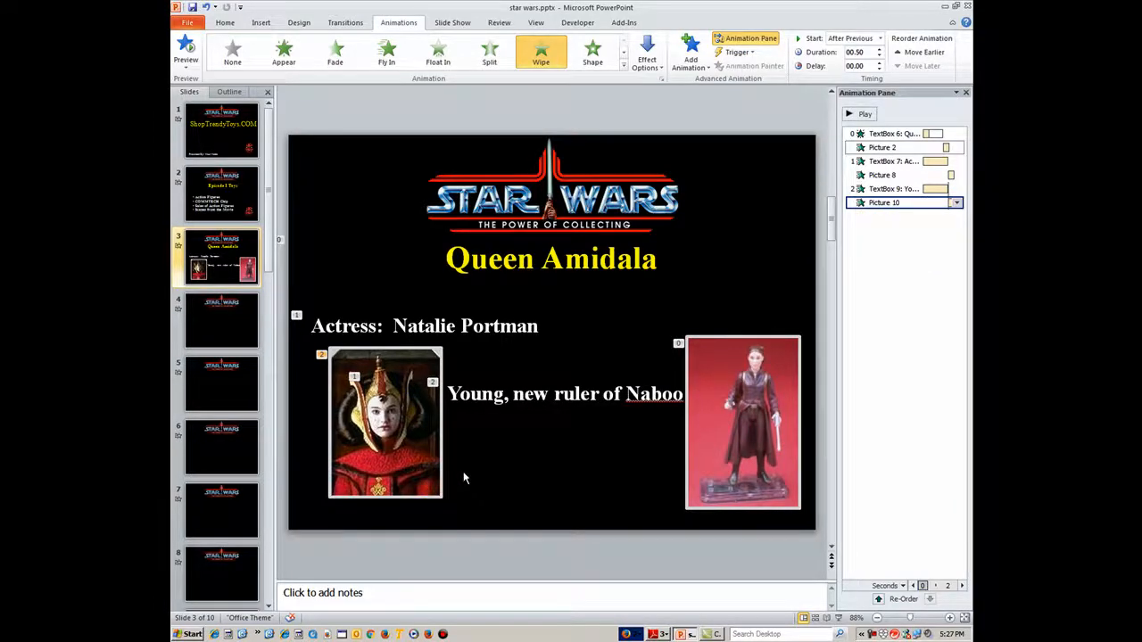